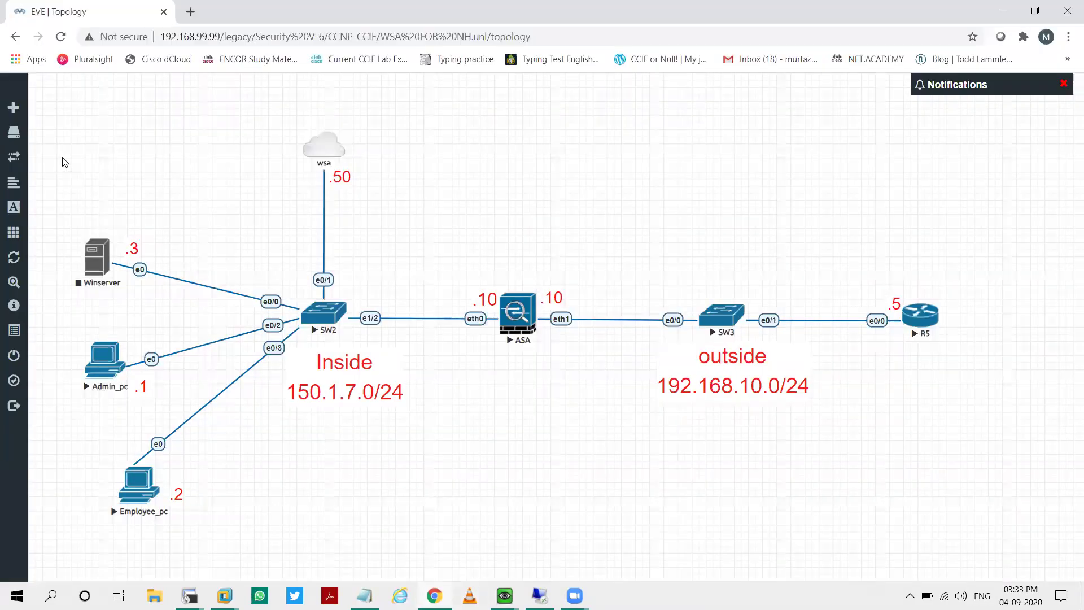
# Step: Select all nodes in the EVE-NG WSA lab topology
pyautogui.moveTo(63, 159); pyautogui.dragTo(1035, 562)
pyautogui.click(1024, 558)
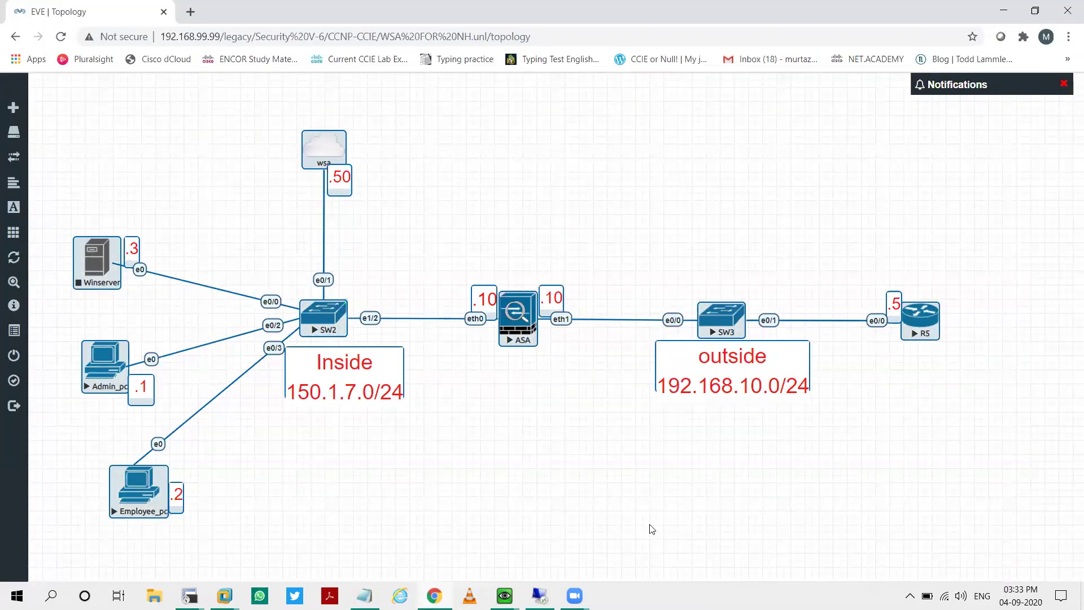
pyautogui.click(615, 514)
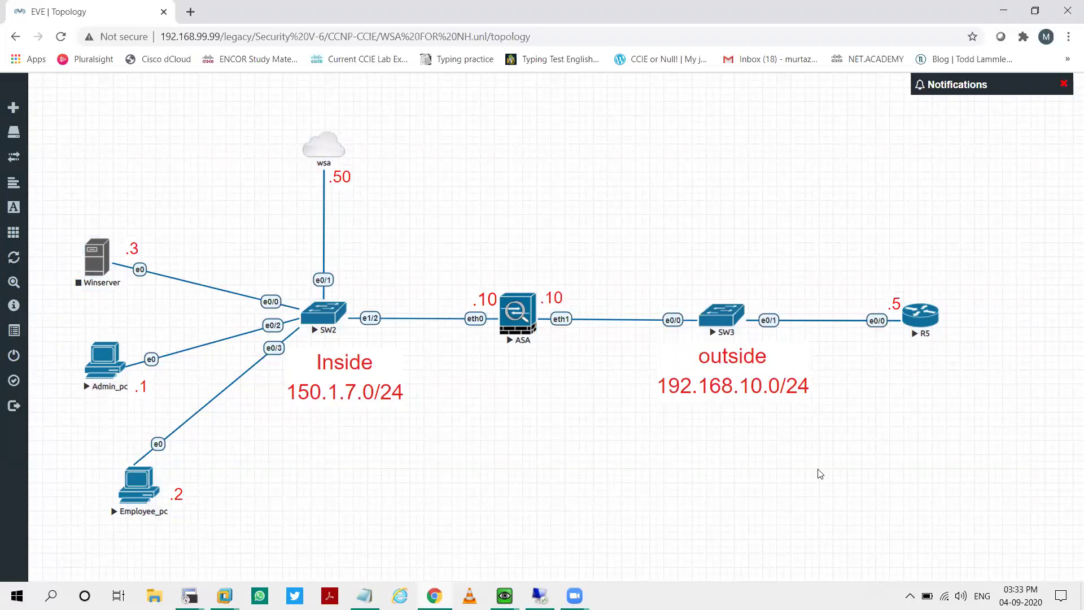
pyautogui.moveTo(189, 596)
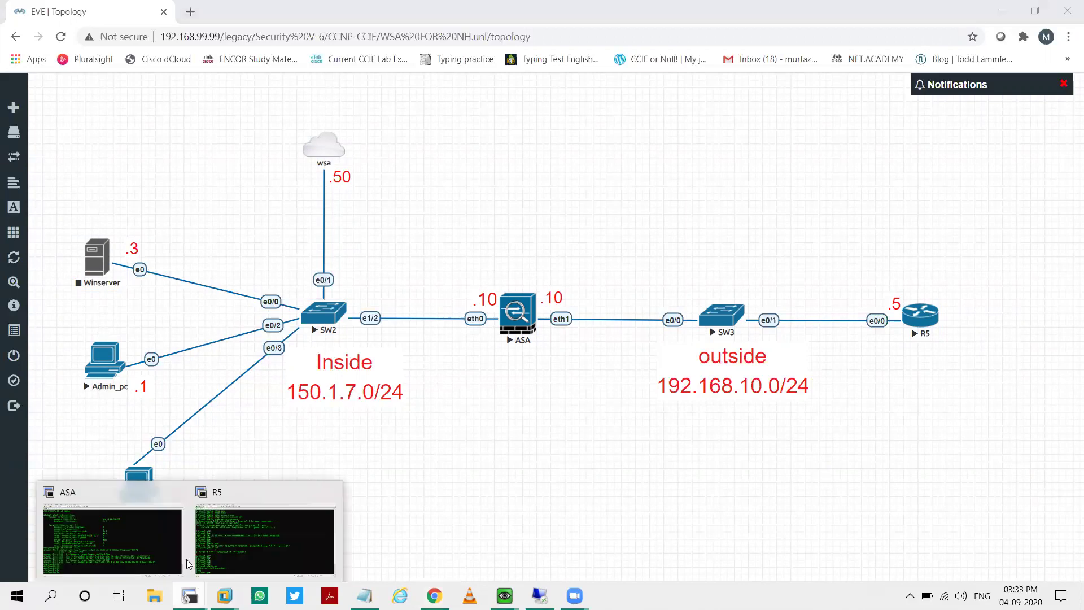
pyautogui.click(315, 534)
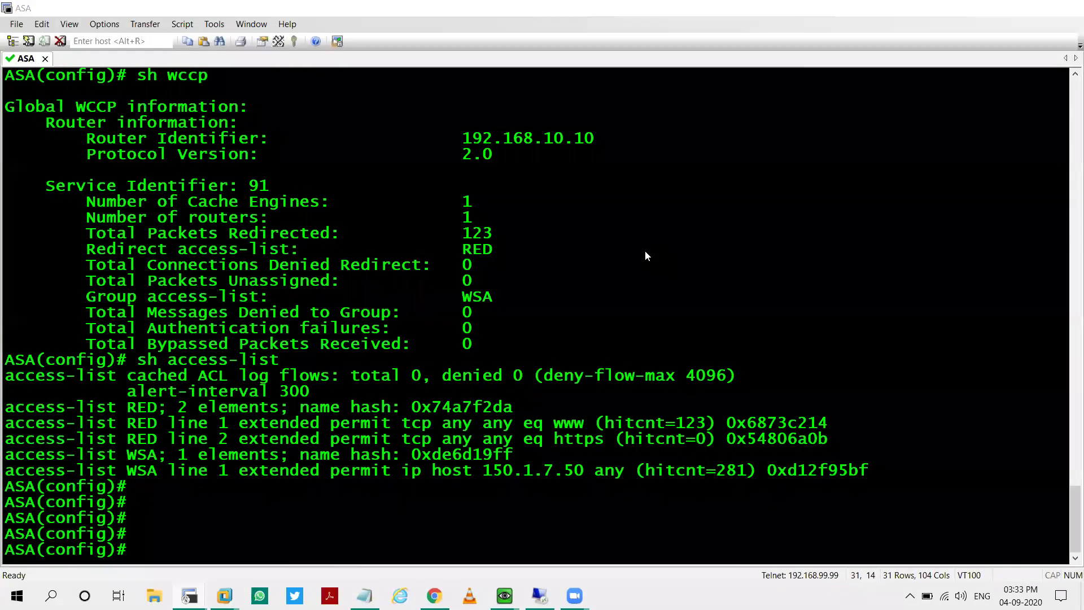
pyautogui.hotkey('alt', 'Tab')
pyautogui.moveTo(209, 531); pyautogui.dragTo(83, 452)
pyautogui.moveTo(53, 325); pyautogui.dragTo(171, 434)
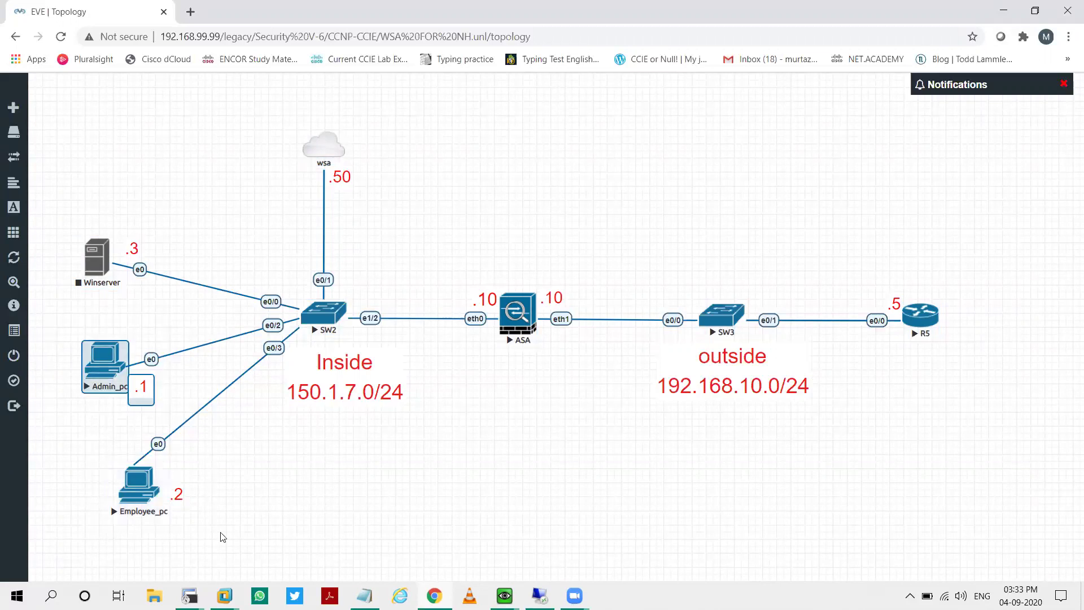
pyautogui.moveTo(217, 531); pyautogui.dragTo(58, 339)
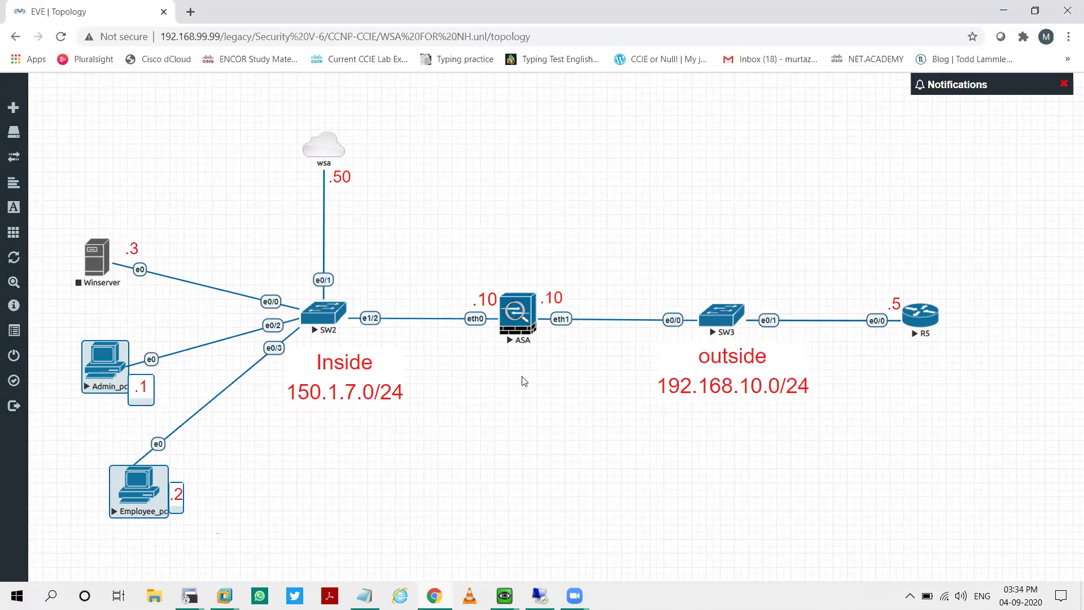
pyautogui.moveTo(489, 358); pyautogui.dragTo(458, 305)
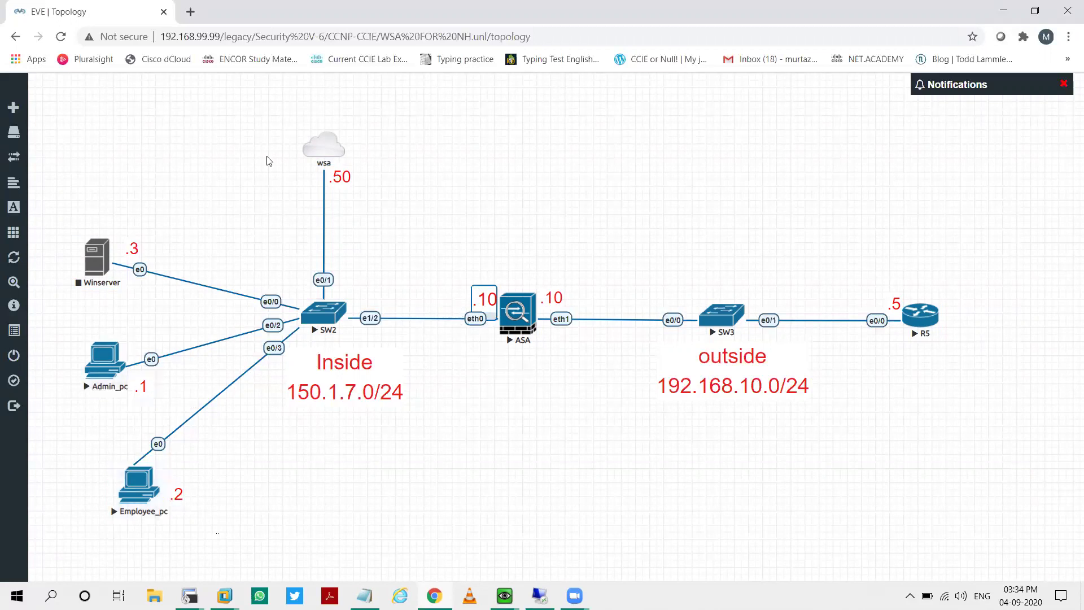
pyautogui.moveTo(257, 93); pyautogui.dragTo(381, 236)
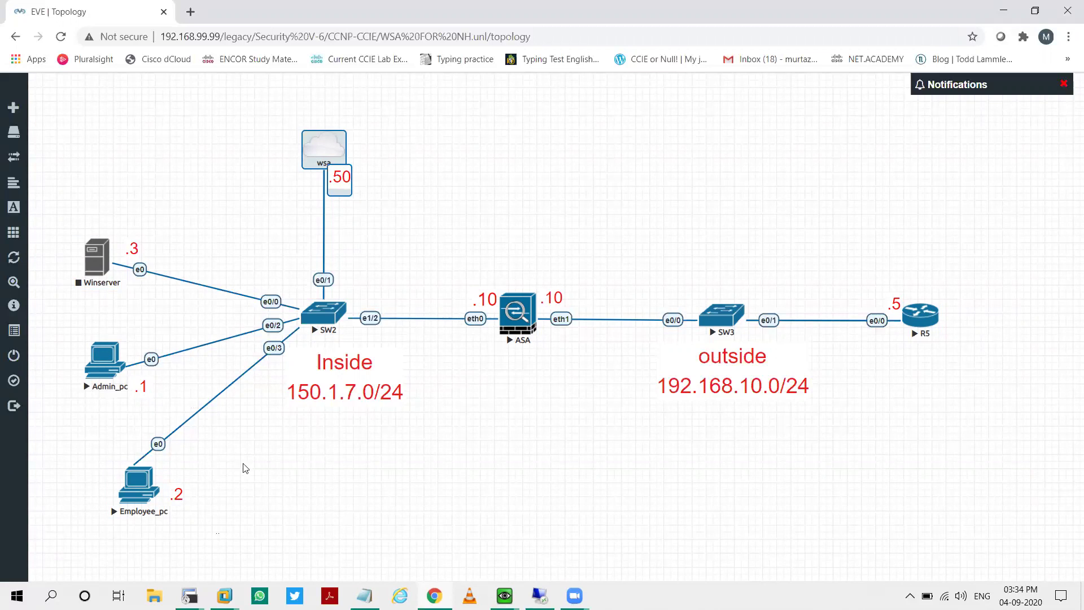
pyautogui.moveTo(68, 342)
pyautogui.mouseDown()
pyautogui.moveTo(206, 558)
pyautogui.moveTo(61, 398)
pyautogui.moveTo(63, 335)
pyautogui.mouseUp()
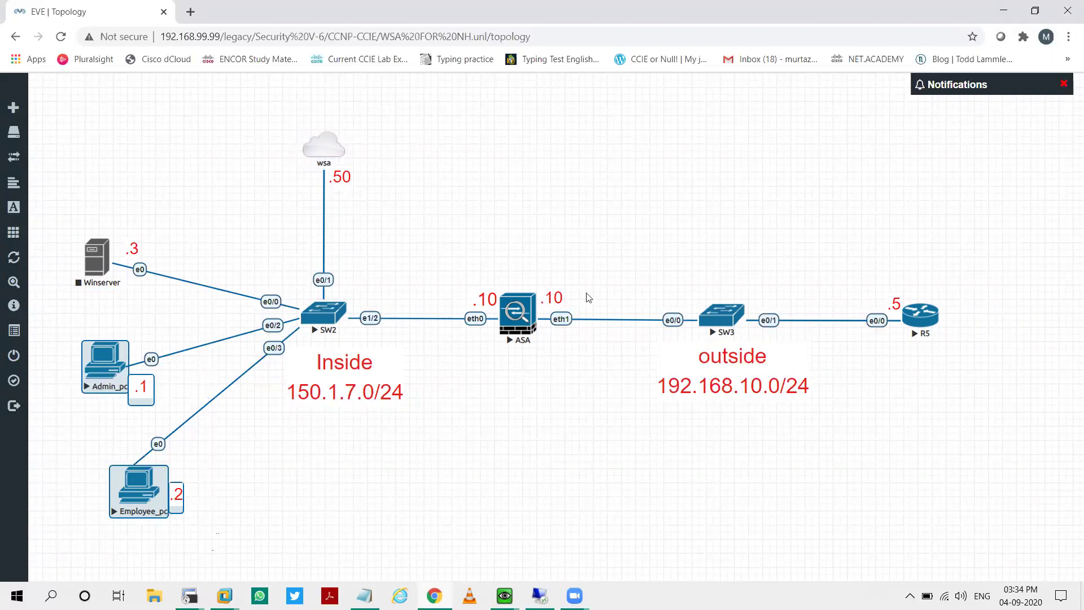
pyautogui.click(562, 507)
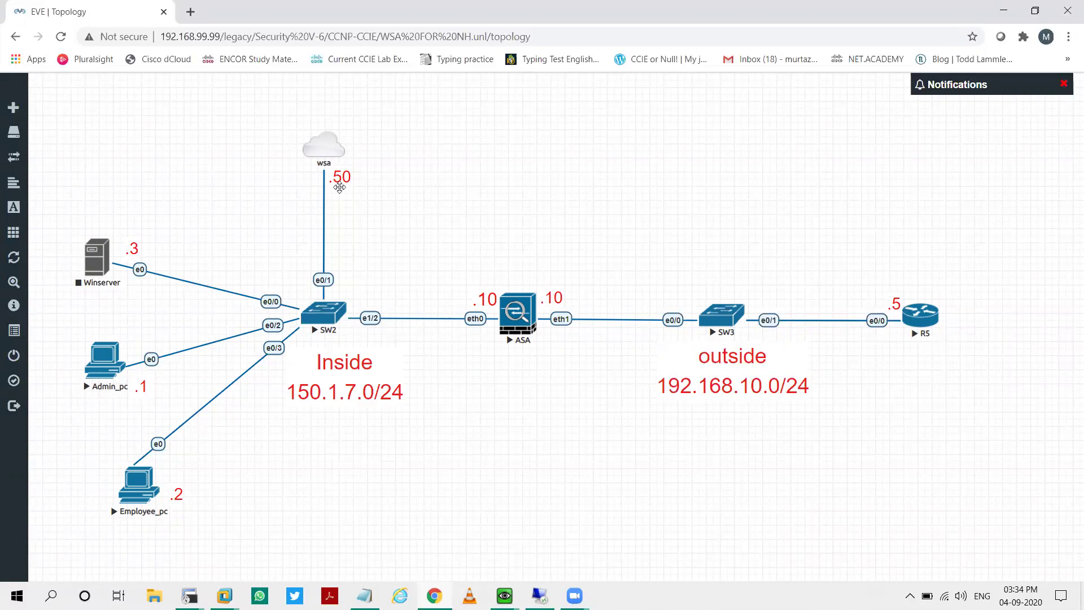
pyautogui.moveTo(270, 111); pyautogui.dragTo(382, 226)
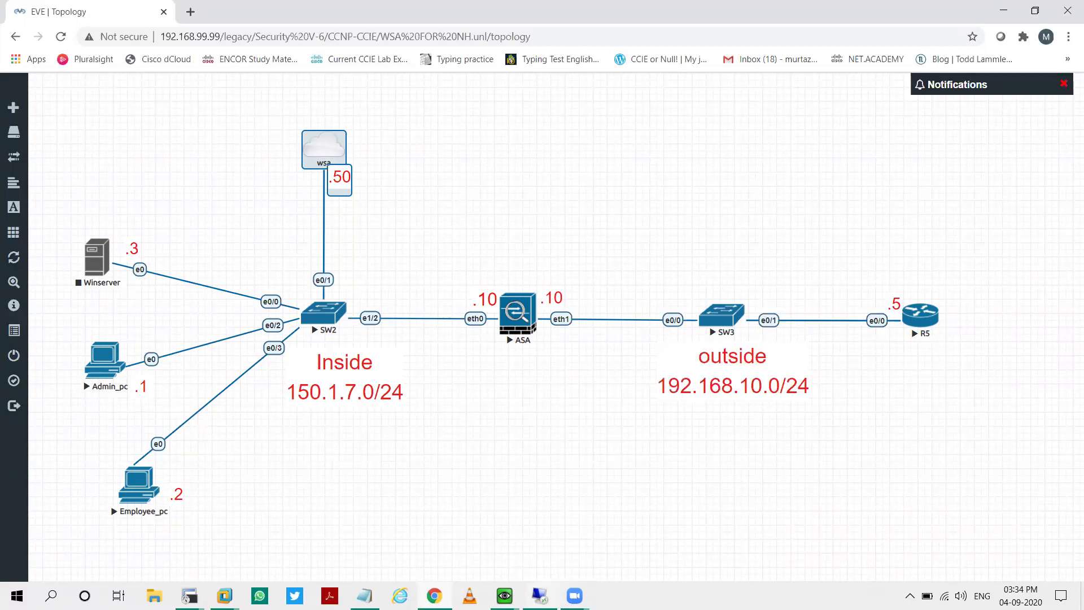
pyautogui.moveTo(539, 594)
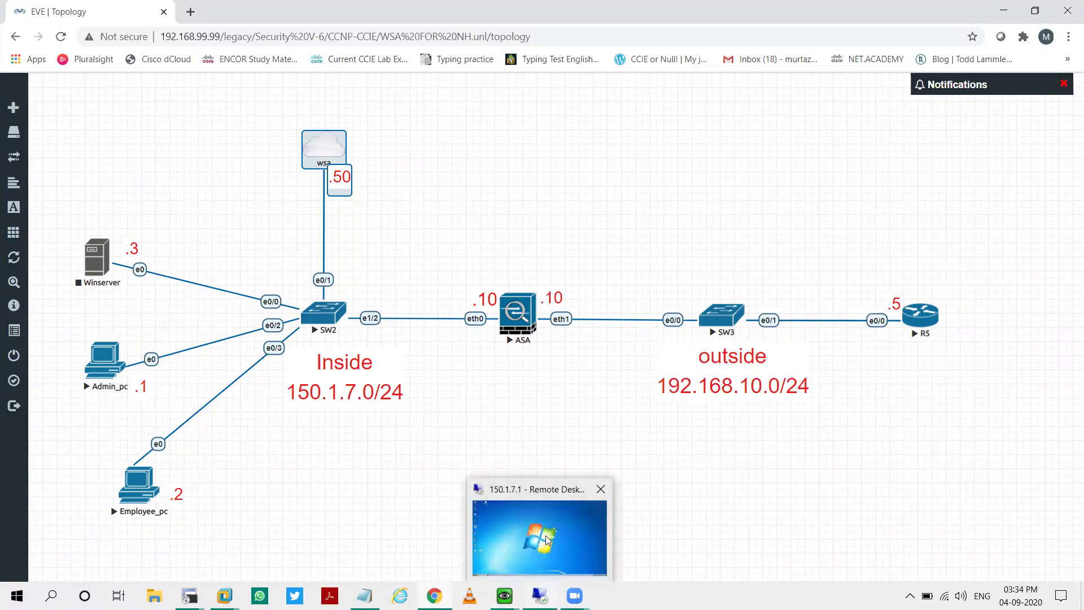
# Step: Bring up the remote Windows 7 WSA page and go to Security Services > HTTPS Proxy
pyautogui.click(563, 532)
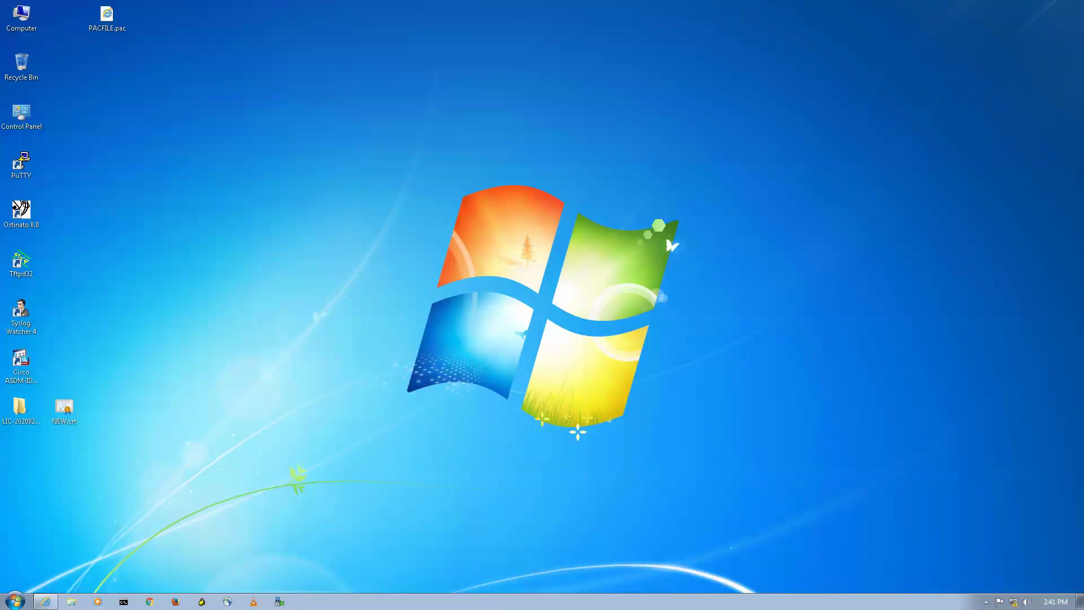
pyautogui.moveTo(45, 601)
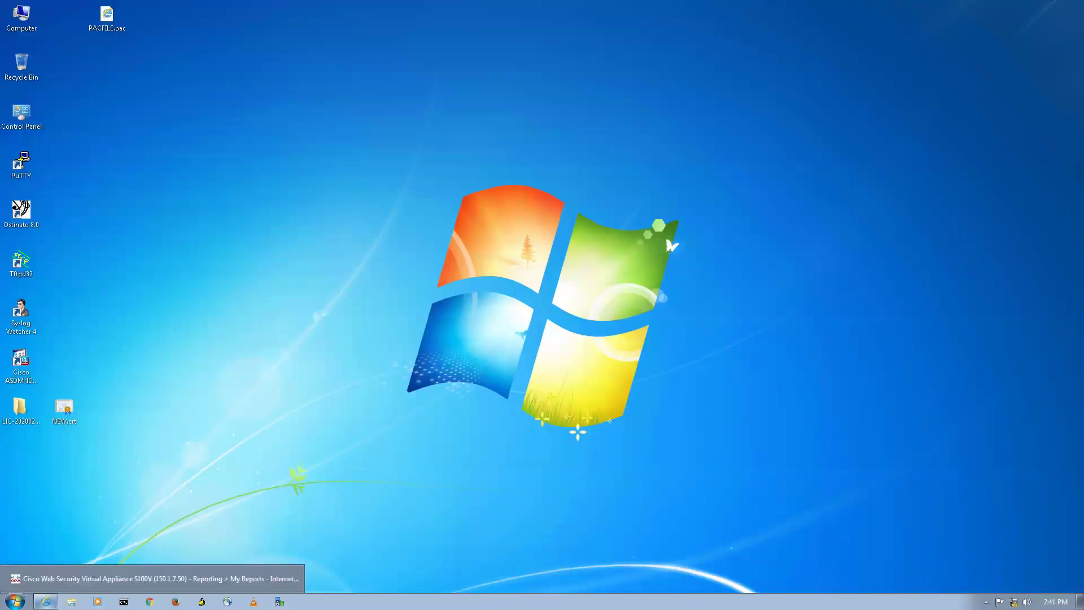
pyautogui.click(282, 579)
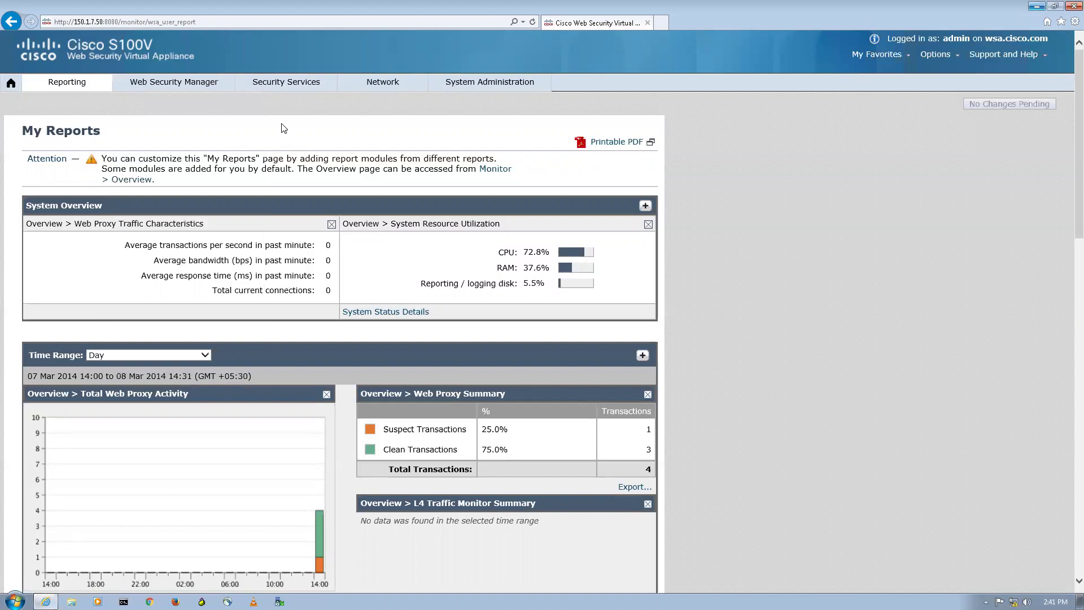
pyautogui.moveTo(282, 85)
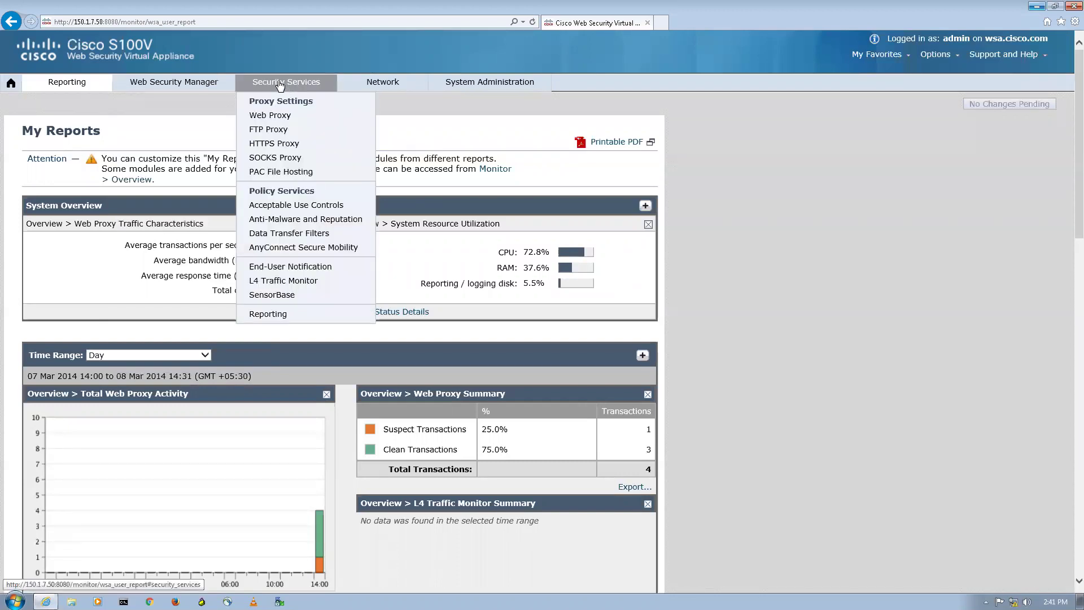
pyautogui.click(289, 142)
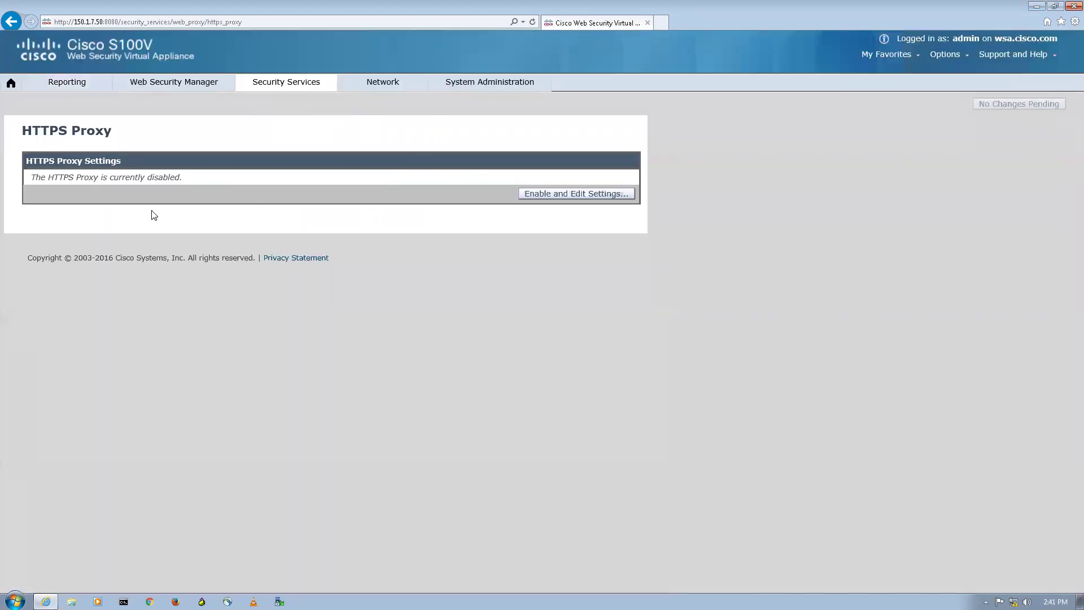
# Step: Enable HTTPS Proxy on port 443 only, using a generated certificate and key
pyautogui.click(565, 194)
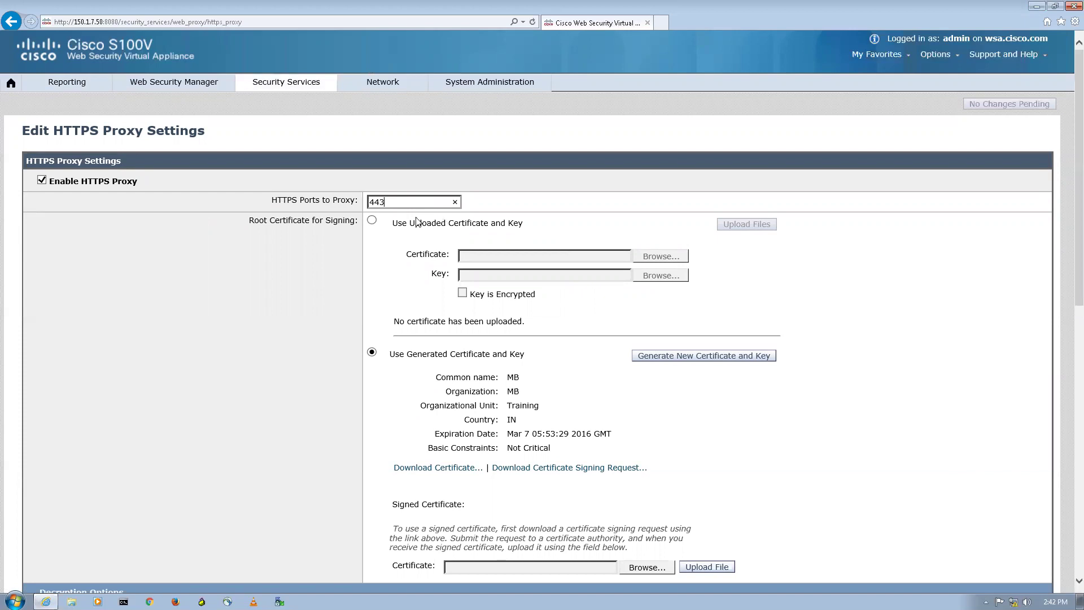
pyautogui.write(', 7443')
pyautogui.press('BackSpace')
pyautogui.press('BackSpace')
pyautogui.press('BackSpace')
pyautogui.press('BackSpace')
pyautogui.press('BackSpace')
pyautogui.press('BackSpace')
pyautogui.click(371, 220)
pyautogui.click(371, 355)
# Step: Generate a new root certificate with common name MB, organization NH and unit Training
pyautogui.click(688, 357)
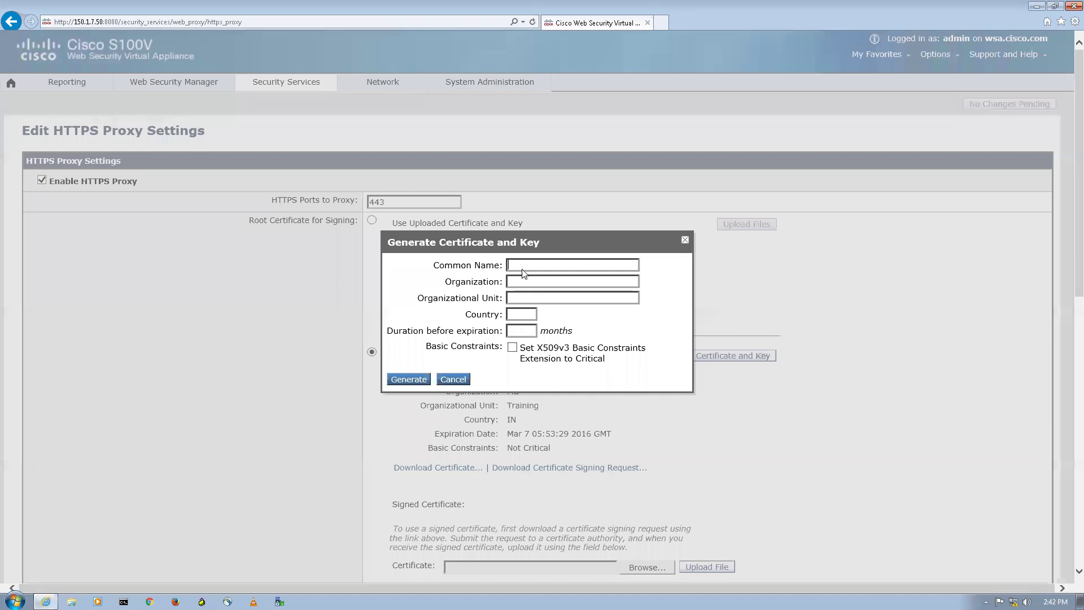
pyautogui.write('MbitMbit')
pyautogui.click(523, 299)
pyautogui.write('ng')
pyautogui.doubleClick(538, 282)
pyautogui.write('NH')
pyautogui.hotkey('shift', 'Tab')
pyautogui.write('MB')
pyautogui.click(408, 380)
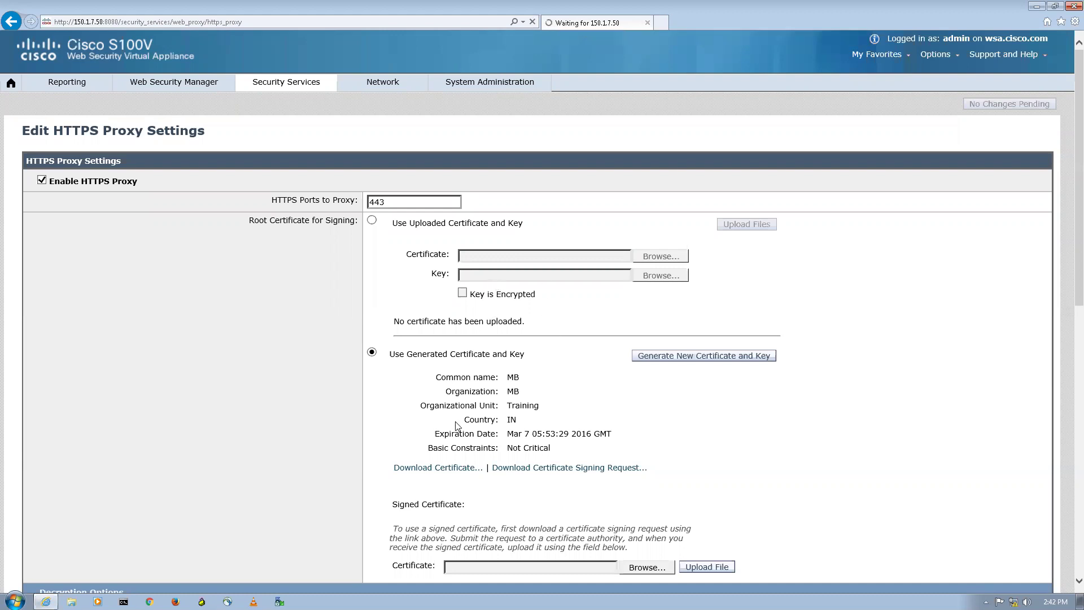
# Step: Download the generated root certificate as cert.pem and locate it in Windows Explorer
pyautogui.scroll(-3, 565, 339)
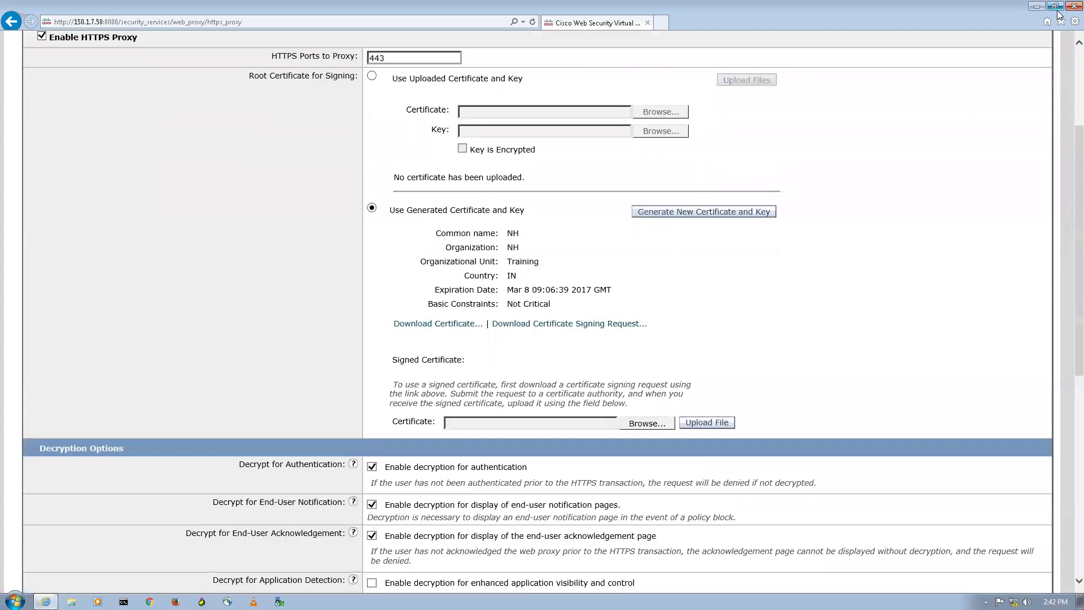
pyautogui.click(1055, 6)
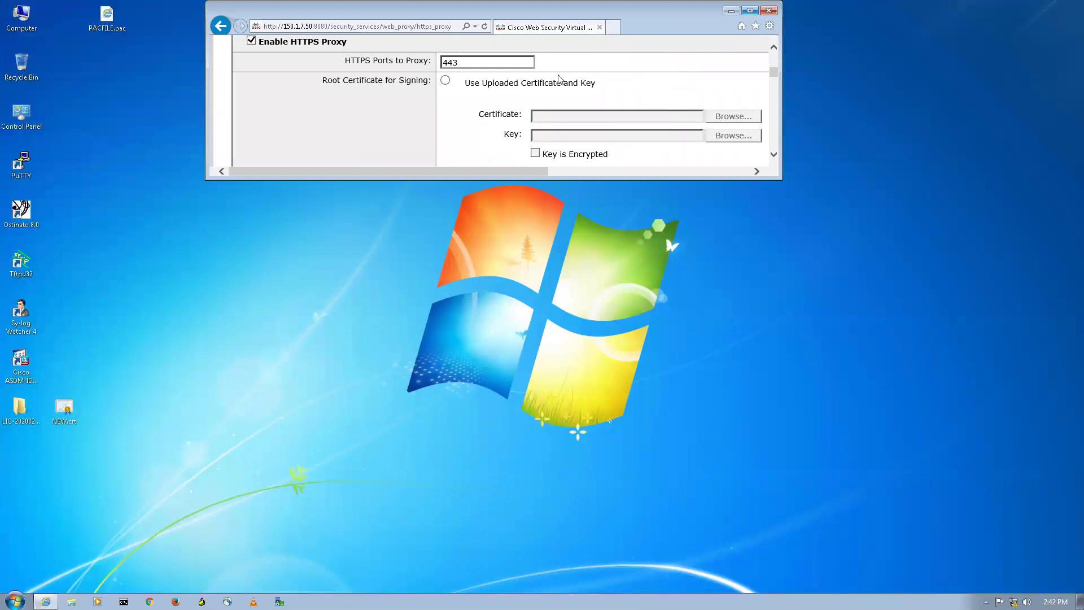
pyautogui.doubleClick(472, 16)
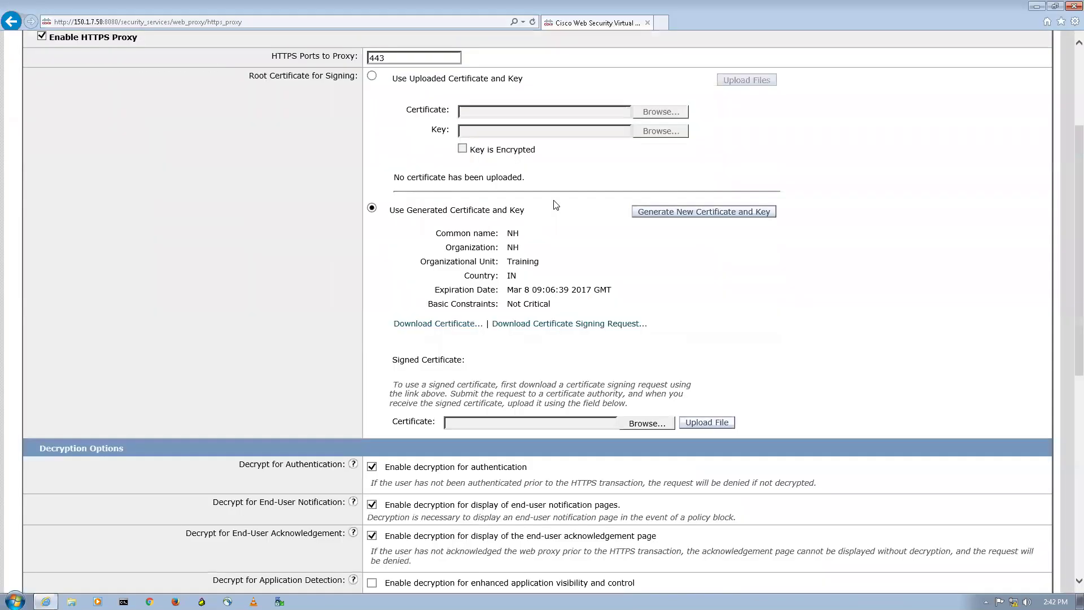
pyautogui.click(444, 324)
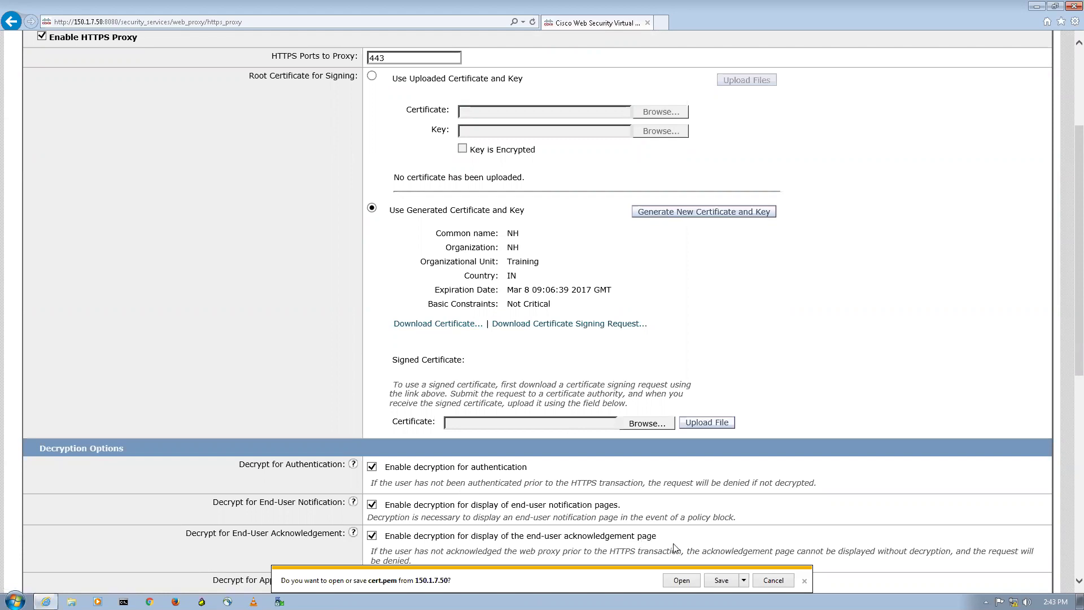
pyautogui.click(721, 580)
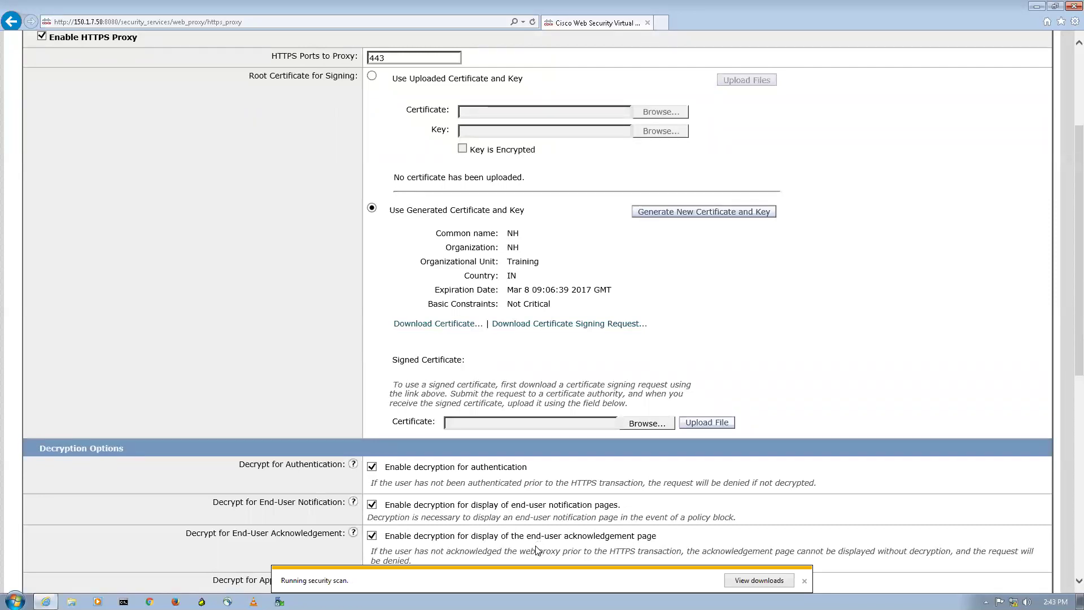
pyautogui.click(736, 579)
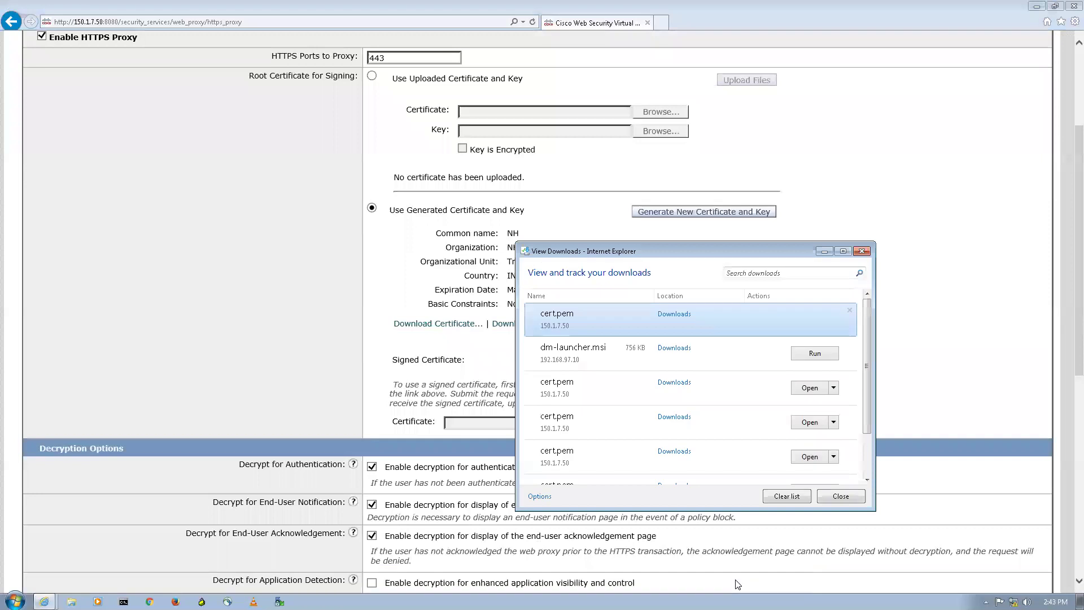
pyautogui.click(463, 524)
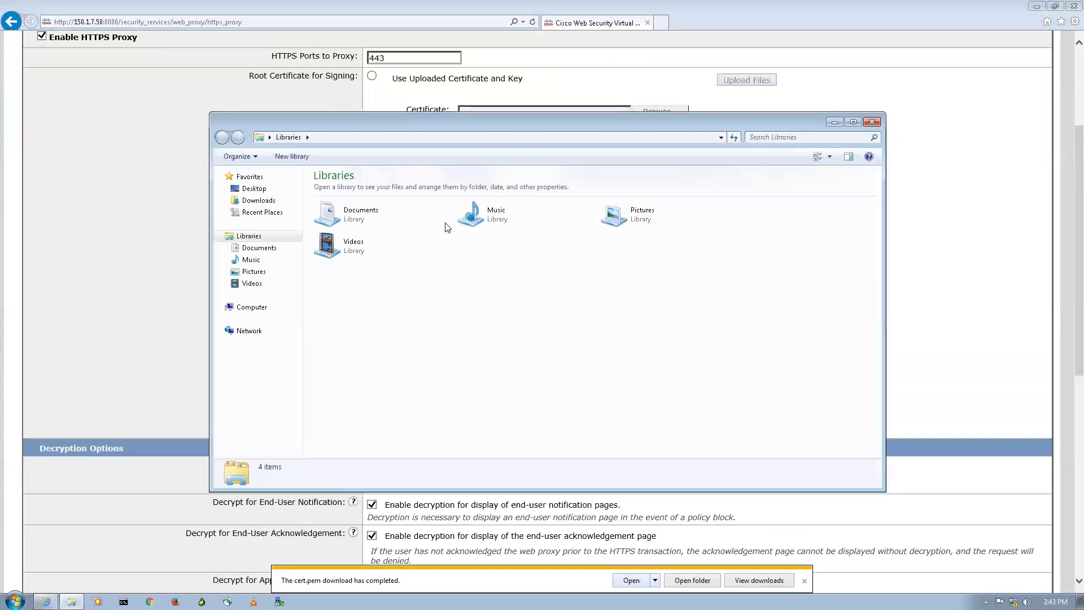
# Step: Rename the downloaded cert.pem to NH.crt, accepting the extension change
pyautogui.click(852, 122)
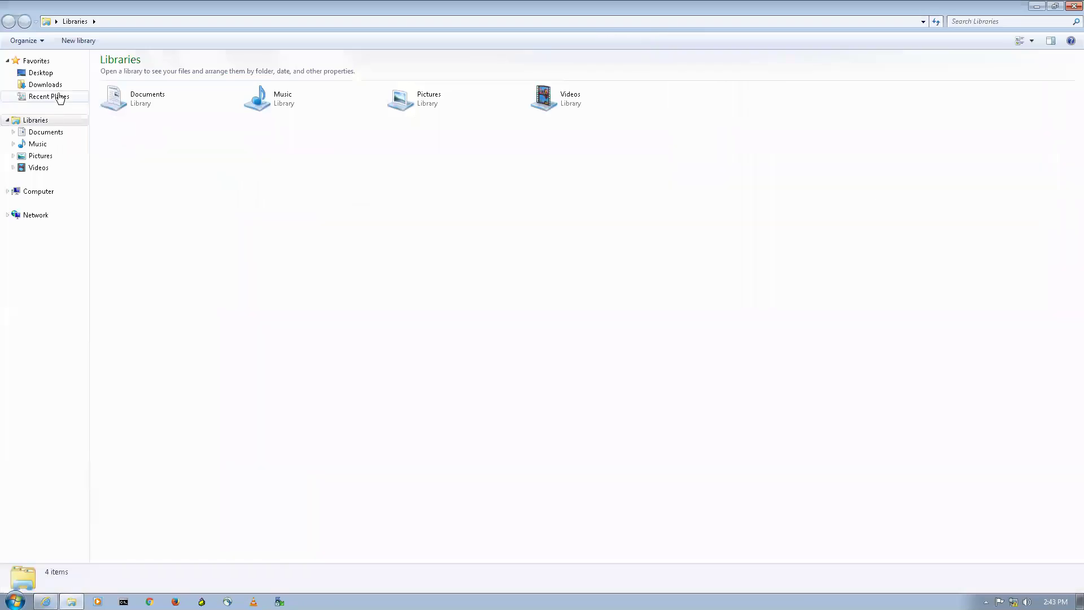
pyautogui.click(61, 85)
pyautogui.click(132, 77)
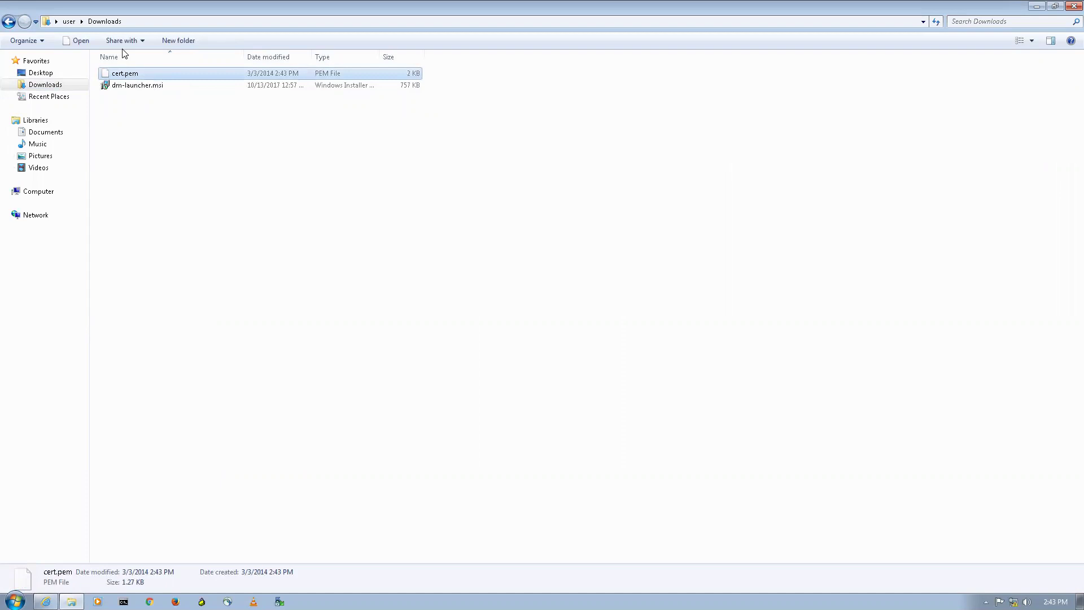
pyautogui.rightClick(143, 73)
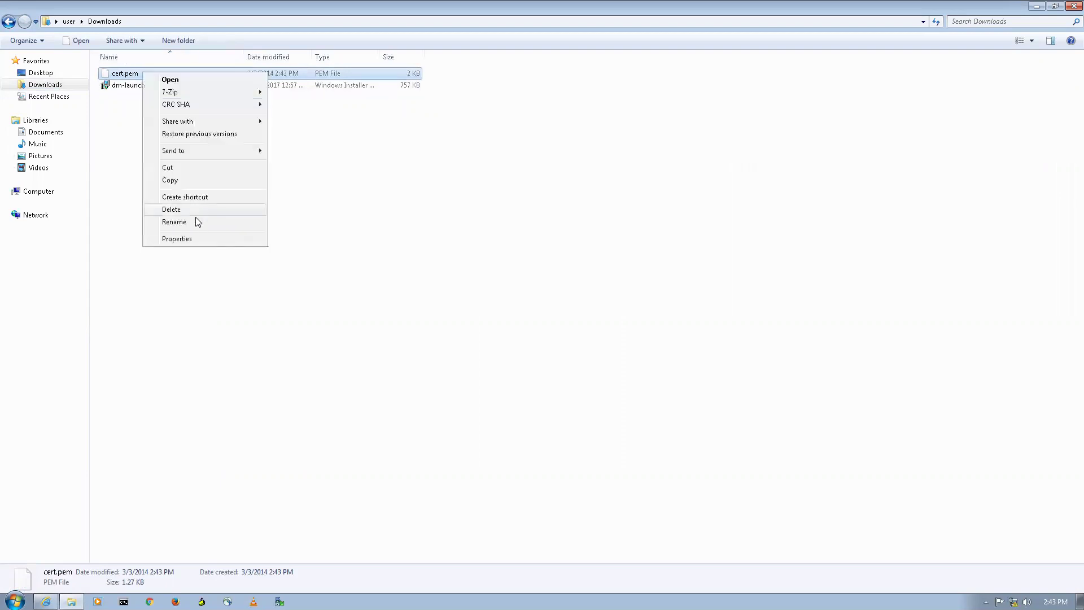
pyautogui.click(196, 221)
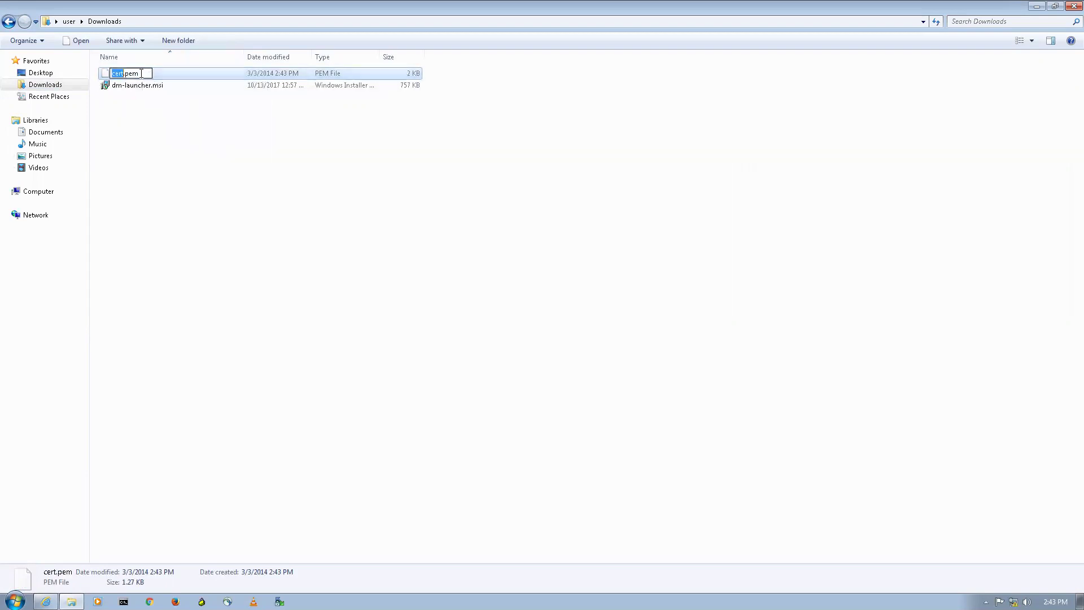
pyautogui.moveTo(147, 72); pyautogui.dragTo(111, 73)
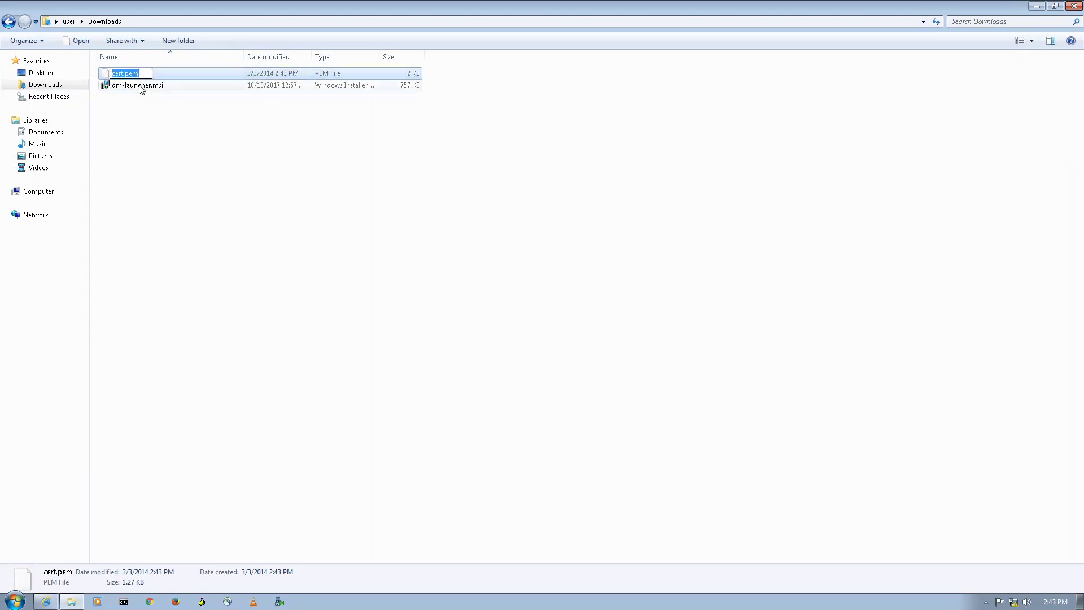
pyautogui.press('BackSpace')
pyautogui.write('nh')
pyautogui.press('BackSpace')
pyautogui.press('BackSpace')
pyautogui.write('NH.crt')
pyautogui.press('Return')
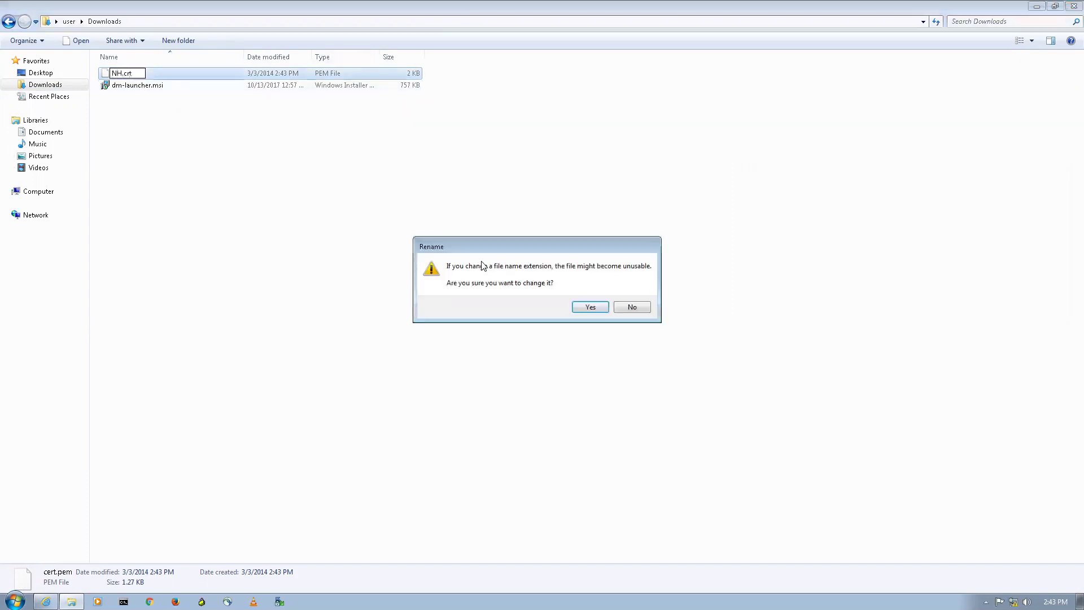
pyautogui.click(591, 310)
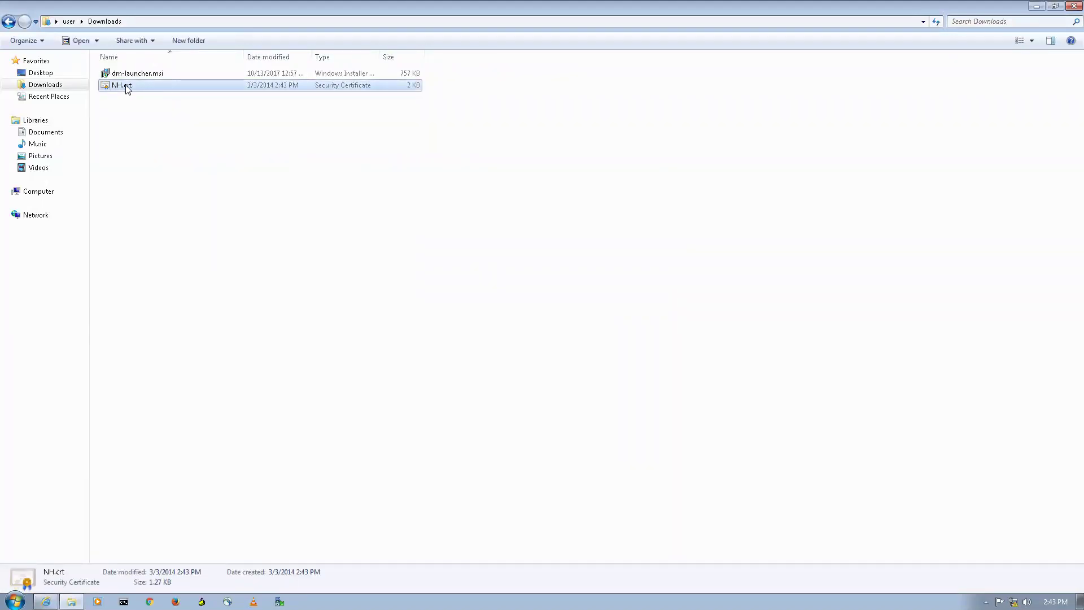
# Step: Move NH.crt onto the desktop and close the Downloads window
pyautogui.moveTo(126, 89); pyautogui.dragTo(40, 73)
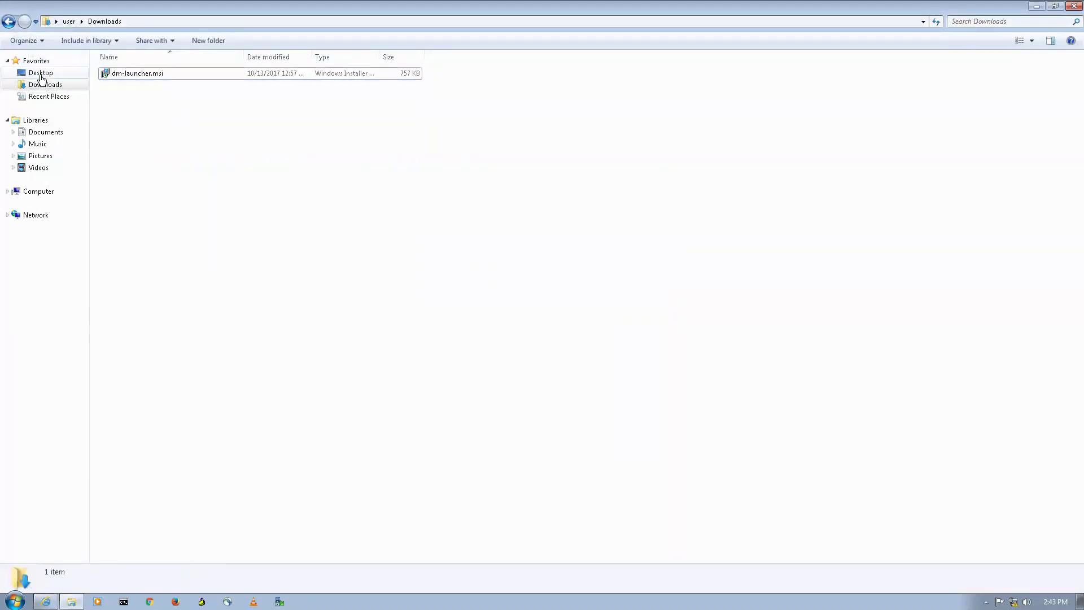
pyautogui.click(1070, 6)
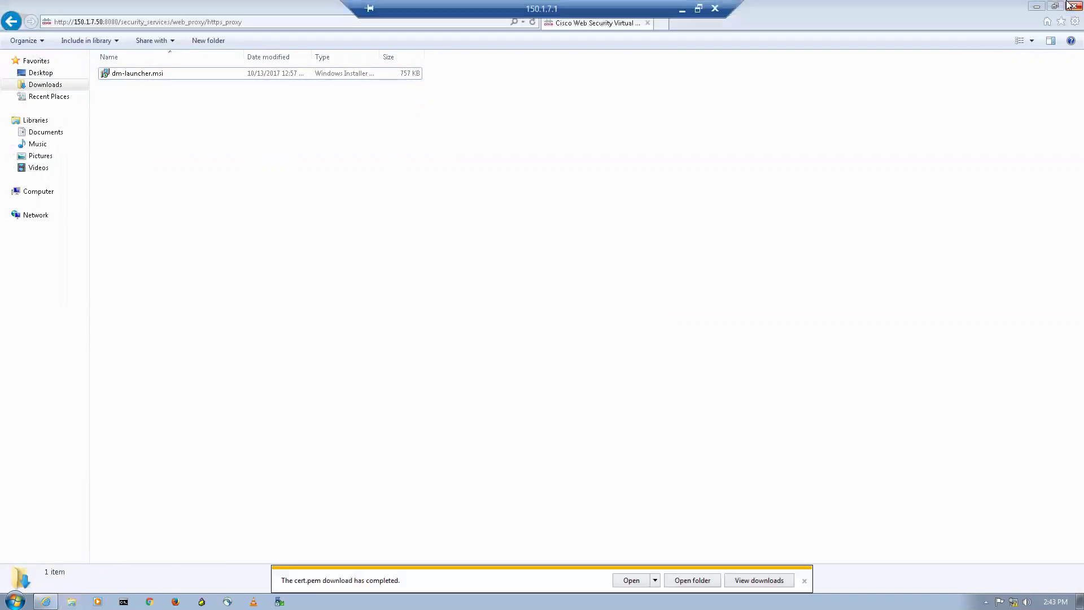
pyautogui.click(1038, 6)
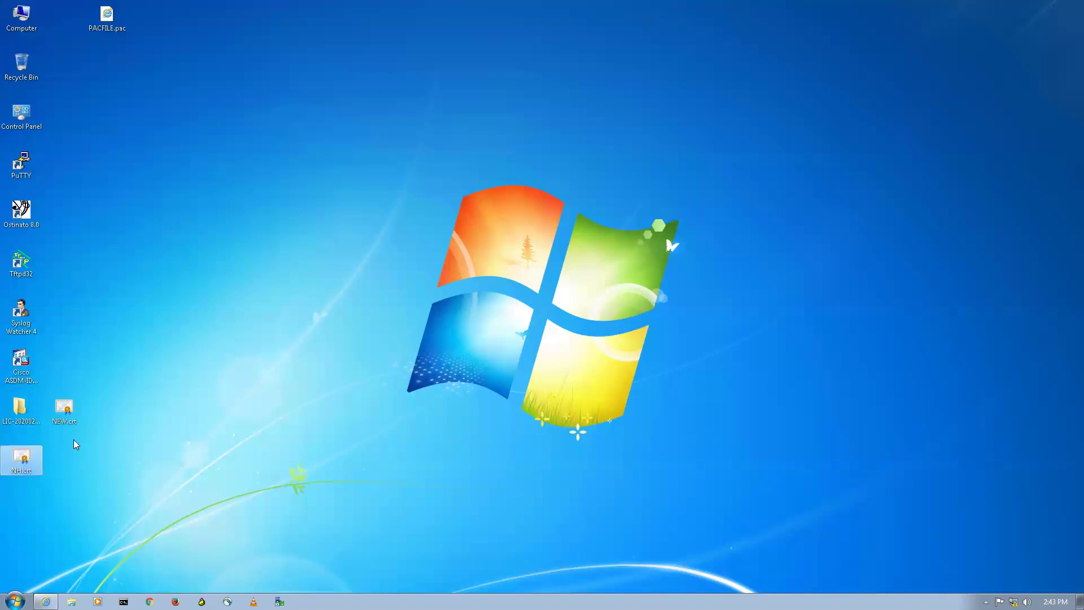
# Step: Delete the old NEW.crt from the desktop and return to the HTTPS Proxy page
pyautogui.moveTo(63, 409); pyautogui.dragTo(65, 16)
pyautogui.rightClick(67, 15)
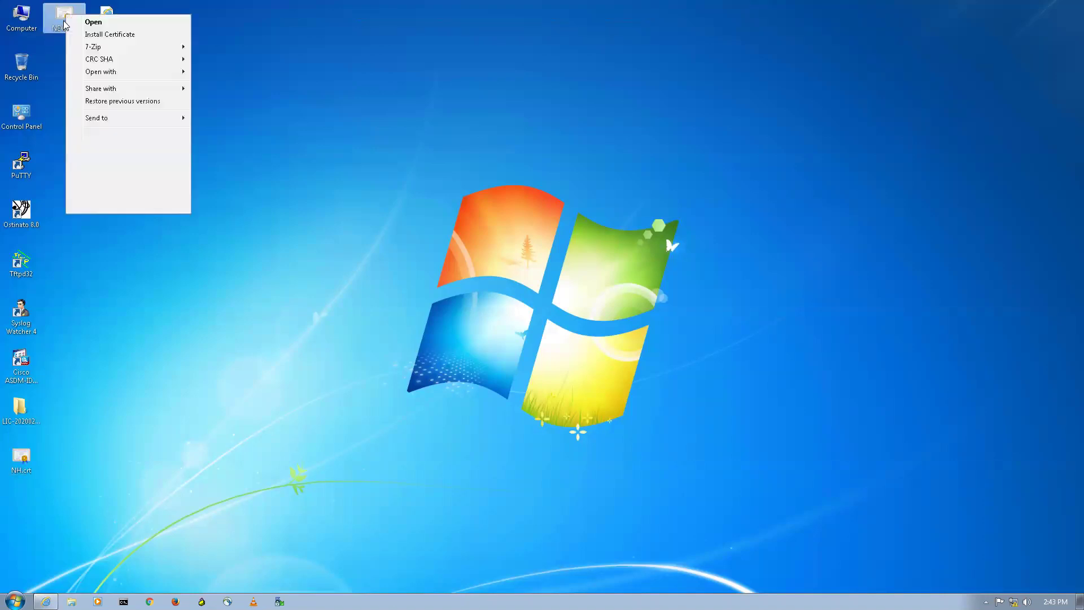
pyautogui.click(113, 178)
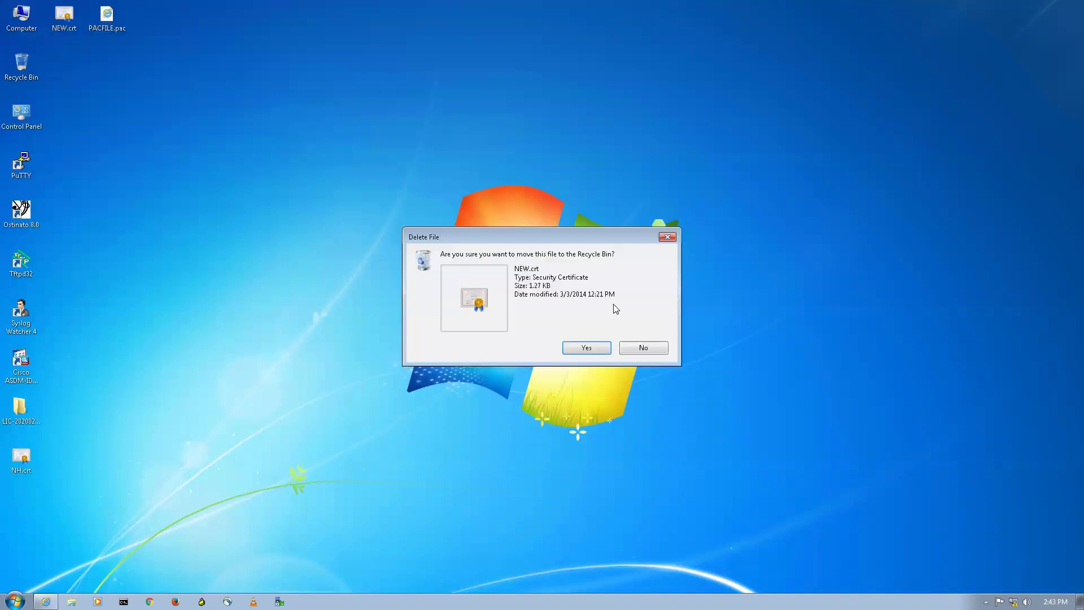
pyautogui.click(584, 347)
pyautogui.click(24, 468)
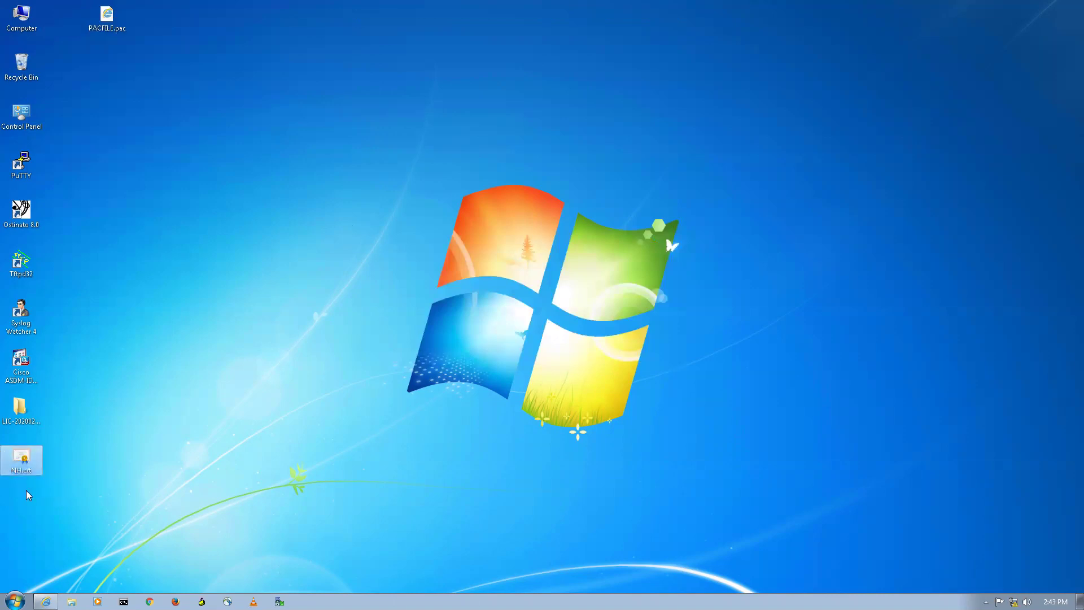
pyautogui.click(38, 600)
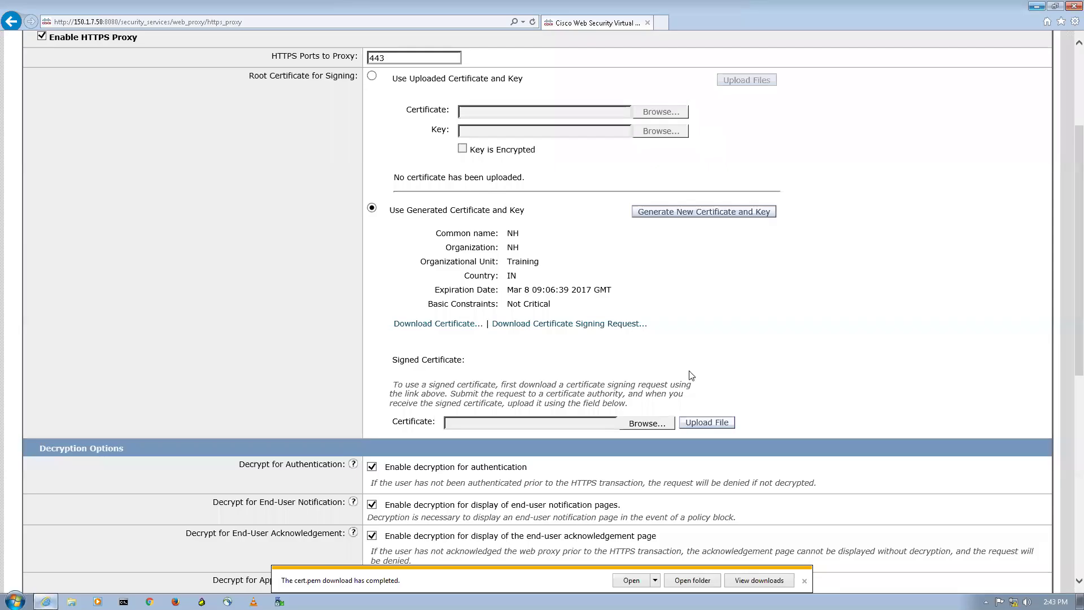
# Step: Submit the HTTPS Proxy settings, confirm enabling the service, and commit the changes
pyautogui.scroll(-5, 627, 449)
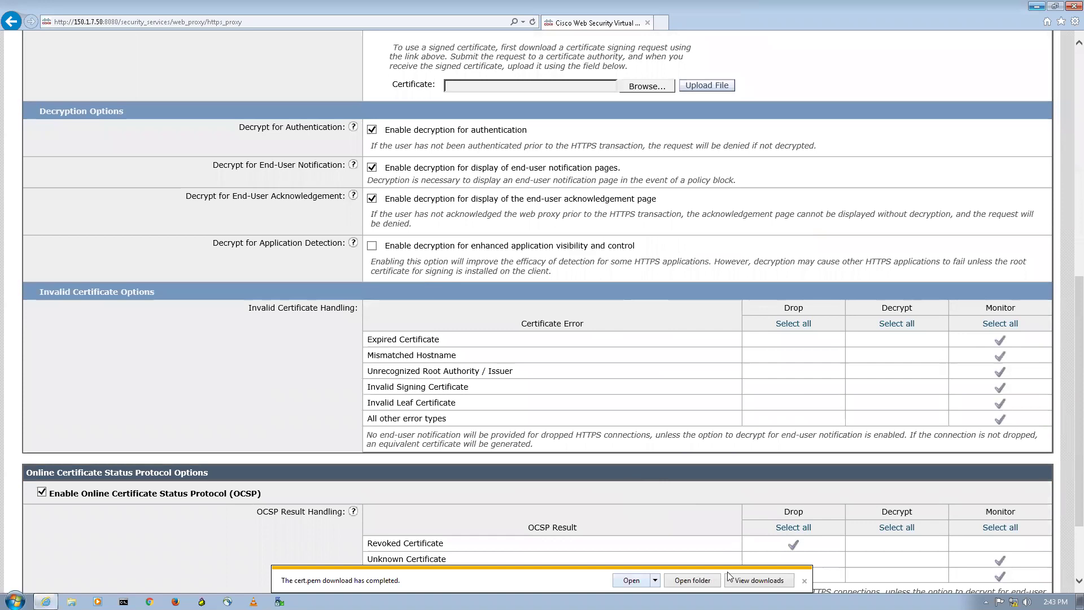
pyautogui.click(805, 581)
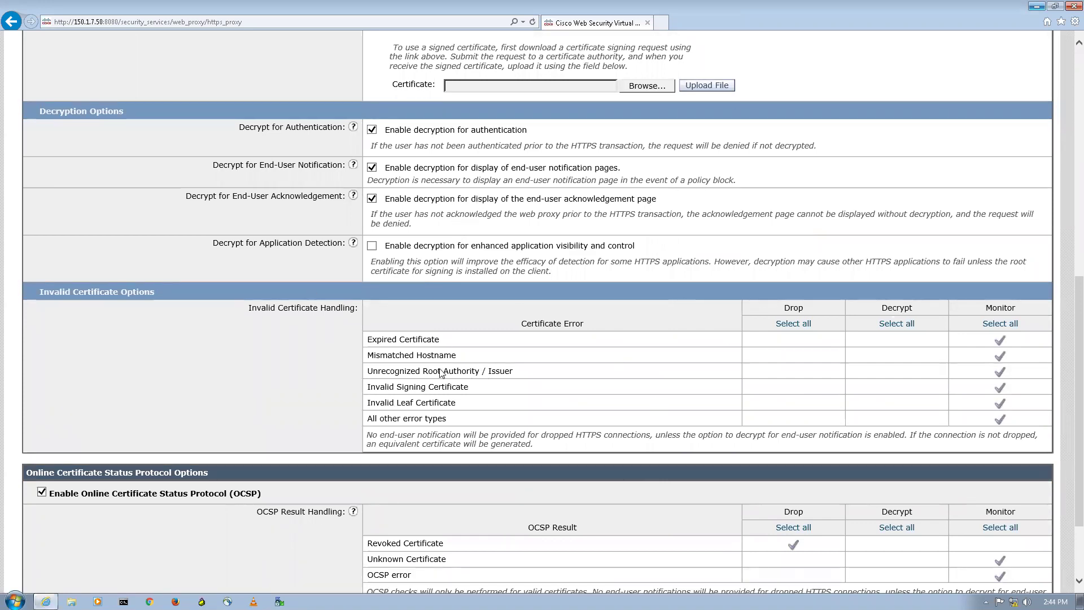
pyautogui.scroll(-2, 443, 374)
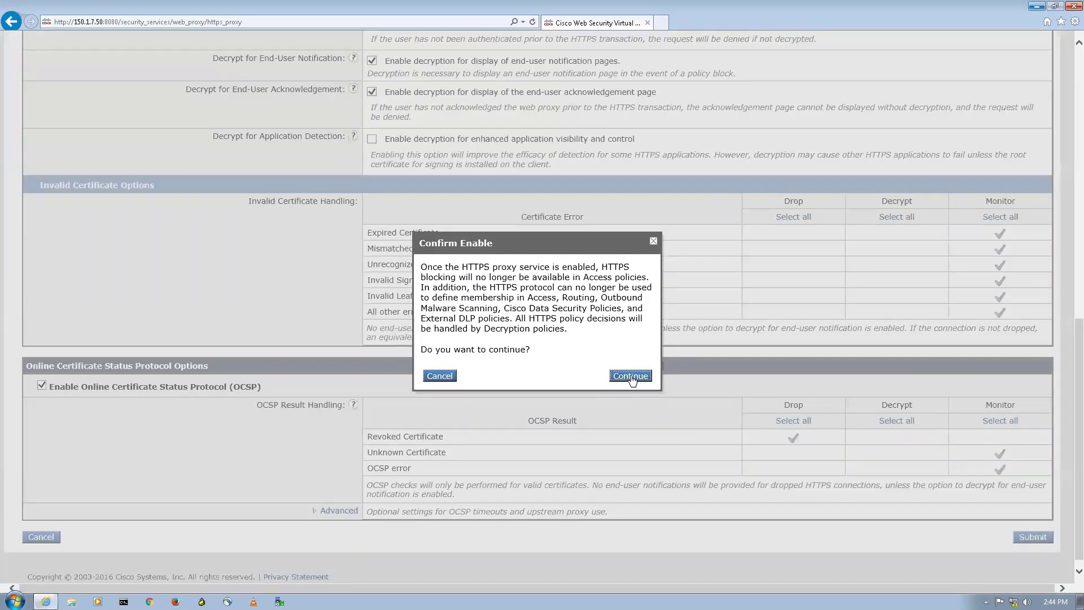
pyautogui.click(631, 376)
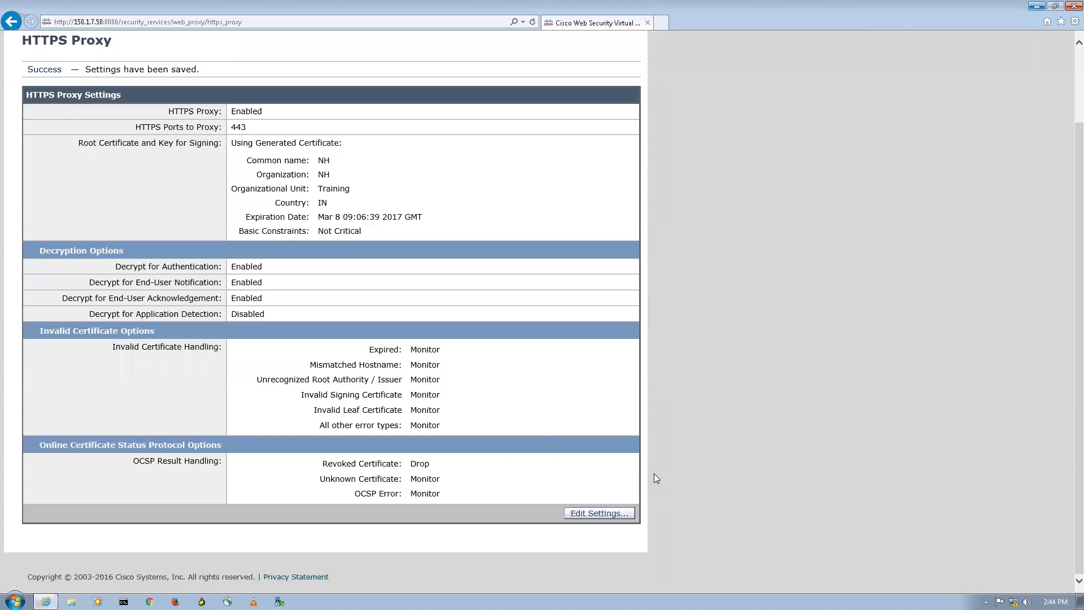
pyautogui.scroll(3, 655, 477)
pyautogui.click(997, 105)
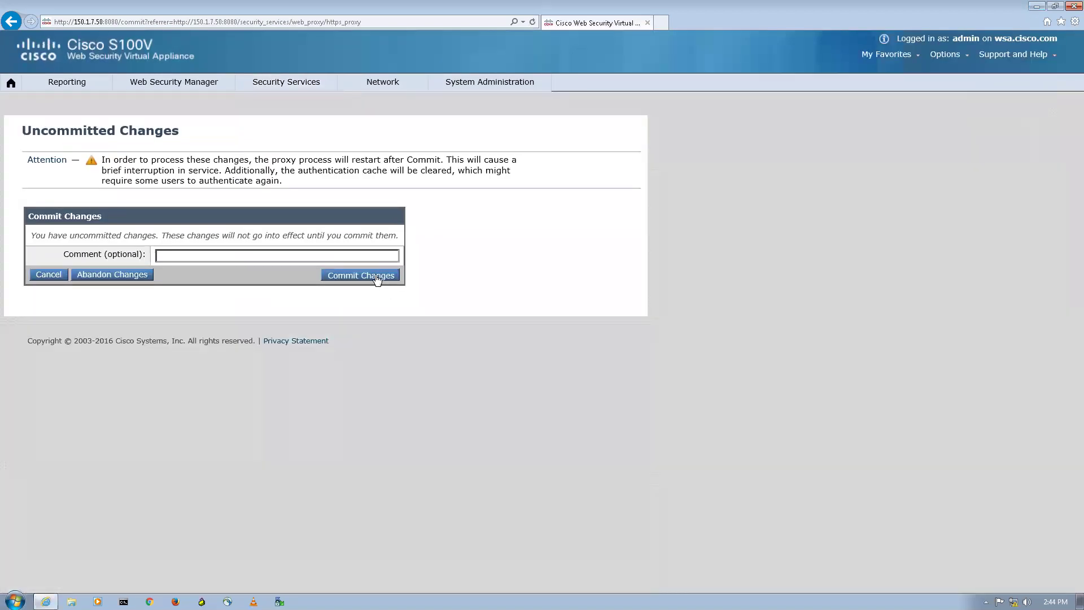
pyautogui.click(378, 281)
pyautogui.scroll(-2, 571, 483)
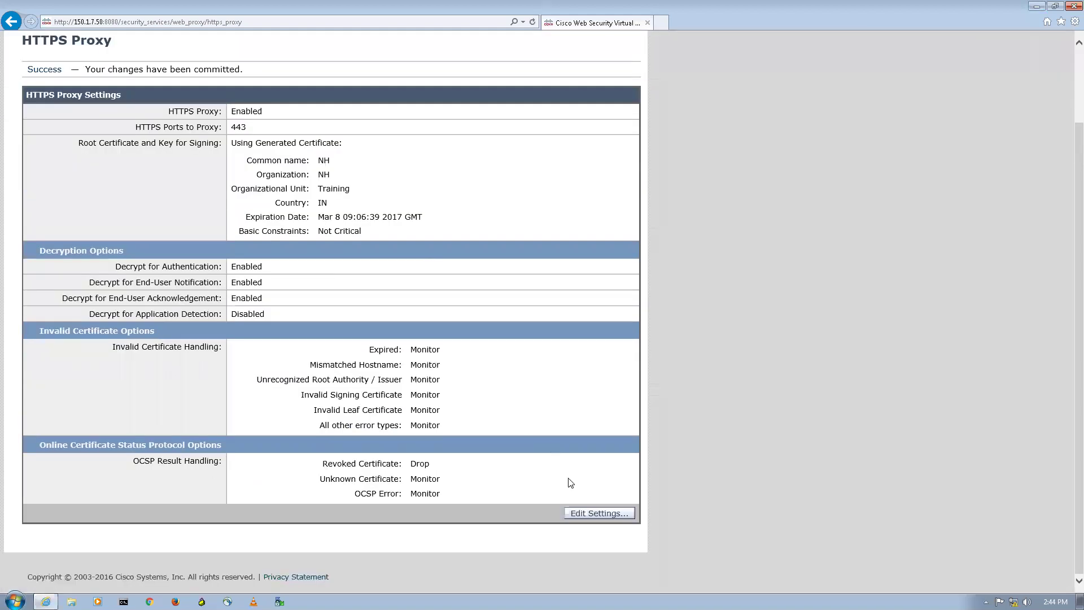
pyautogui.click(593, 517)
pyautogui.scroll(-10, 538, 372)
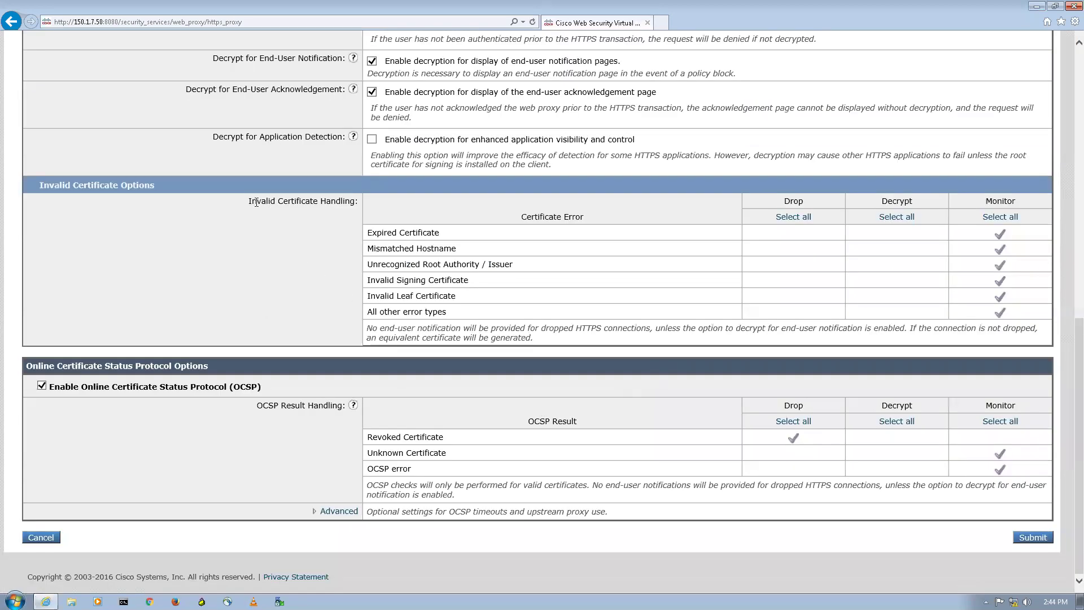
pyautogui.doubleClick(110, 187)
pyautogui.moveTo(399, 238); pyautogui.dragTo(680, 204)
pyautogui.click(680, 205)
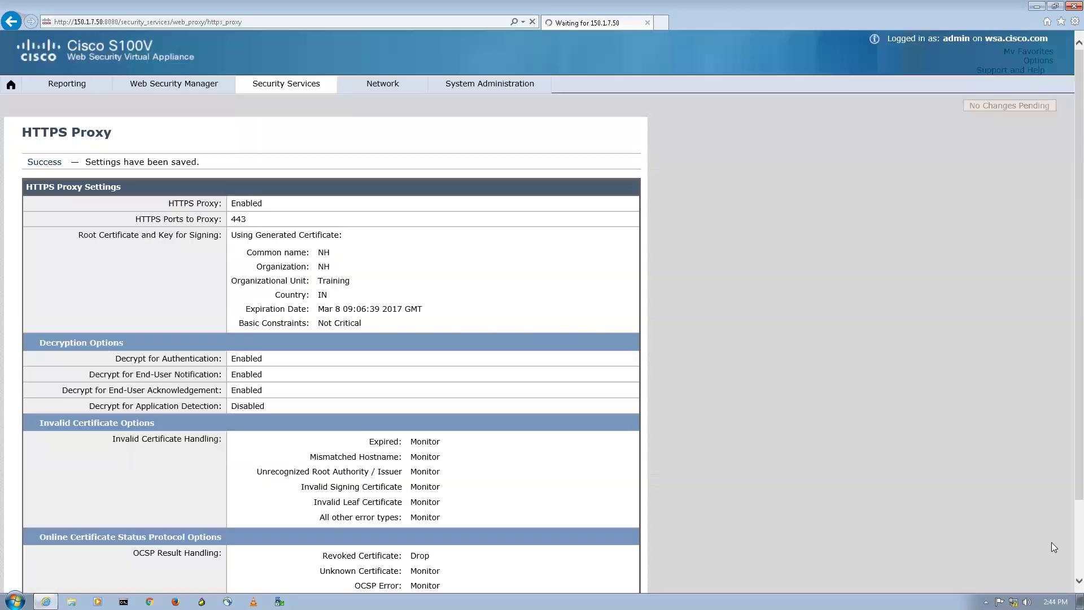
pyautogui.scroll(-3, 873, 178)
pyautogui.scroll(3, 556, 331)
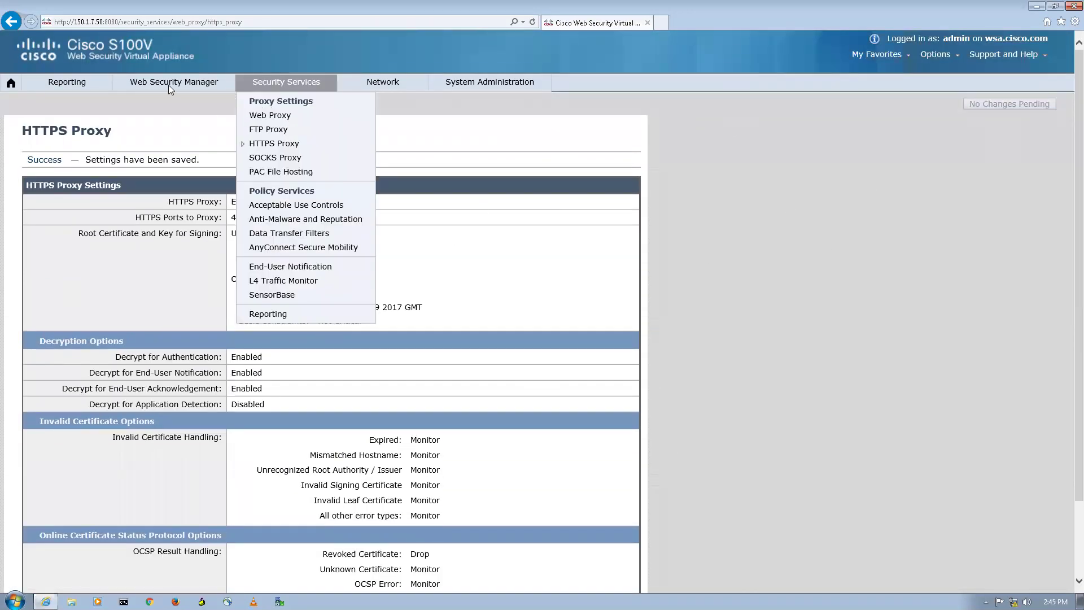
# Step: Go to Web Security Manager > Decryption Policies
pyautogui.moveTo(168, 84)
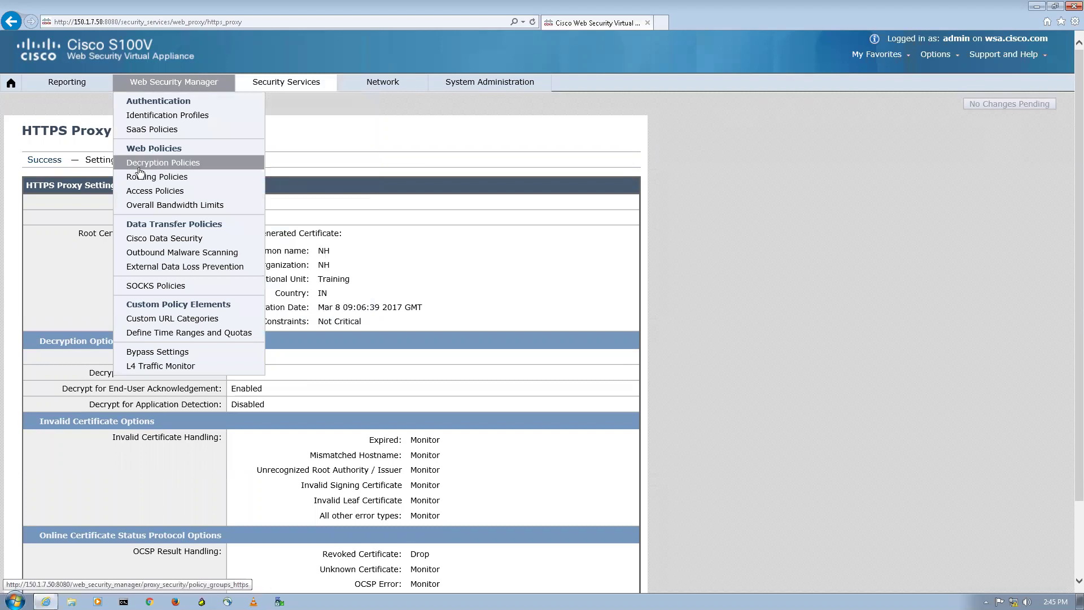
pyautogui.click(209, 164)
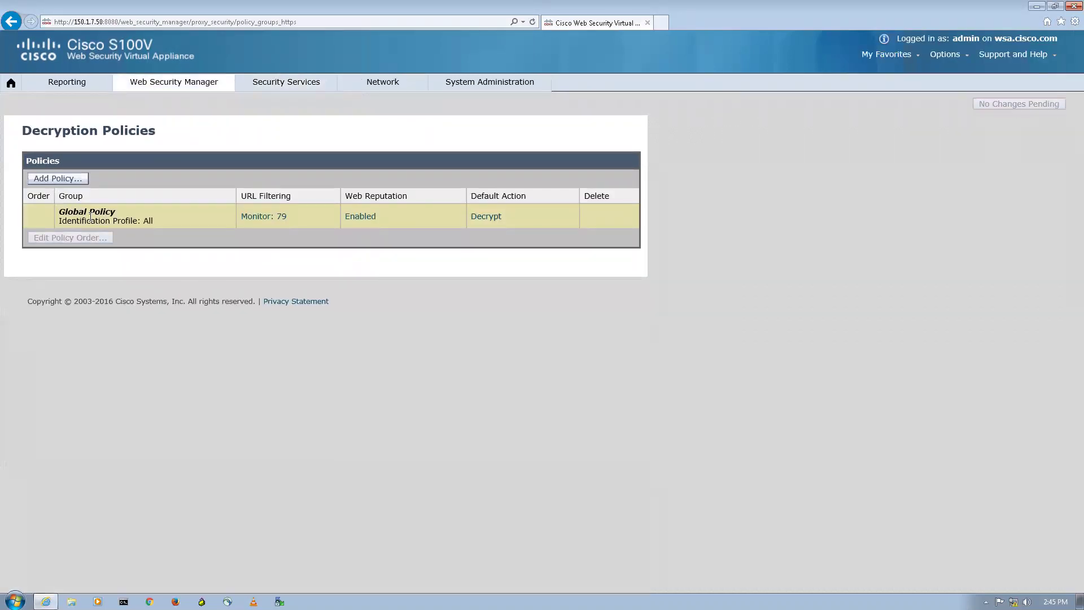
pyautogui.moveTo(91, 217); pyautogui.dragTo(144, 238)
pyautogui.click(145, 237)
# Step: Add decryption policy 'AD https policy' for the Admin pc identification profile, above Global Policy
pyautogui.click(67, 180)
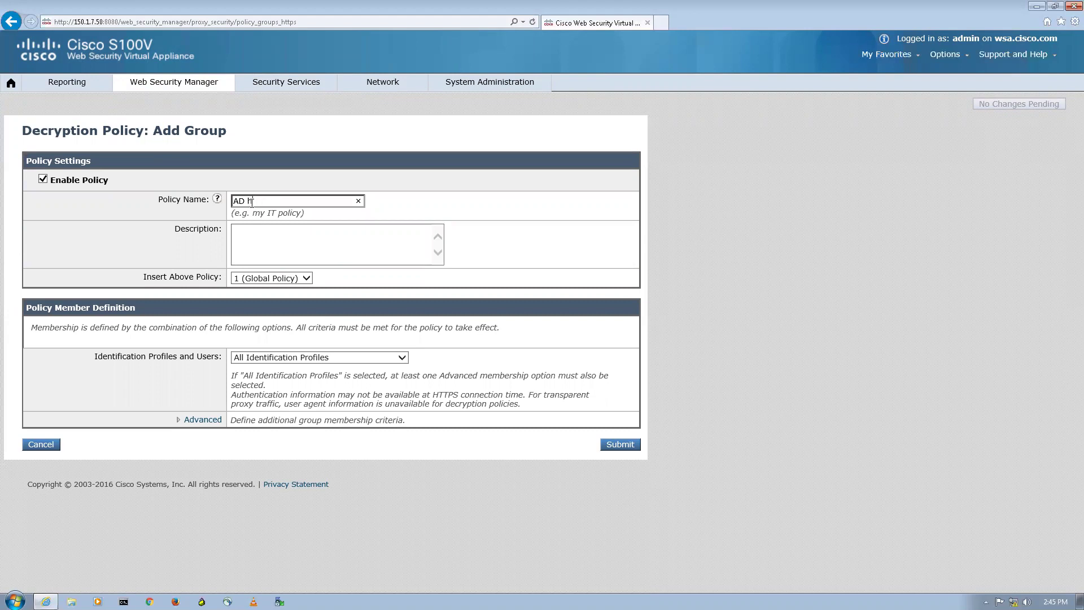
pyautogui.write('ttps pplicy')
pyautogui.press('Tab')
pyautogui.press('Tab')
pyautogui.press('Tab')
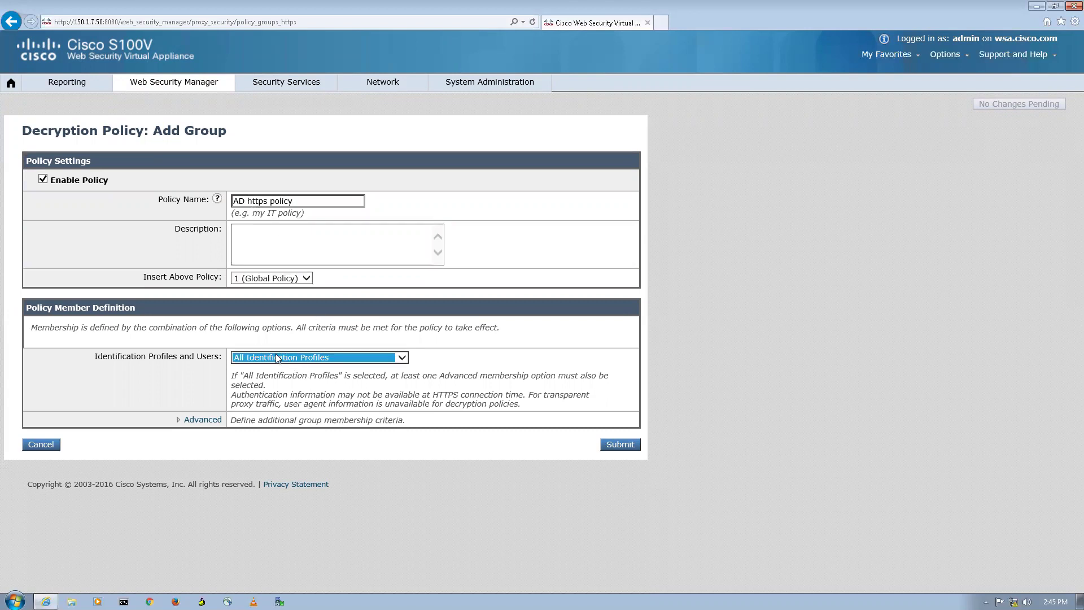
pyautogui.click(277, 359)
pyautogui.click(280, 366)
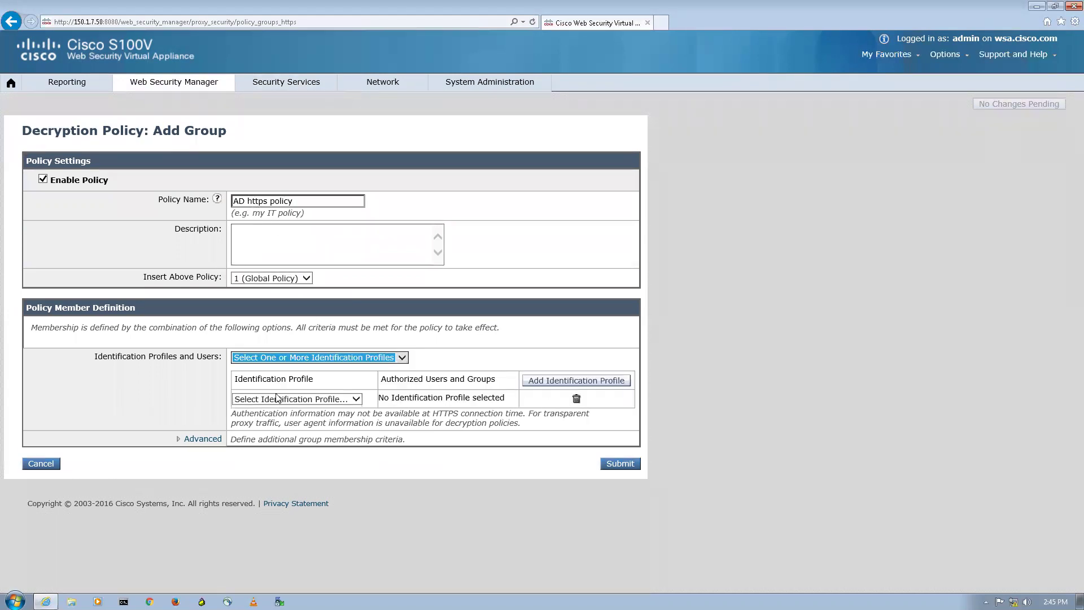
pyautogui.click(279, 400)
pyautogui.click(358, 409)
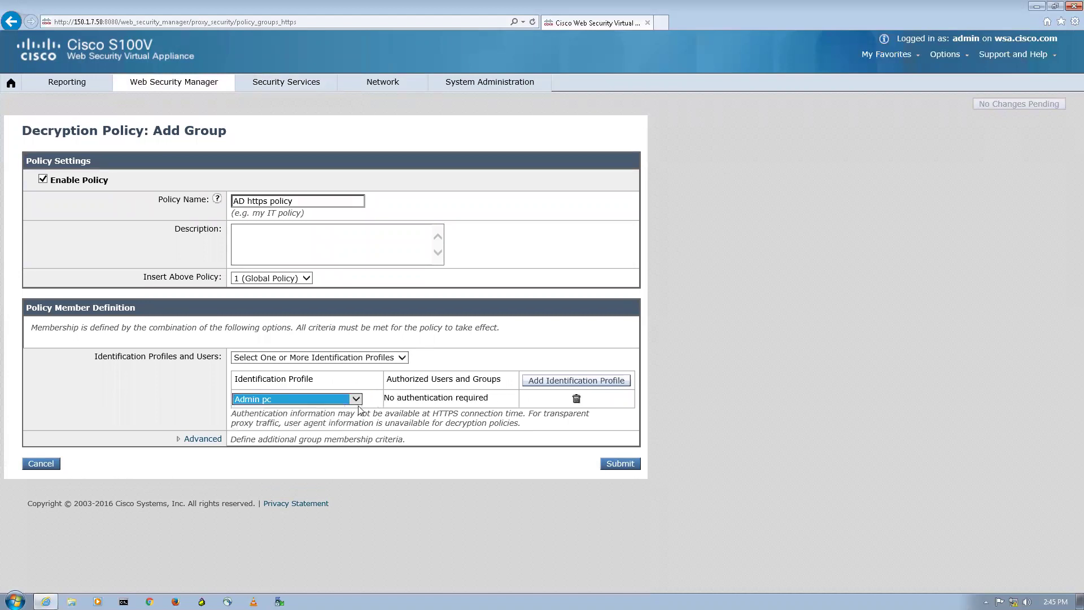
pyautogui.click(273, 278)
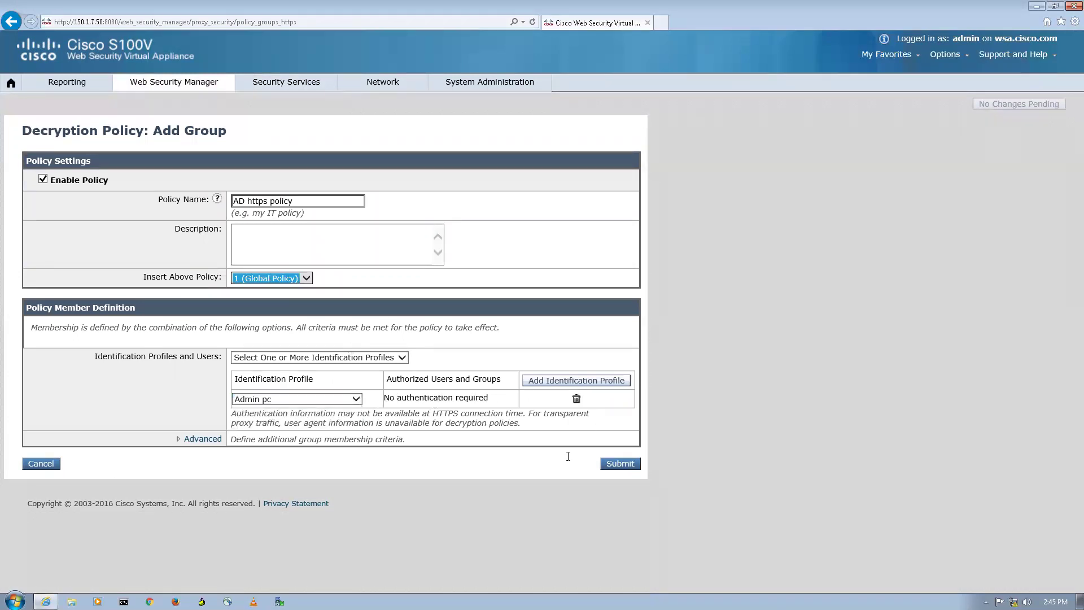
pyautogui.click(613, 472)
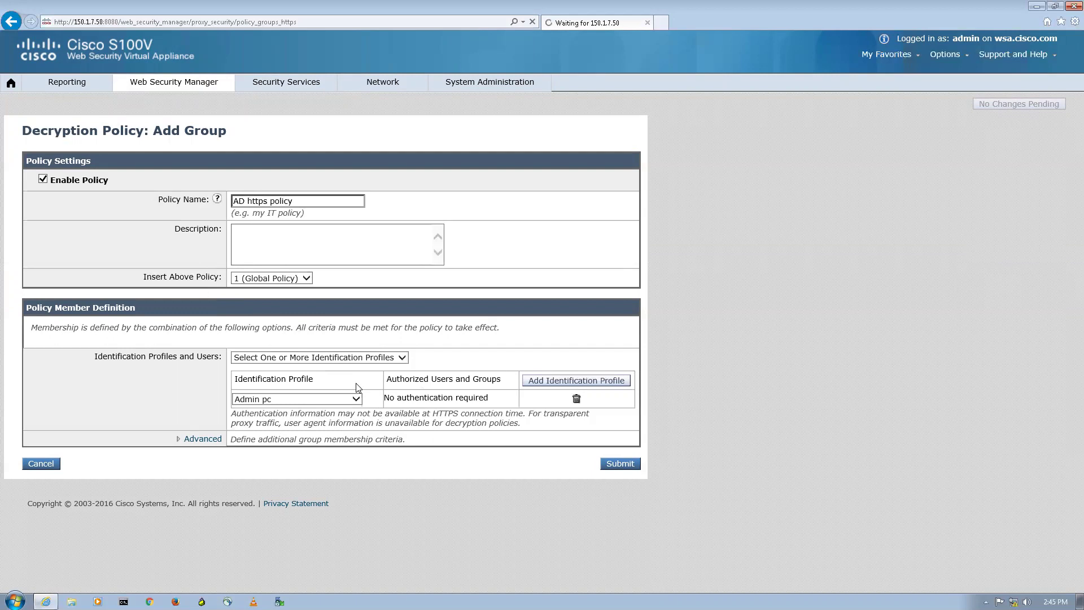
pyautogui.click(58, 205)
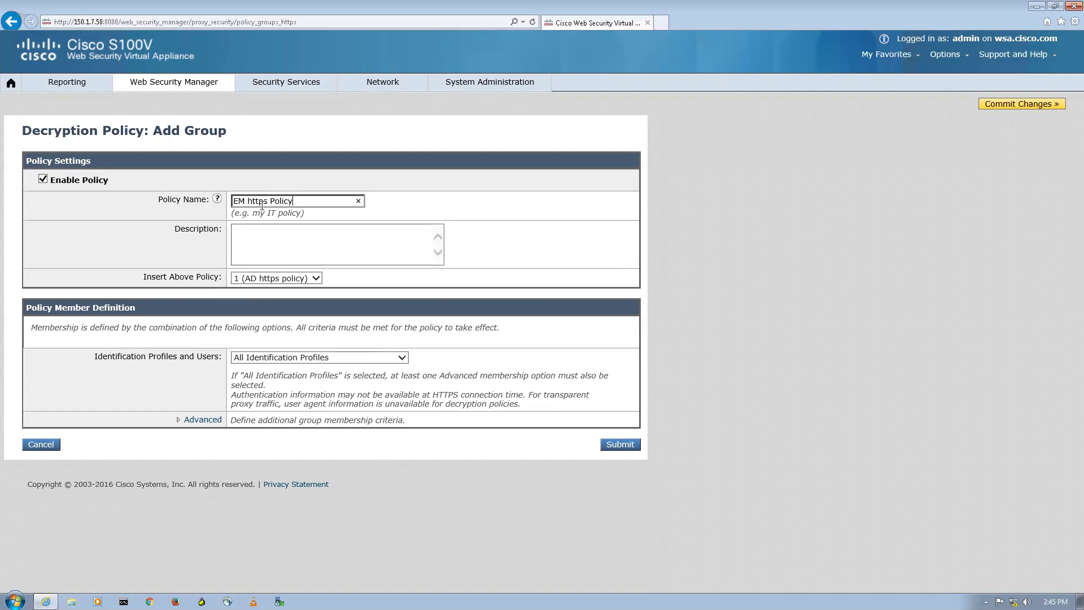
# Step: Assign EM https Policy to the Employee pc identification profile, submit it and commit
pyautogui.press('Tab')
pyautogui.press('Tab')
pyautogui.press('Tab')
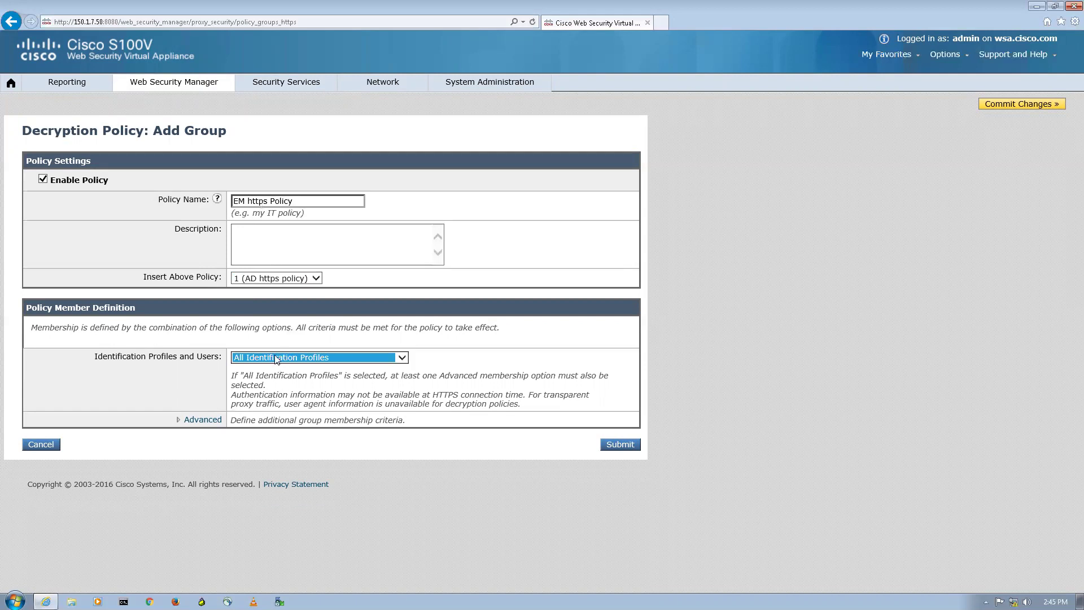
pyautogui.click(277, 359)
pyautogui.click(270, 368)
pyautogui.click(264, 400)
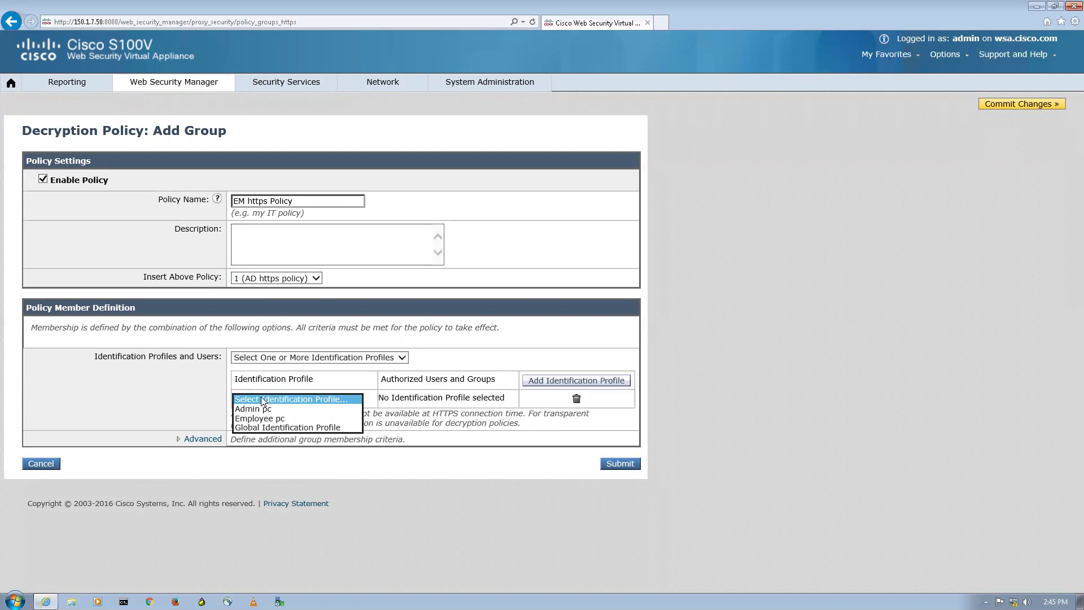
pyautogui.click(286, 419)
pyautogui.click(611, 464)
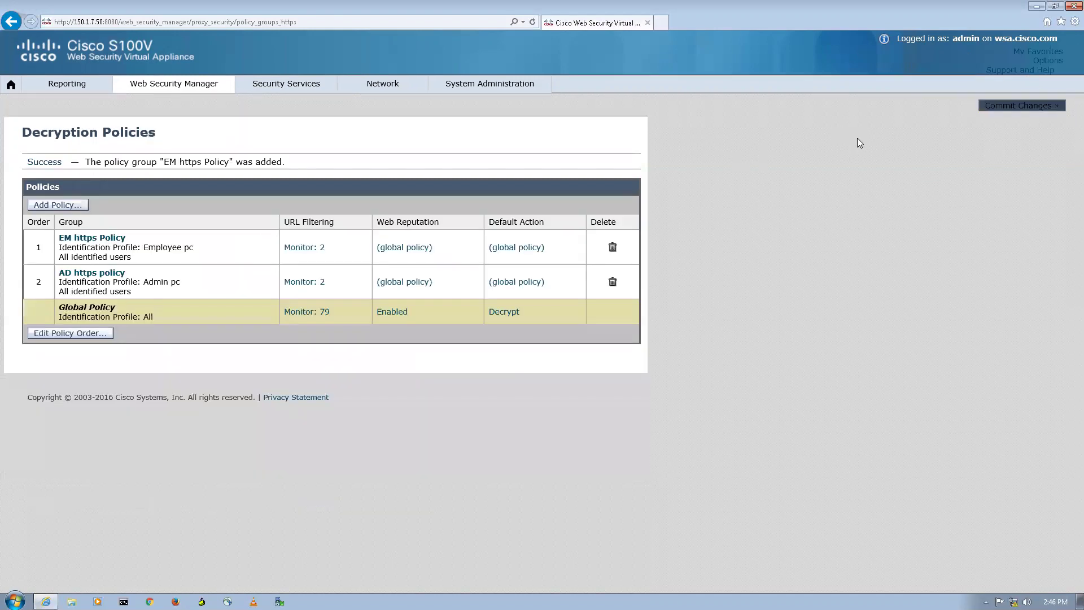
pyautogui.click(1028, 109)
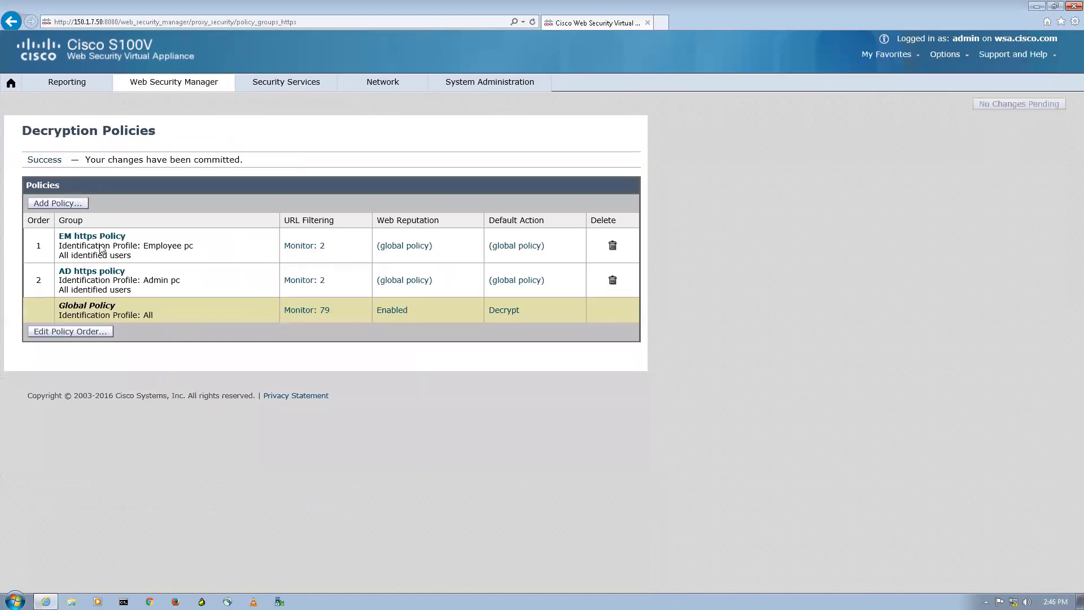
# Step: Set EM https Policy URL filtering to decrypt AMAZON and drop Shopping
pyautogui.click(306, 247)
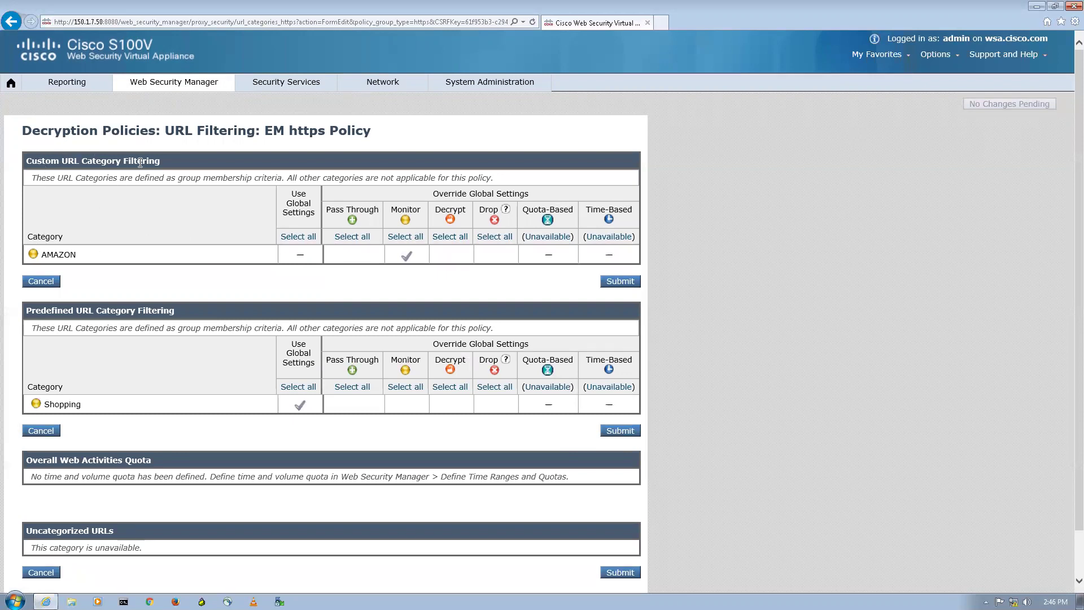
pyautogui.doubleClick(50, 255)
pyautogui.click(105, 256)
pyautogui.click(461, 259)
pyautogui.click(495, 406)
pyautogui.click(629, 433)
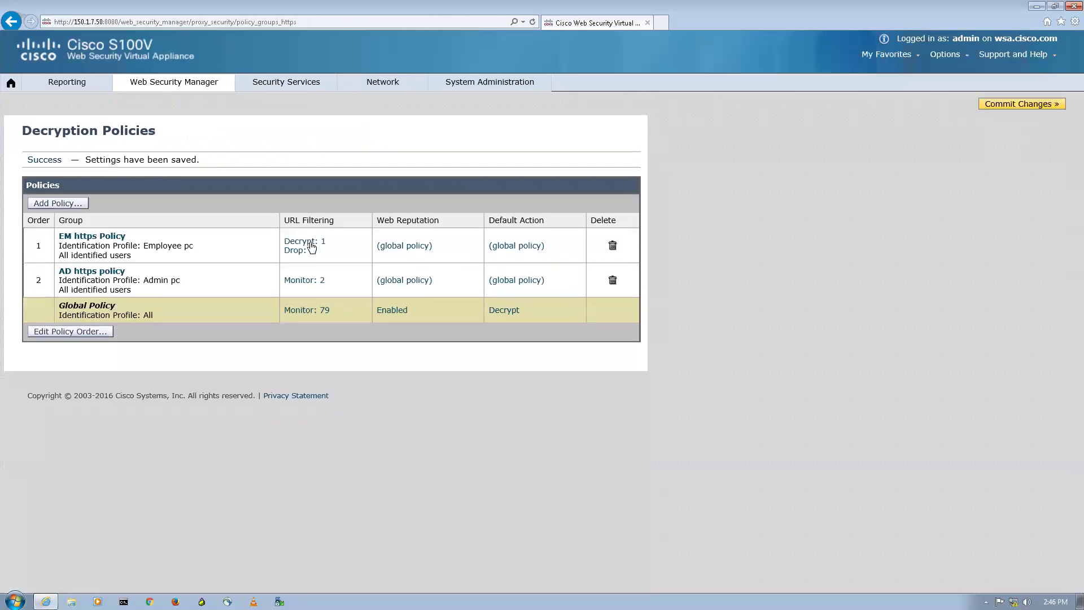
# Step: Set AD https policy URL filtering to decrypt FB and drop Social Networking, then commit
pyautogui.click(300, 281)
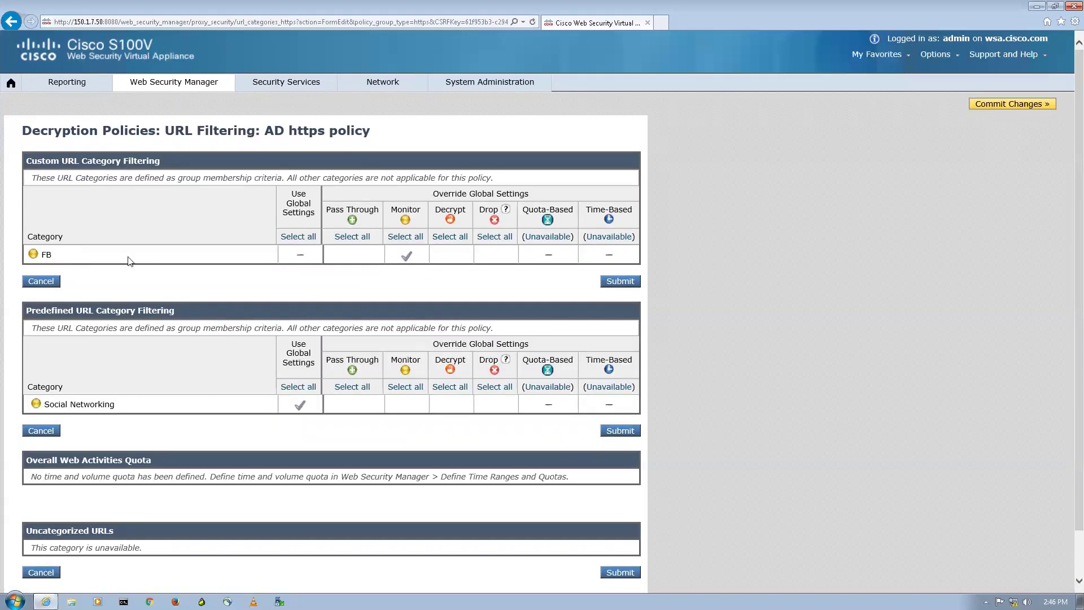
pyautogui.click(453, 253)
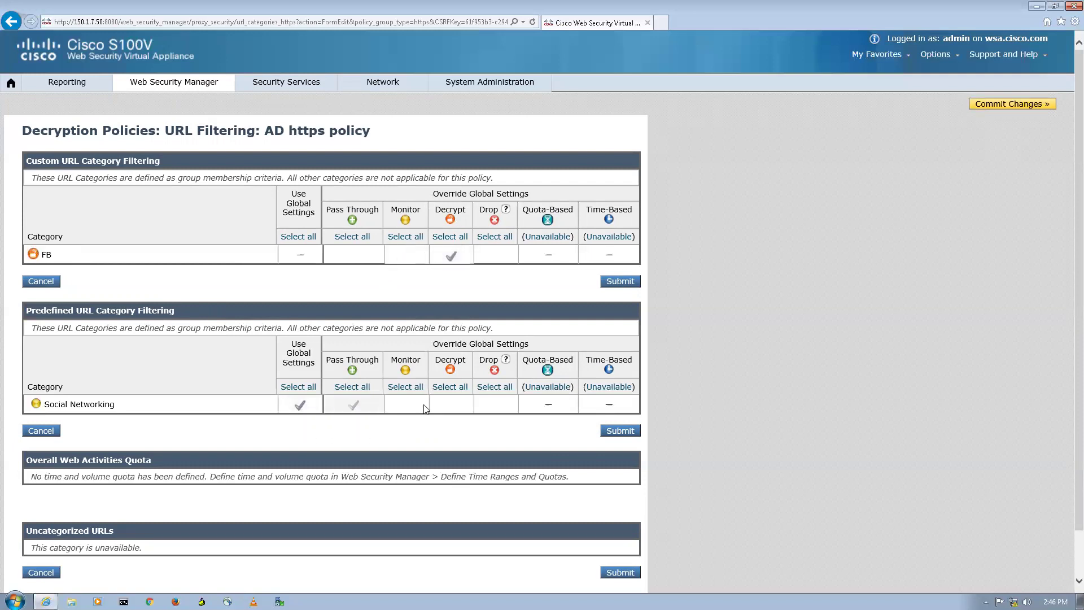
pyautogui.click(497, 403)
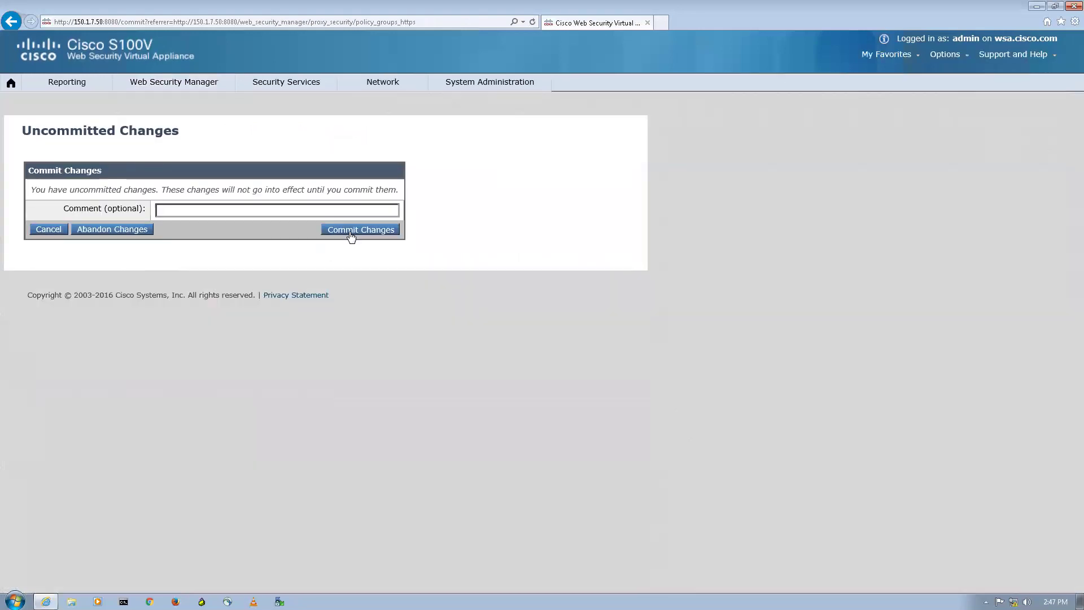
pyautogui.click(352, 232)
pyautogui.moveTo(175, 84)
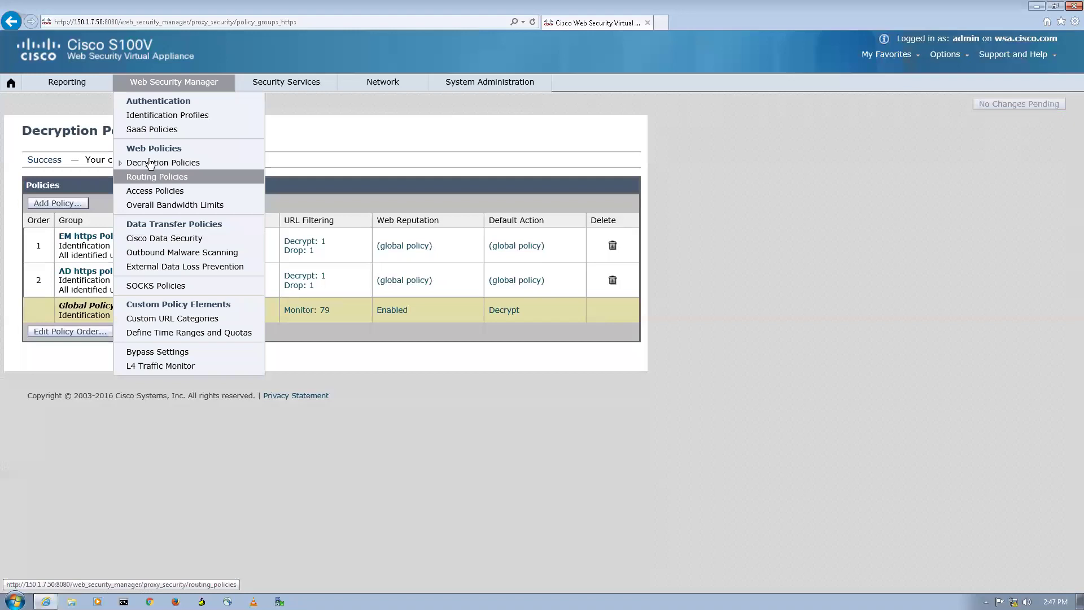
# Step: Review the Employee policy's HTTP URL filtering under Access Policies, then return to the list
pyautogui.click(161, 193)
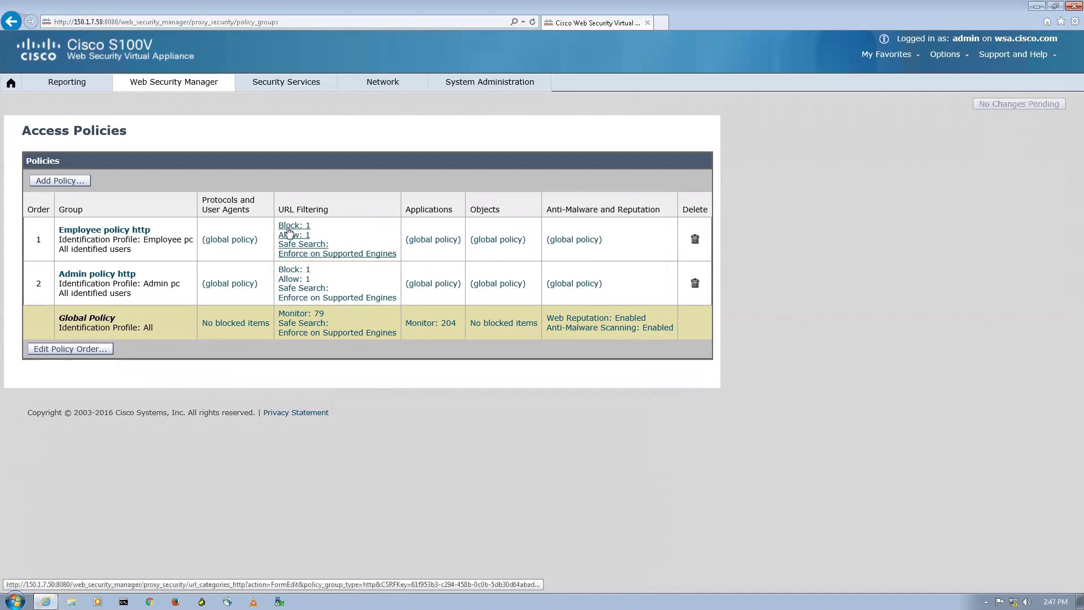
pyautogui.click(290, 232)
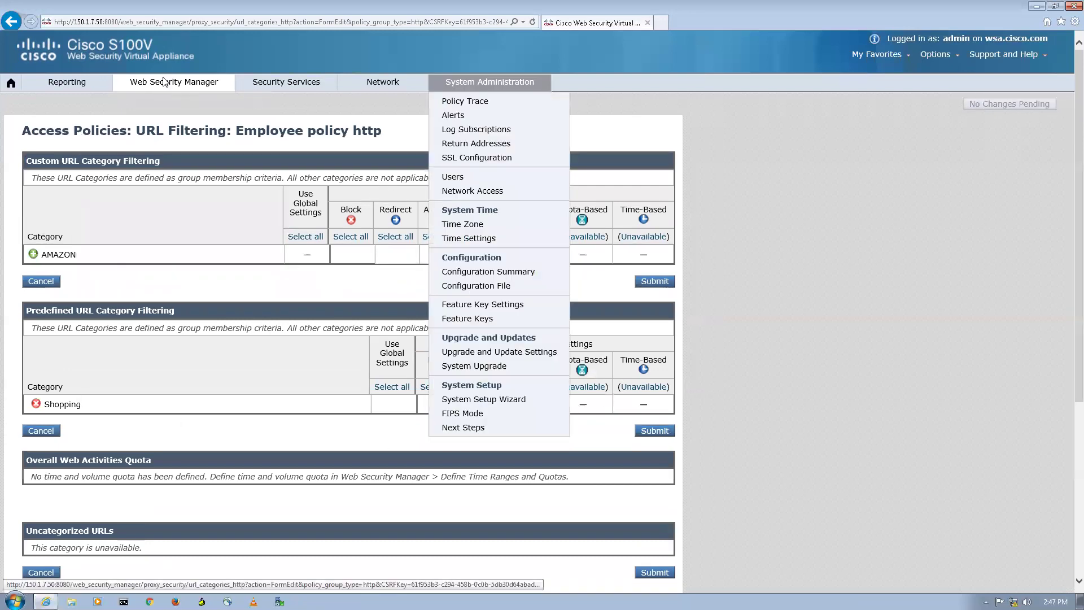
pyautogui.click(17, 27)
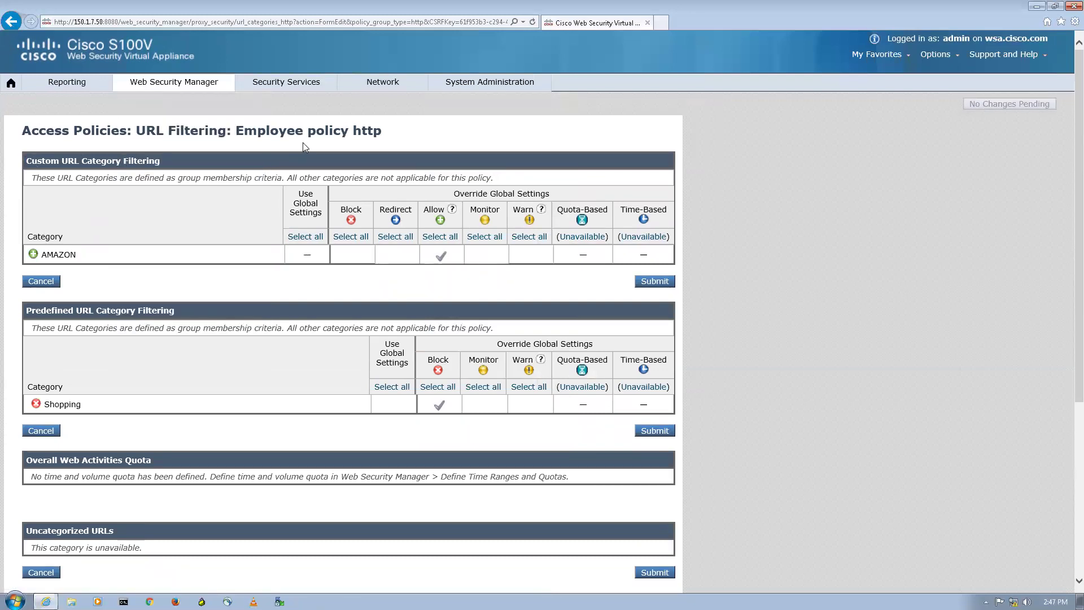
pyautogui.hotkey('alt', 'Left')
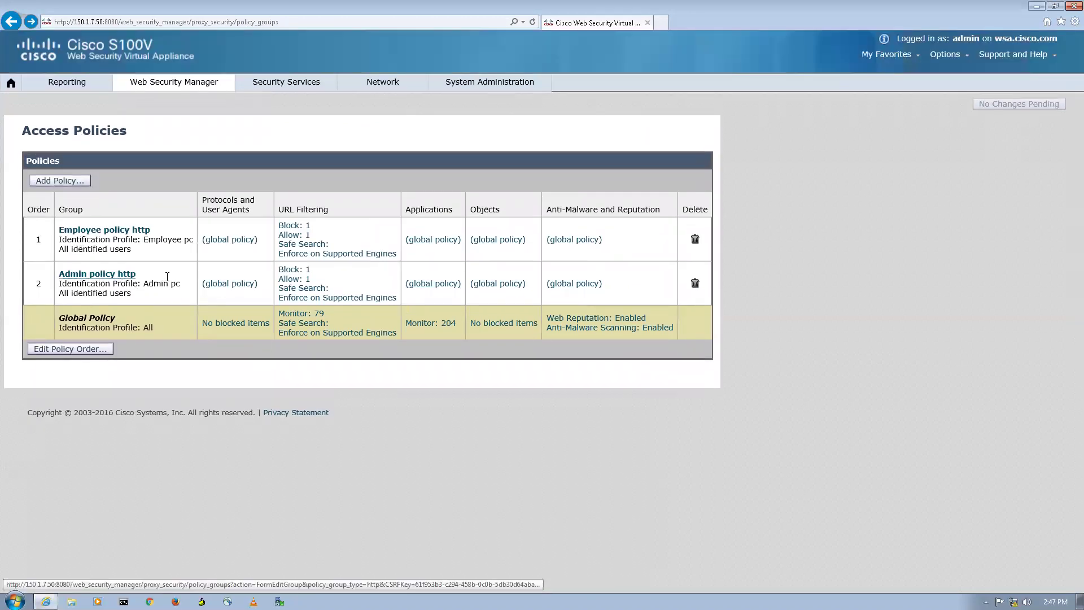
# Step: Review the Admin policy's HTTP URL filtering unchanged, then minimize Internet Explorer
pyautogui.click(286, 281)
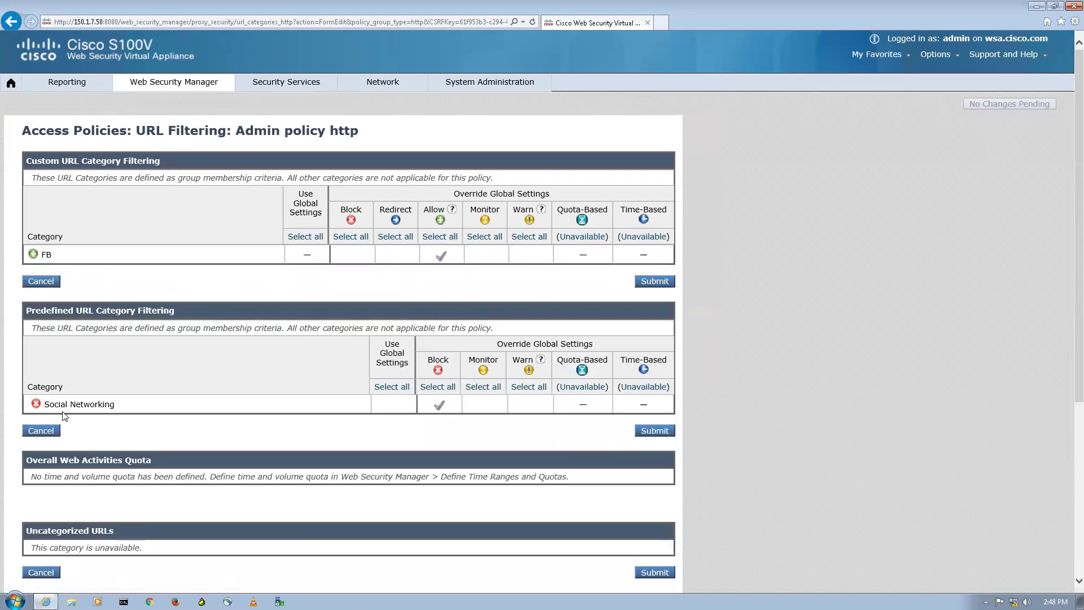
pyautogui.moveTo(92, 404); pyautogui.dragTo(43, 404)
pyautogui.click(193, 81)
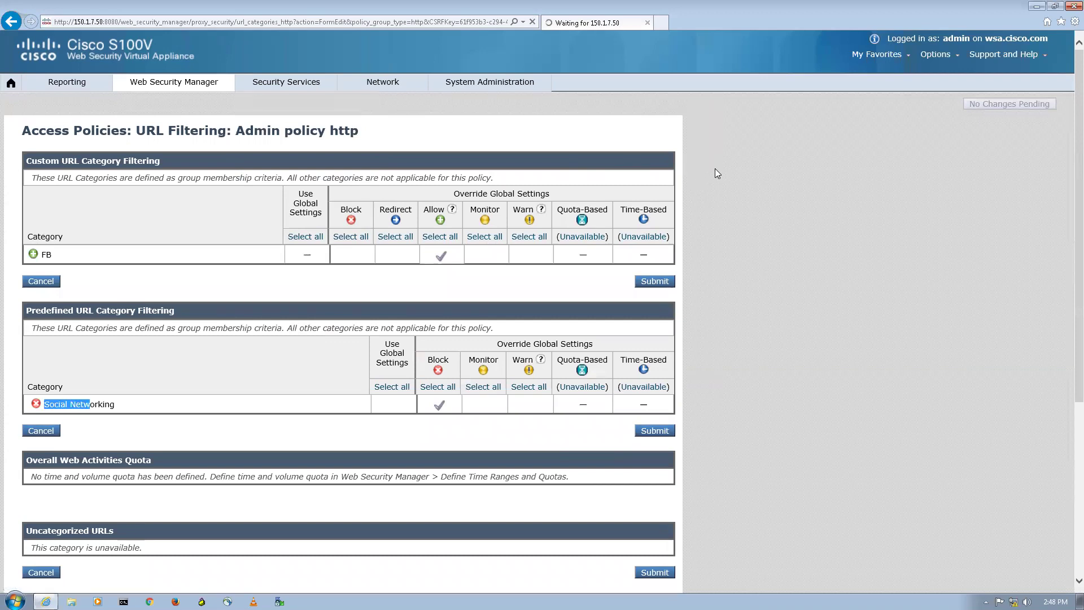
pyautogui.click(1038, 5)
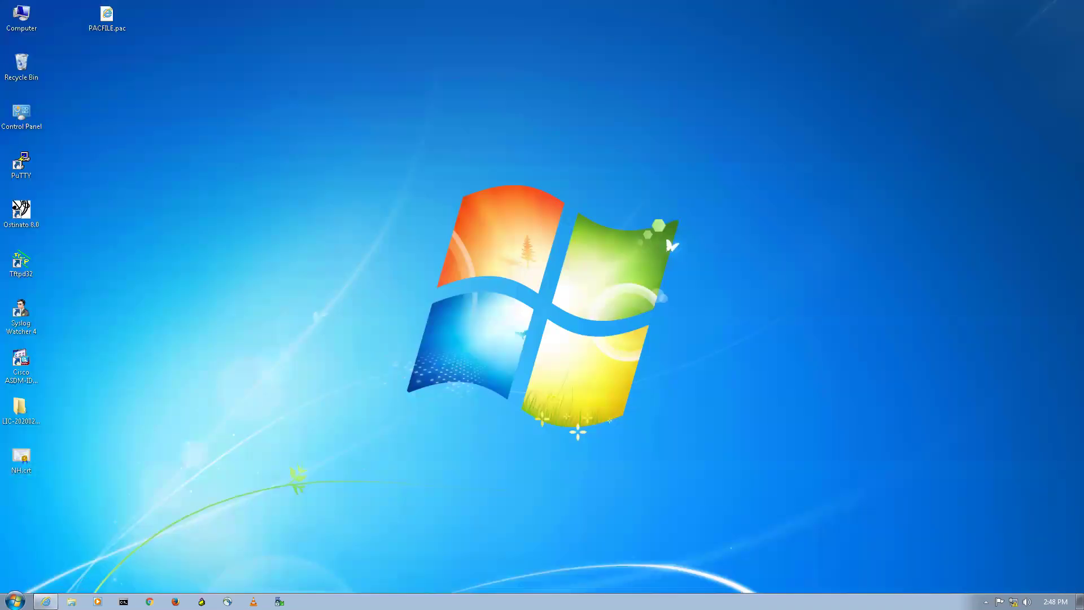
# Step: Restore Internet Explorer and show Trusted Root Certification Authorities in Internet Options' certificate manager
pyautogui.click(46, 602)
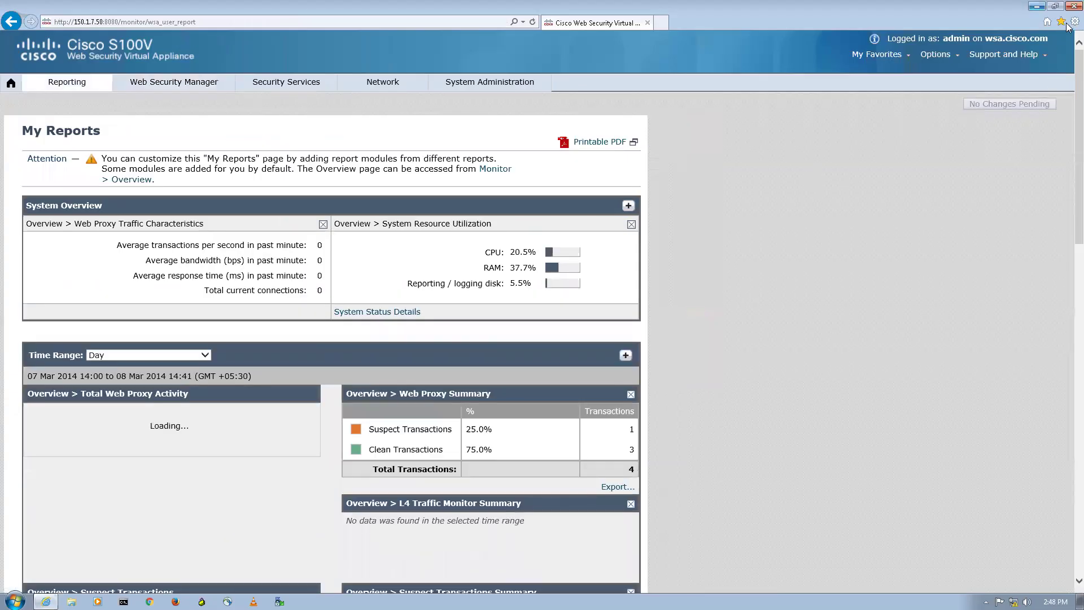
pyautogui.click(1074, 22)
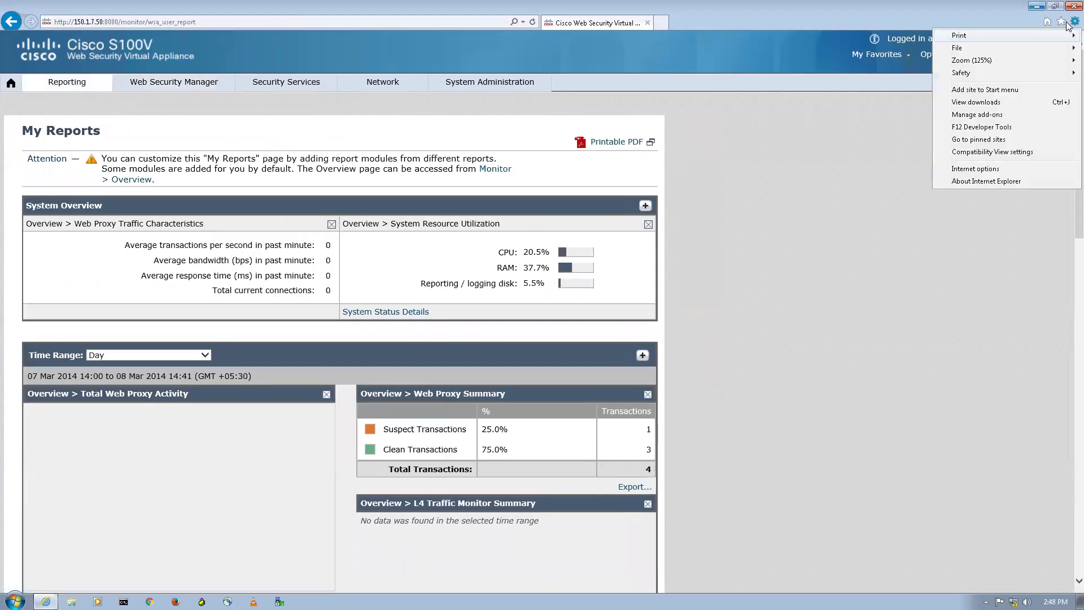
pyautogui.click(994, 174)
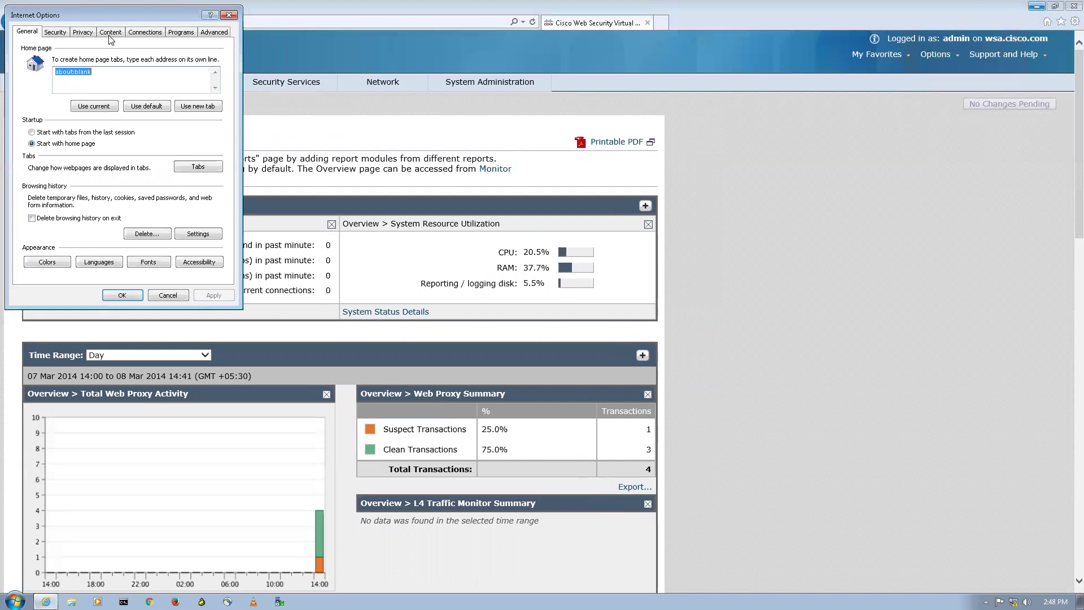
pyautogui.click(107, 34)
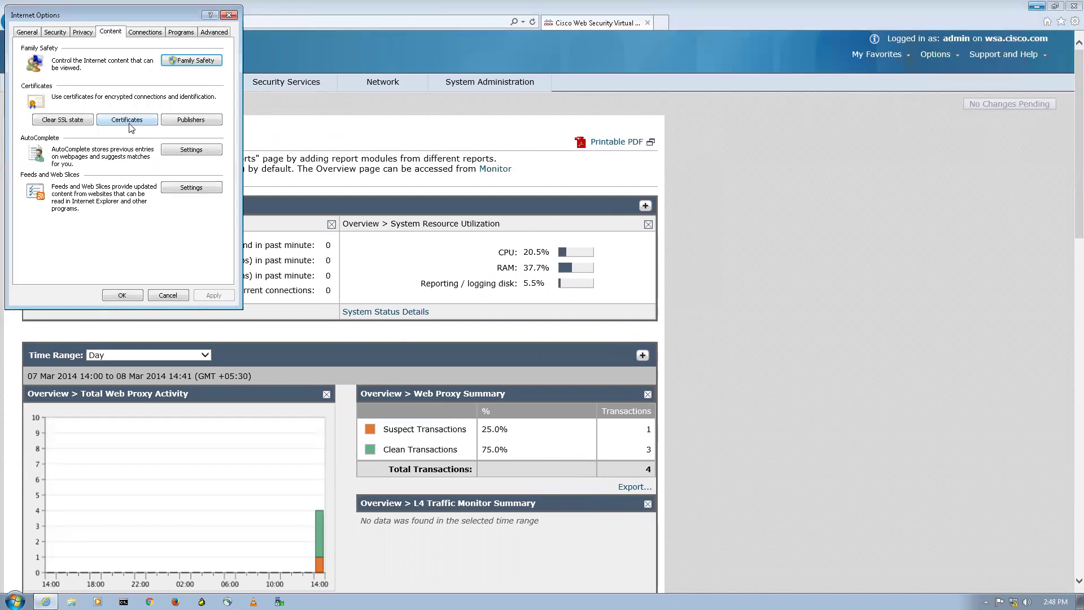
pyautogui.click(130, 121)
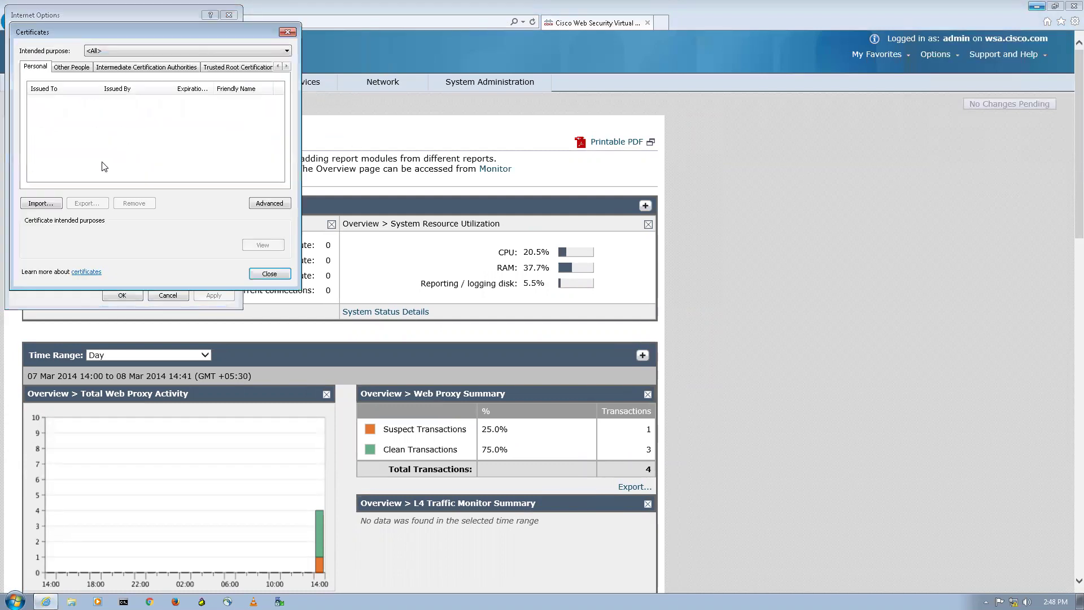
pyautogui.click(215, 67)
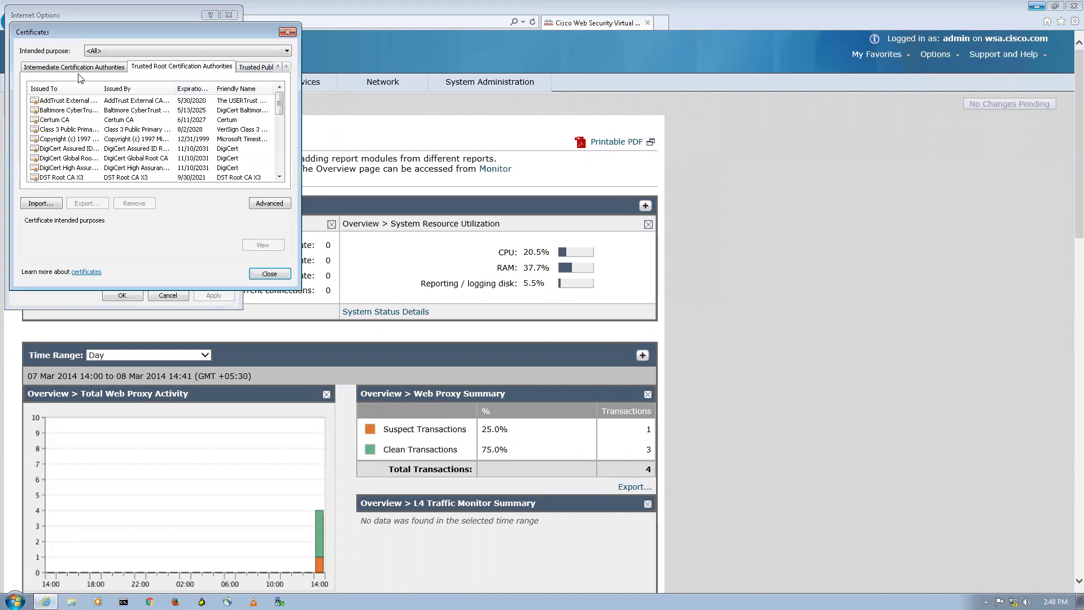
# Step: Import NH.crt into the trusted root store, accepting the security warning and success message
pyautogui.click(42, 203)
pyautogui.click(226, 278)
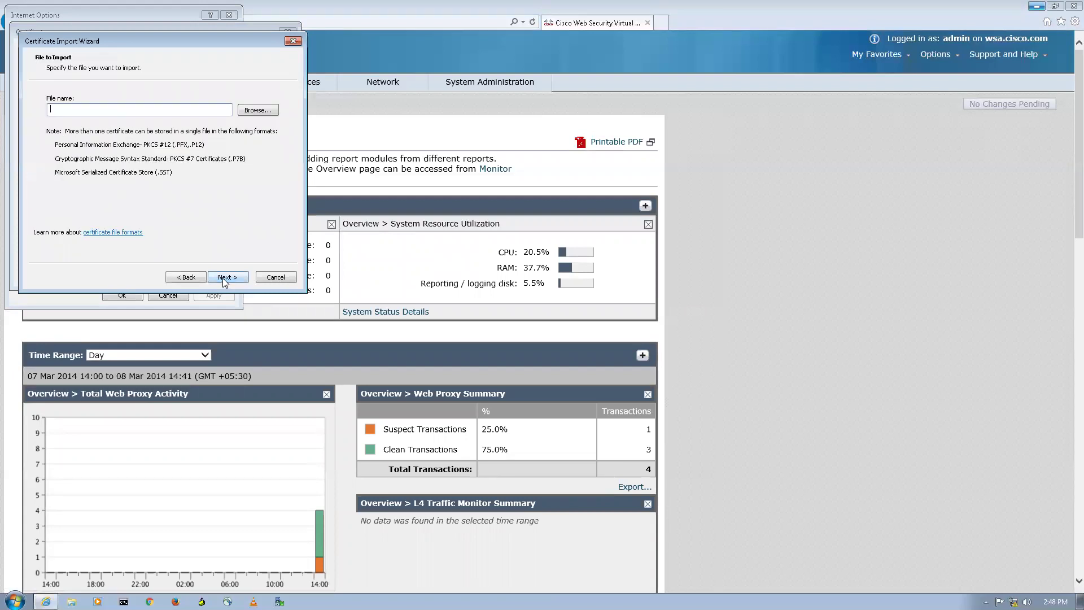
pyautogui.click(257, 113)
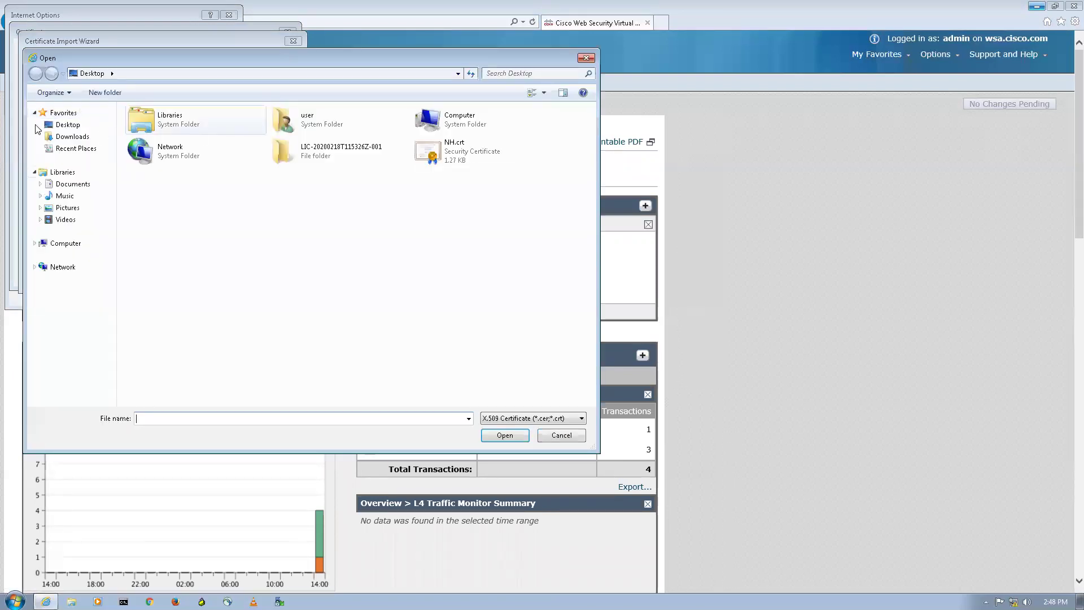
pyautogui.click(471, 159)
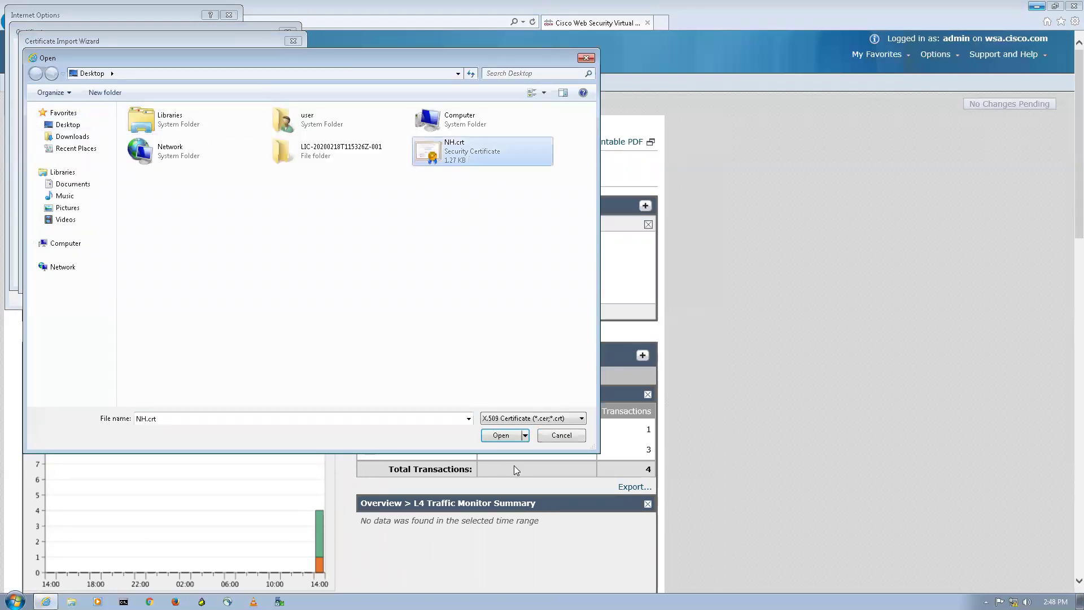
pyautogui.click(501, 435)
pyautogui.click(226, 277)
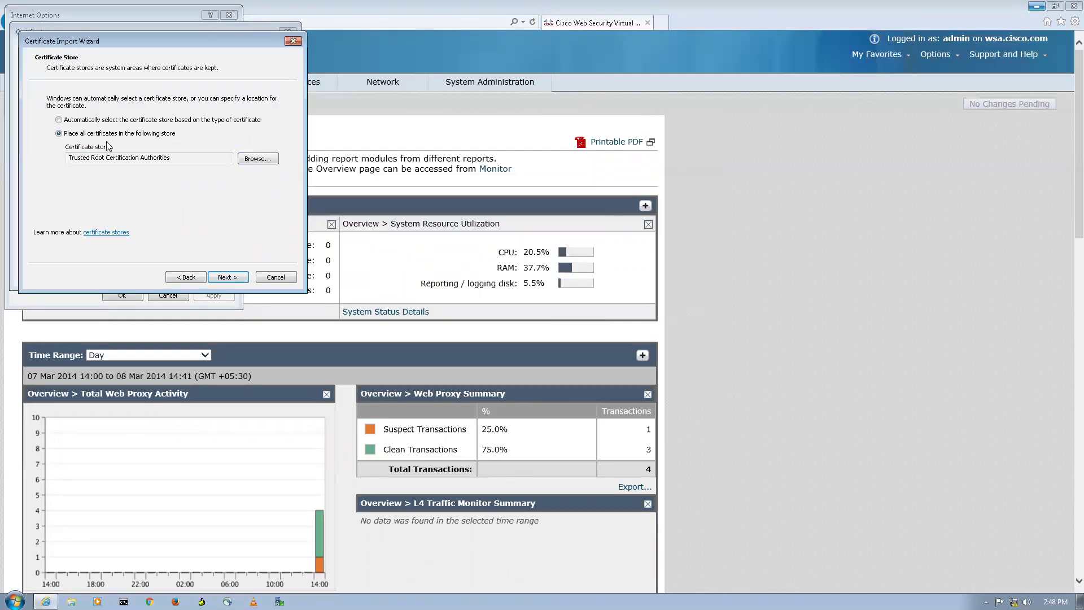
pyautogui.click(226, 277)
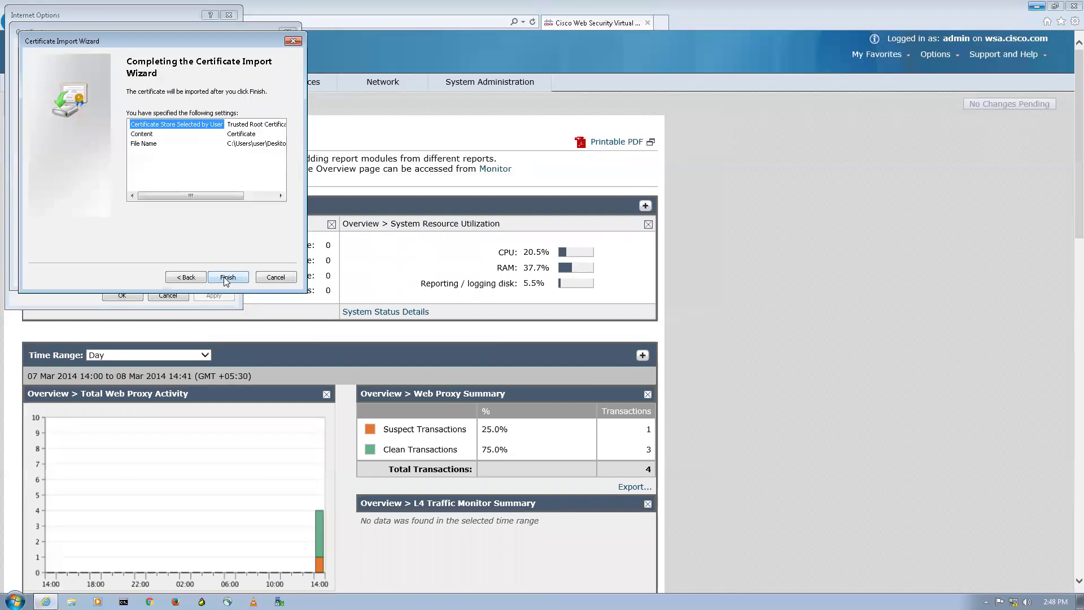
pyautogui.click(226, 278)
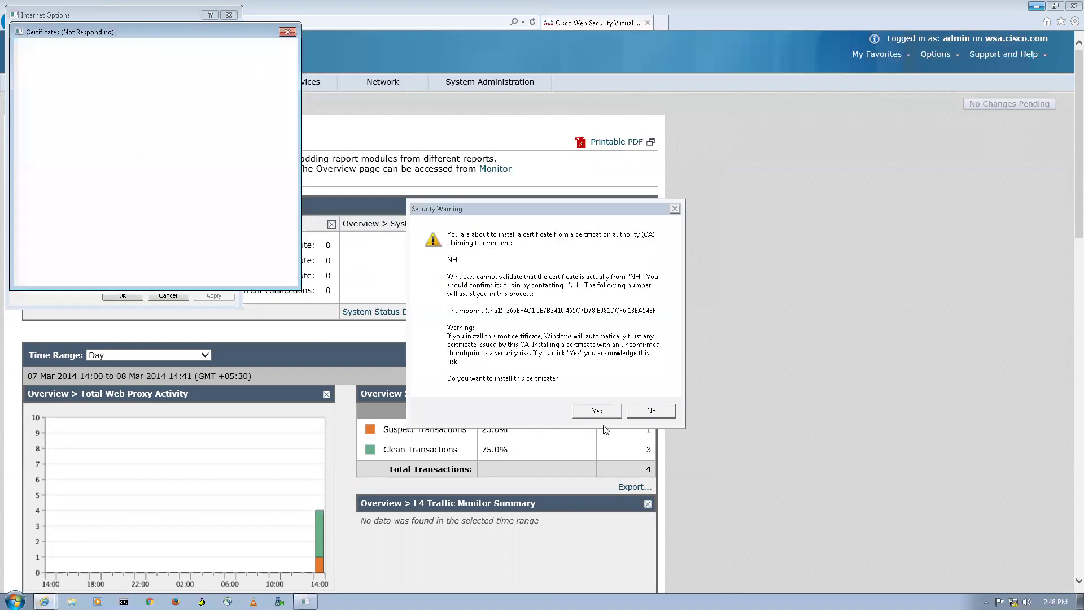
pyautogui.click(598, 411)
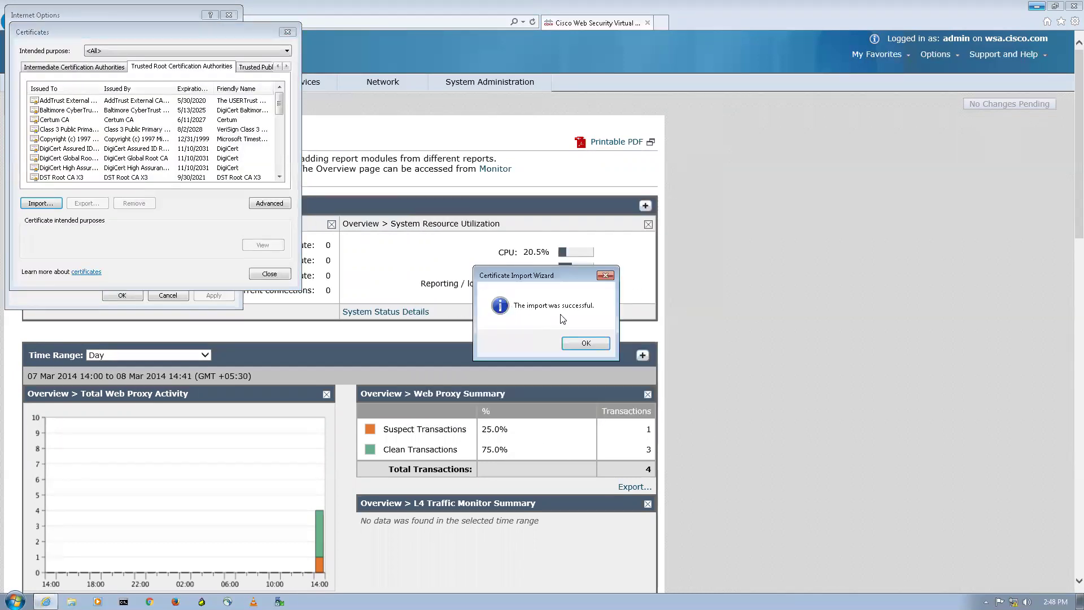
pyautogui.click(587, 344)
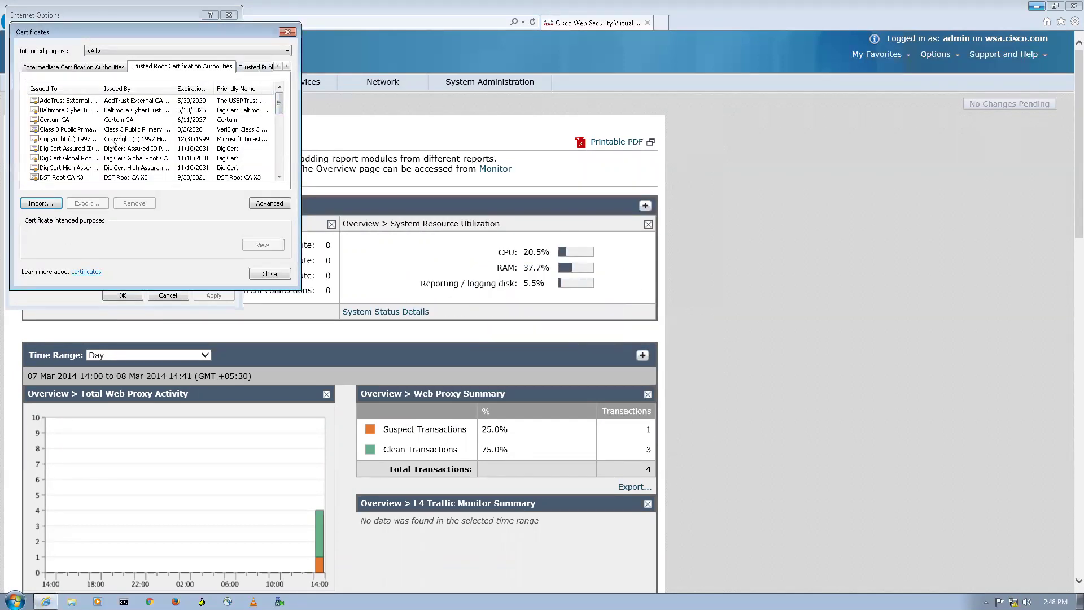
# Step: Inspect the NH certificate's details, then close the certificate and Internet Options dialogs
pyautogui.scroll(-8, 112, 143)
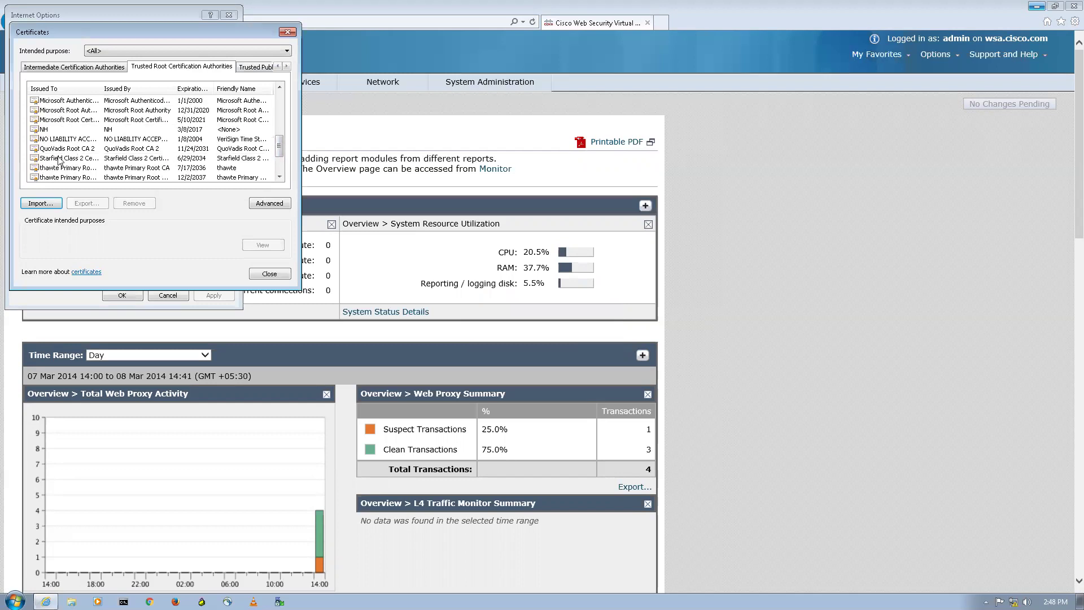
pyautogui.click(57, 130)
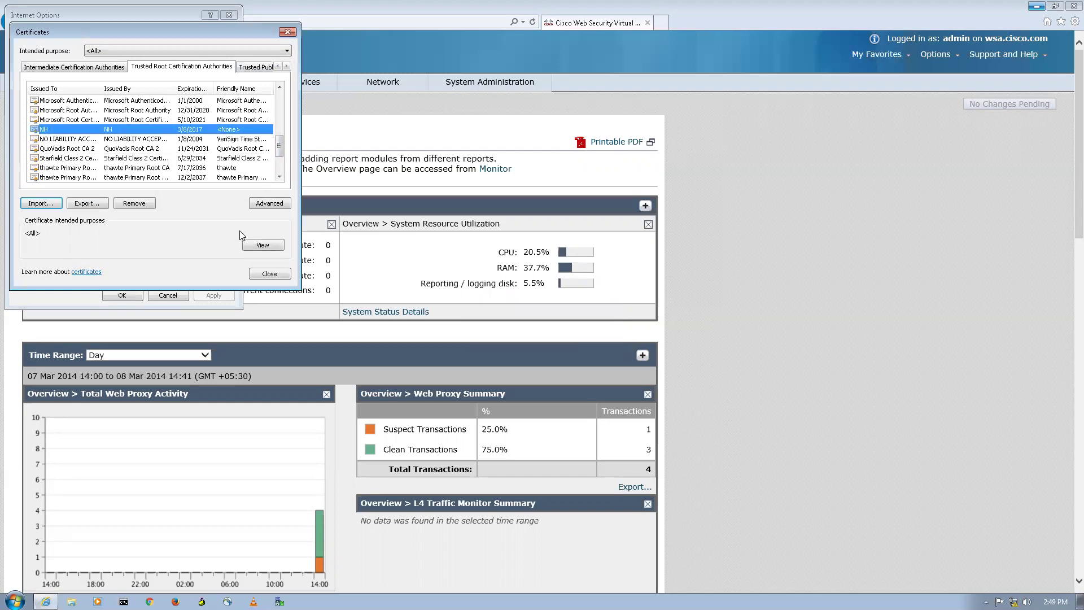
pyautogui.click(262, 245)
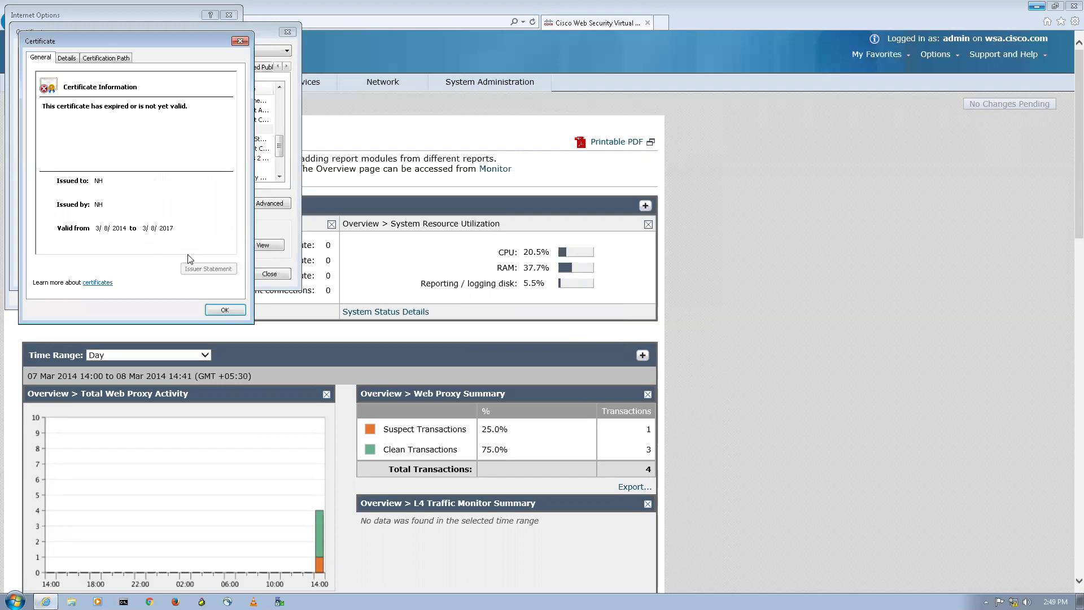
pyautogui.click(225, 309)
pyautogui.click(270, 273)
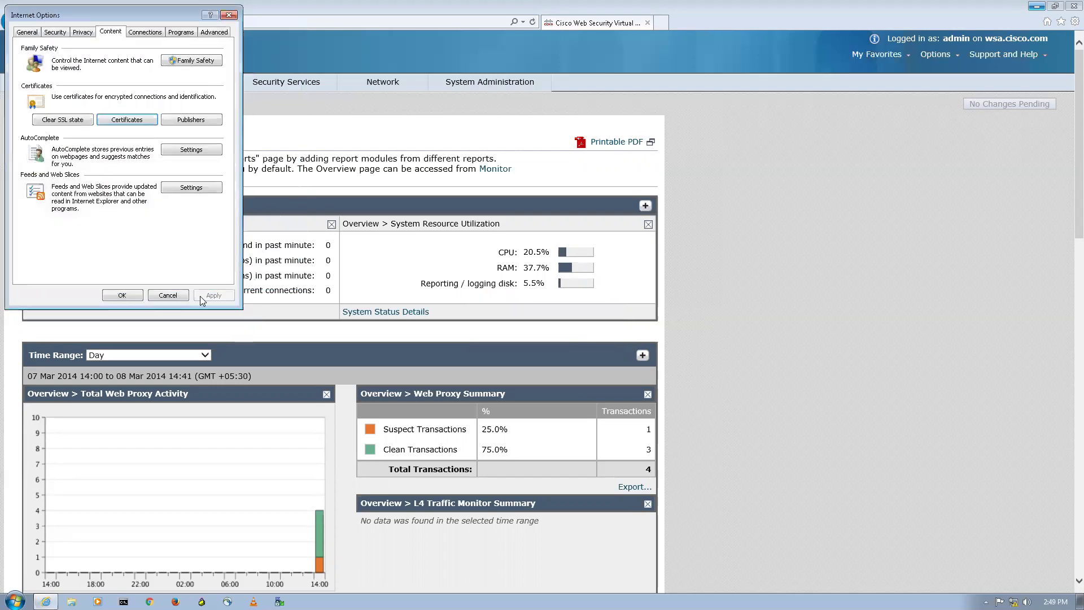
pyautogui.click(135, 296)
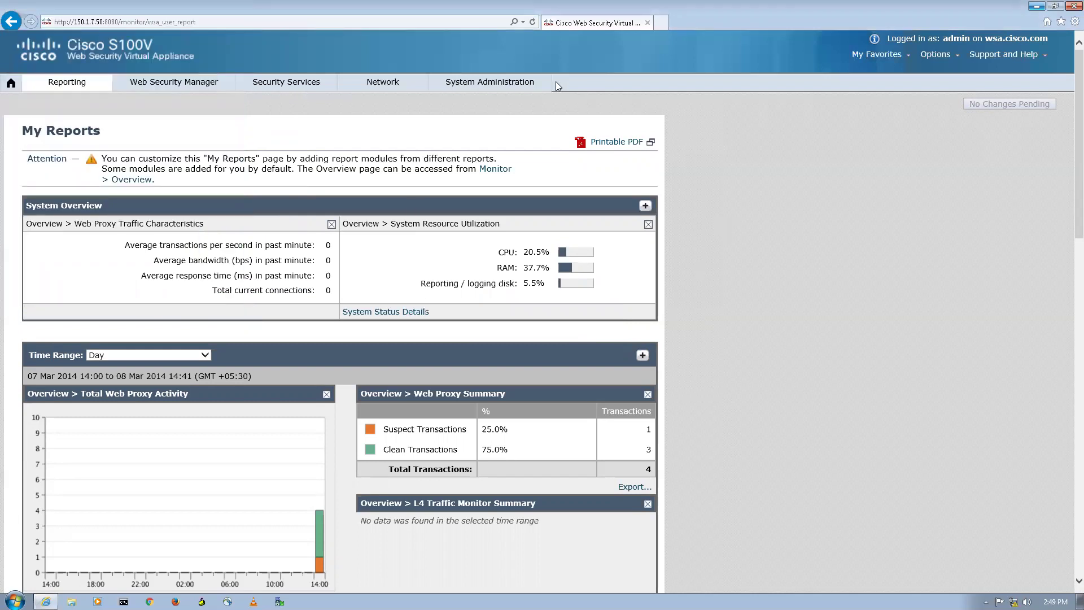
pyautogui.hotkey('ctrl', 't')
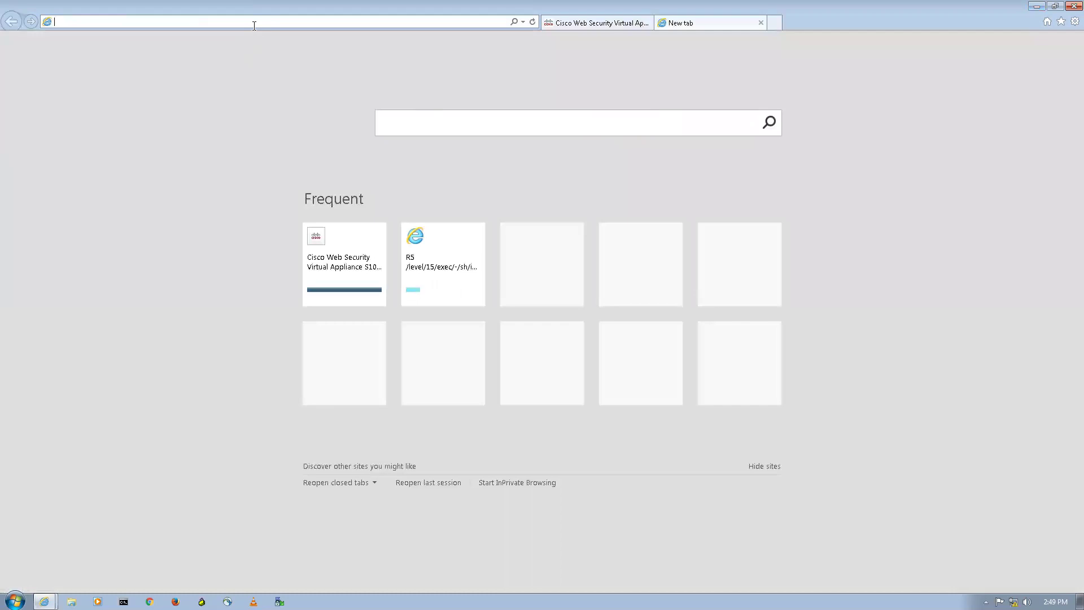
pyautogui.write('http')
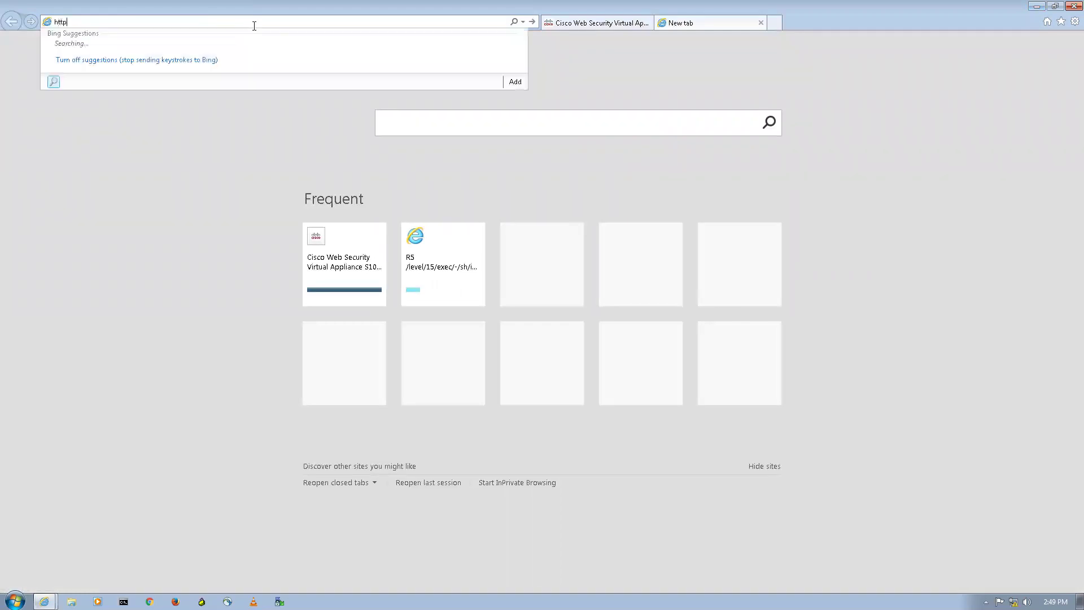
pyautogui.write('s://')
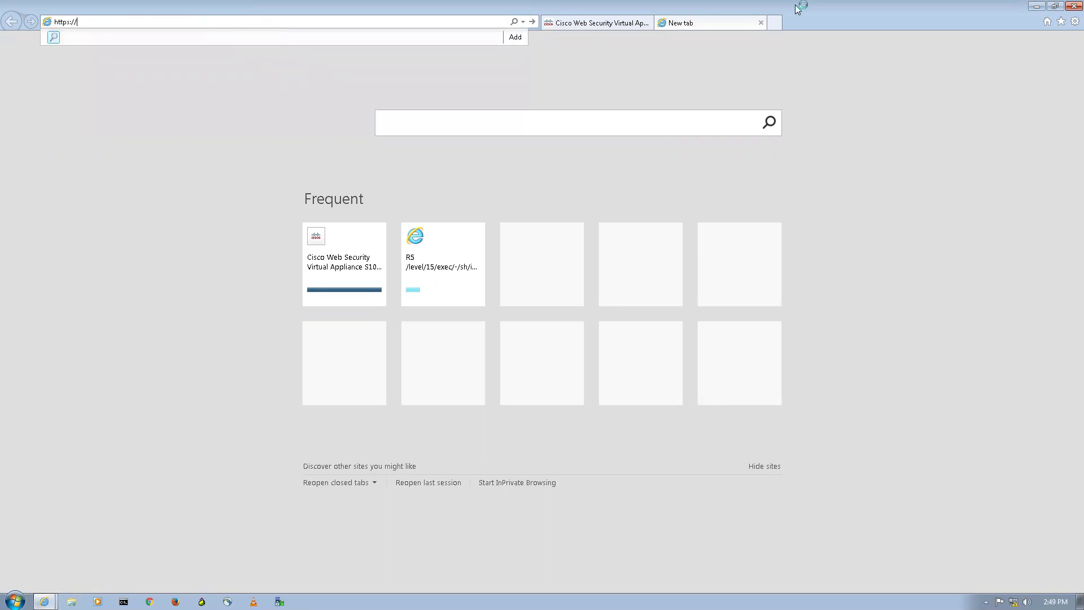
pyautogui.write('www')
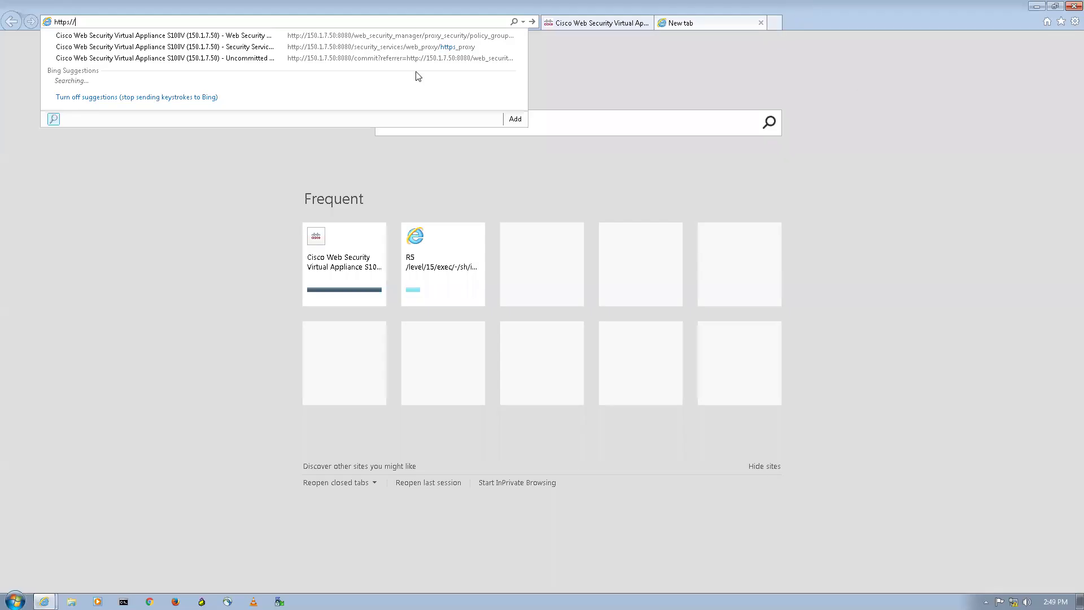
pyautogui.write('.facebook')
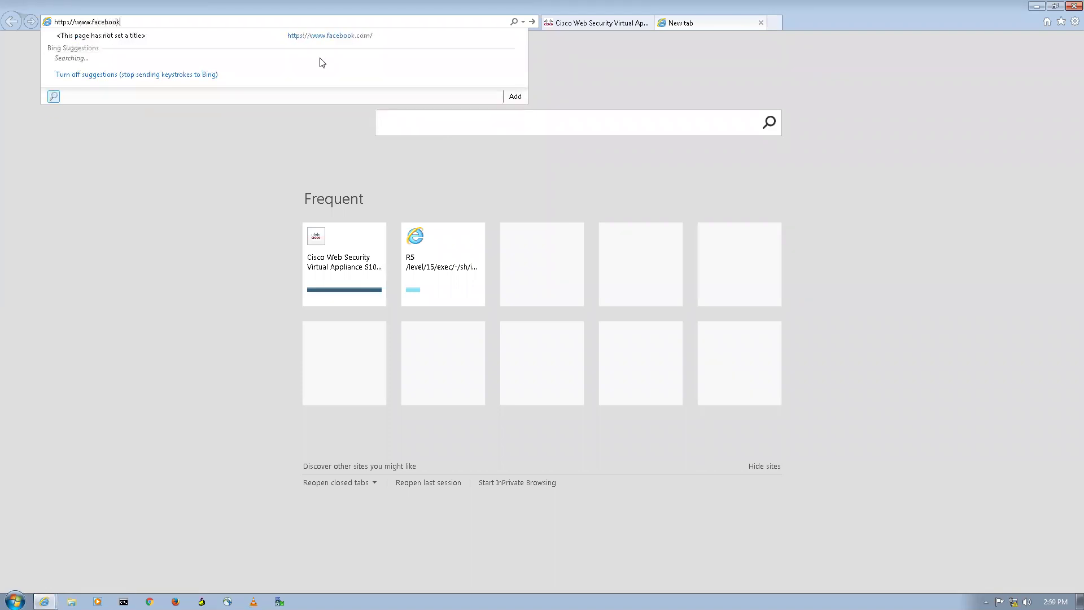
pyautogui.press('BackSpace')
pyautogui.write('k.com')
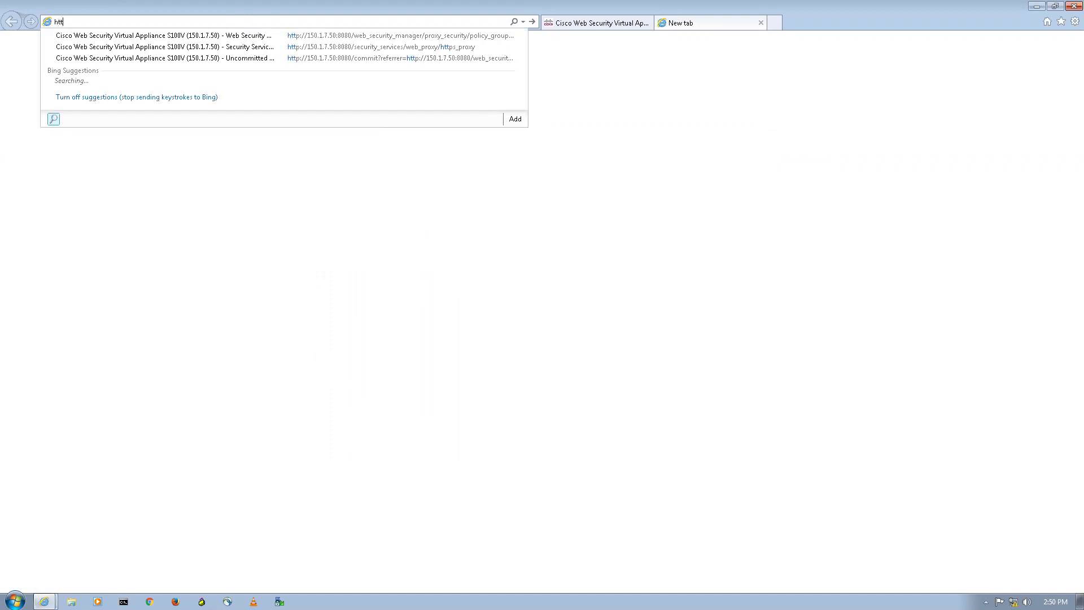
pyautogui.write('ps://www.fac')
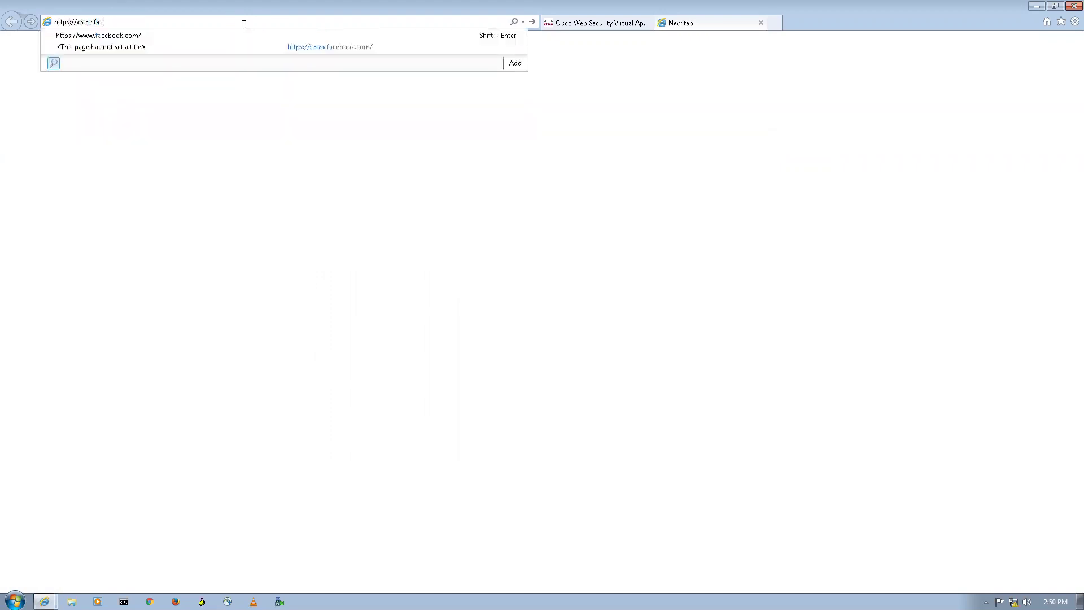
pyautogui.write('eb')
pyautogui.press('BackSpace')
pyautogui.press('BackSpace')
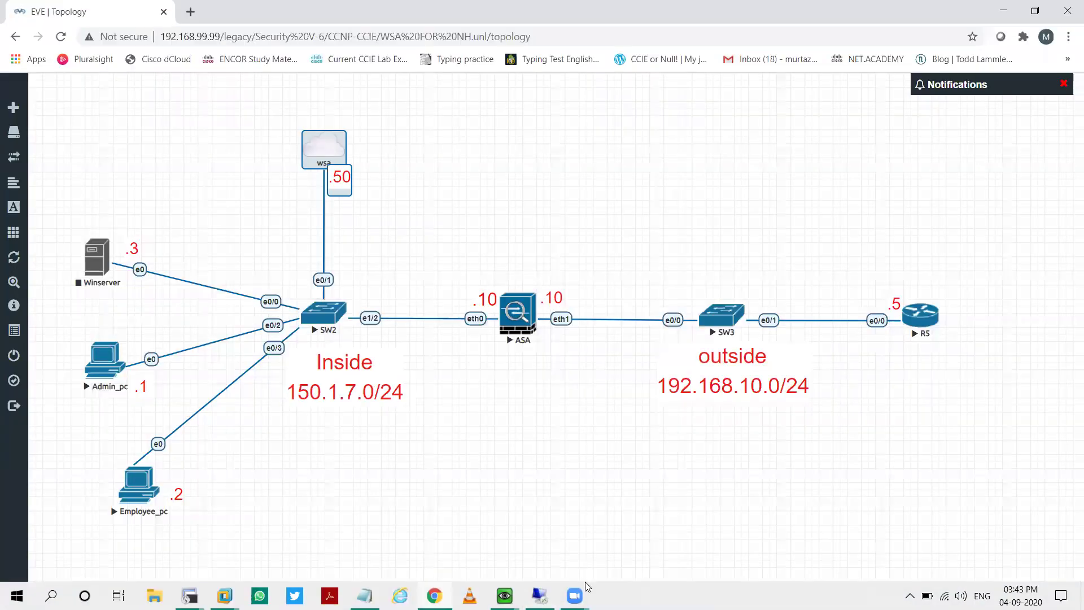
# Step: Launch PuTTY and open an SSH connection to 150.1.7.50
pyautogui.press('super')
pyautogui.write('putty')
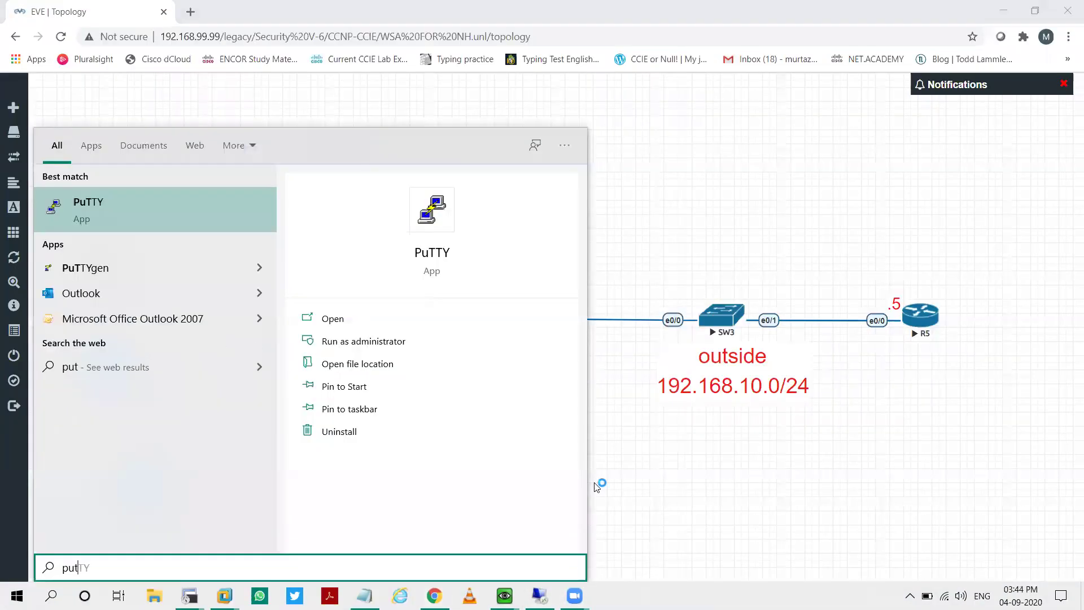
pyautogui.press('Return')
pyautogui.write('150')
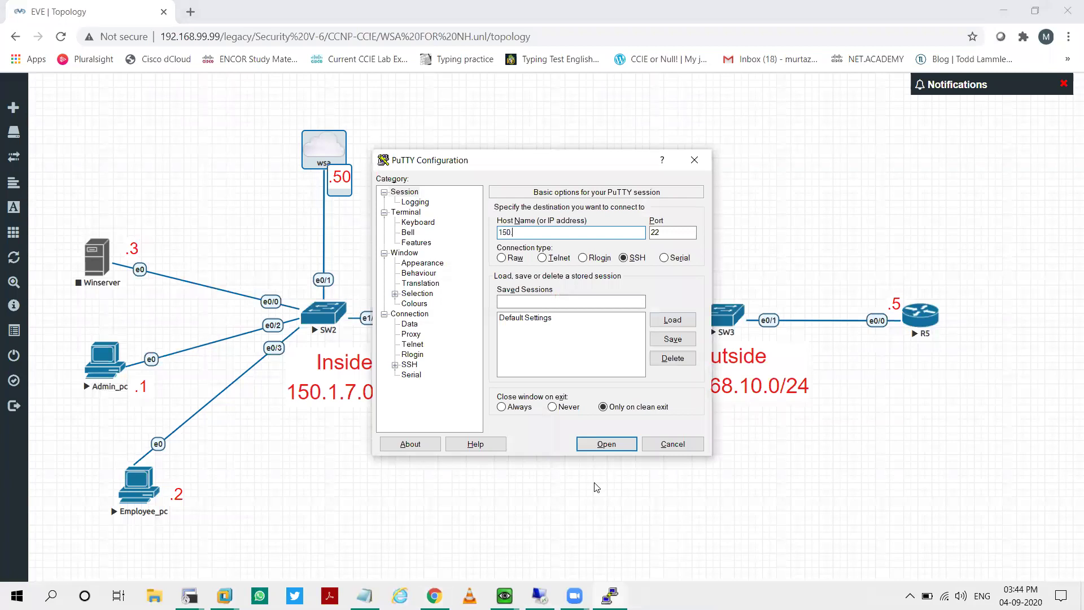
pyautogui.write('.1.7.50')
pyautogui.press('Return')
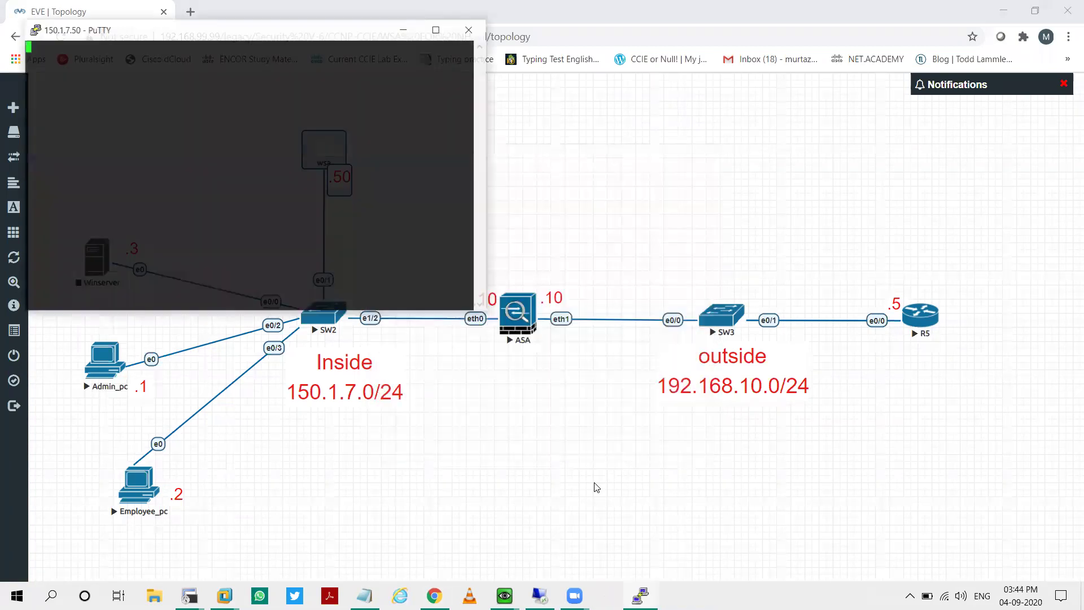
# Step: Log in with the admin username and password, centring the terminal window
pyautogui.write('admin')
pyautogui.press('Return')
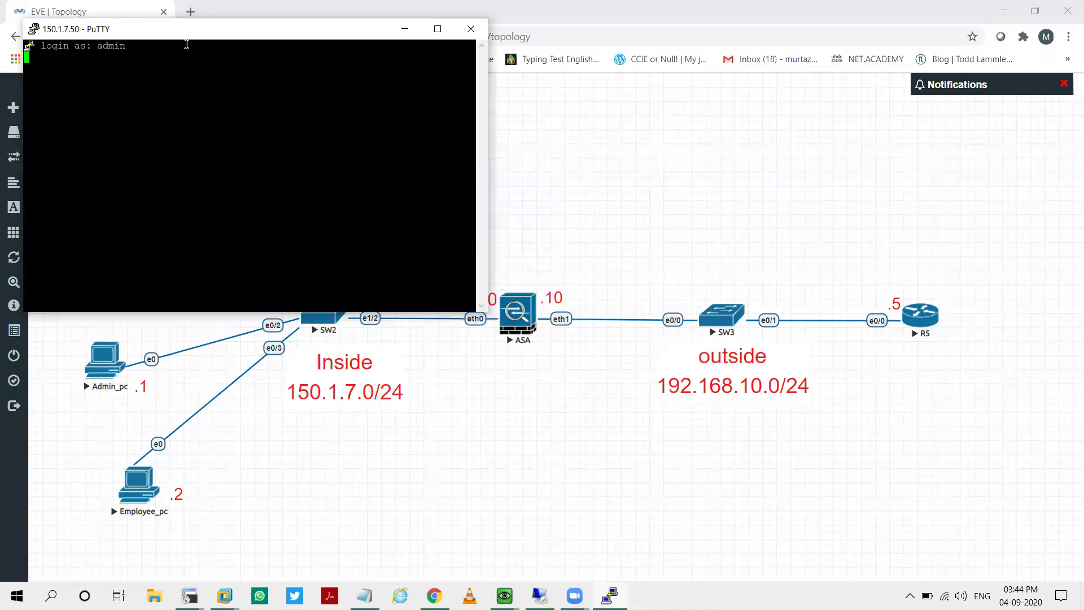
pyautogui.moveTo(197, 30); pyautogui.dragTo(288, 87)
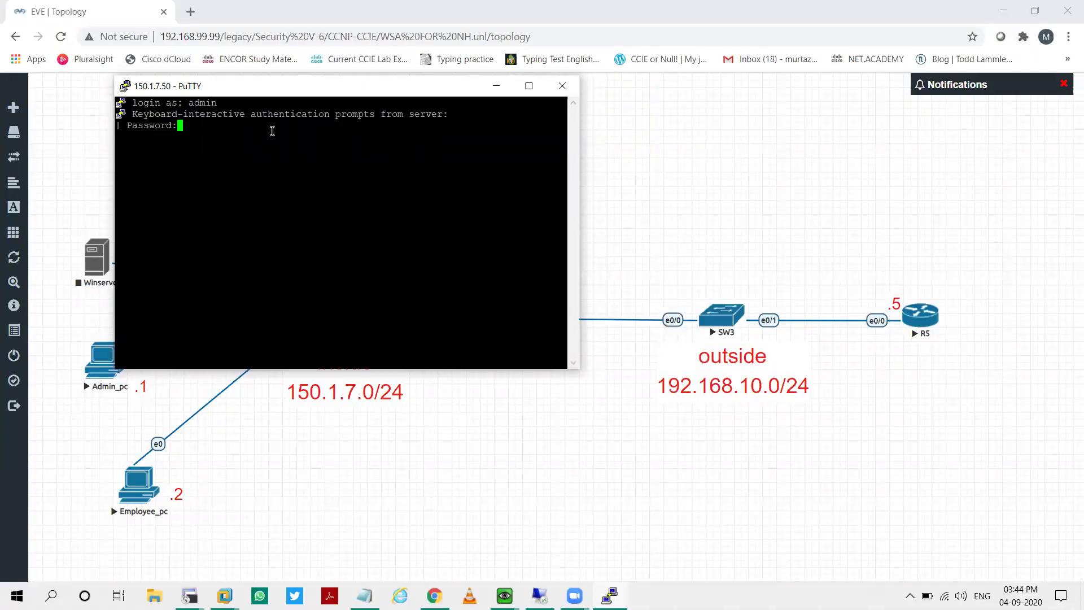
pyautogui.press('Return')
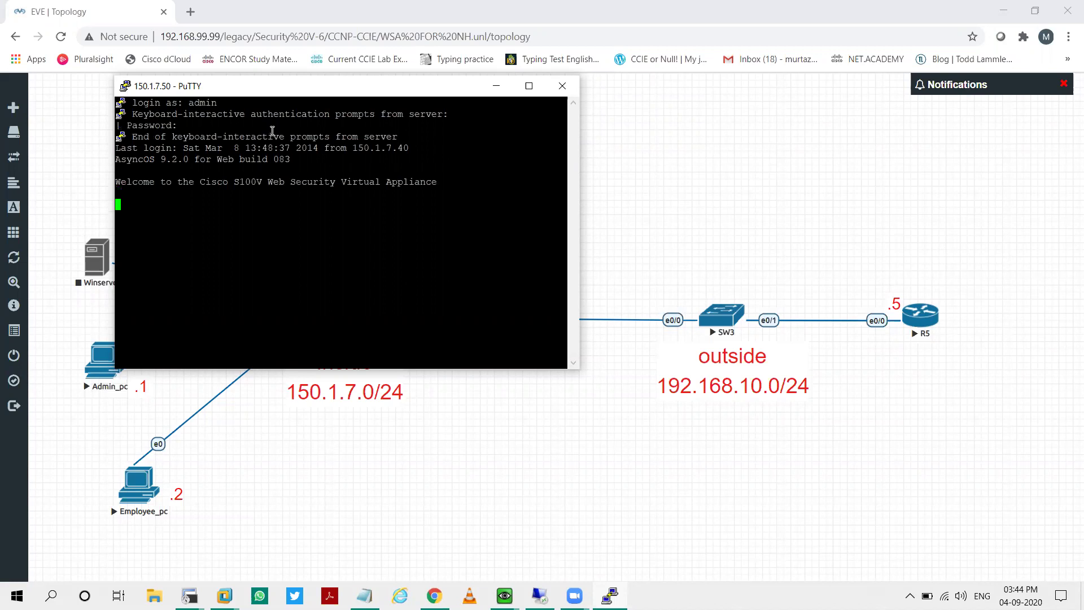
pyautogui.press('Return')
pyautogui.press('Return')
pyautogui.press('Return')
pyautogui.press('Return')
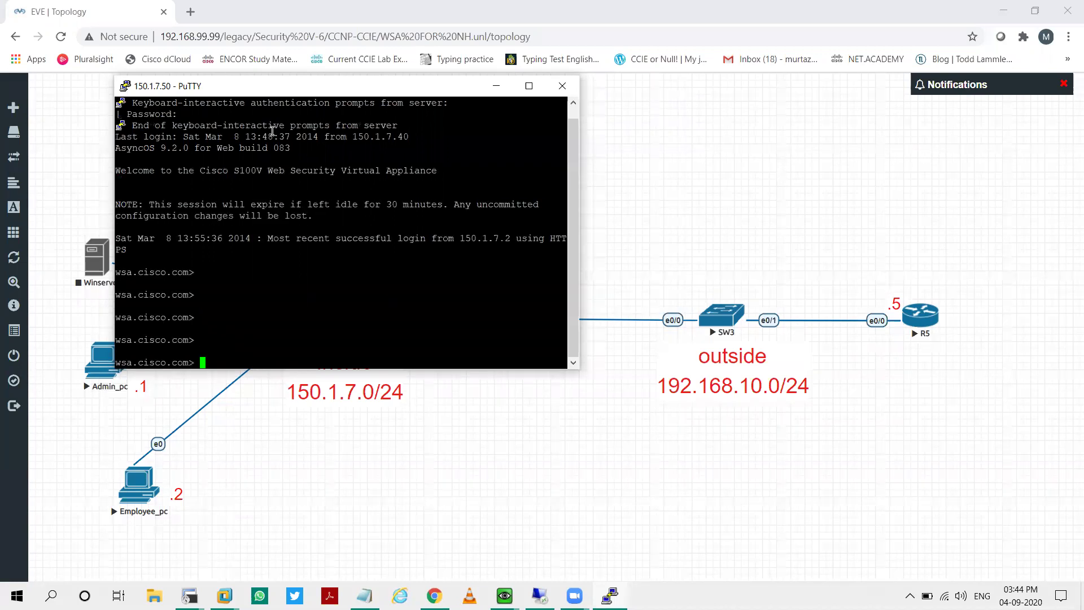
pyautogui.write('nslookup')
pyautogui.press('Return')
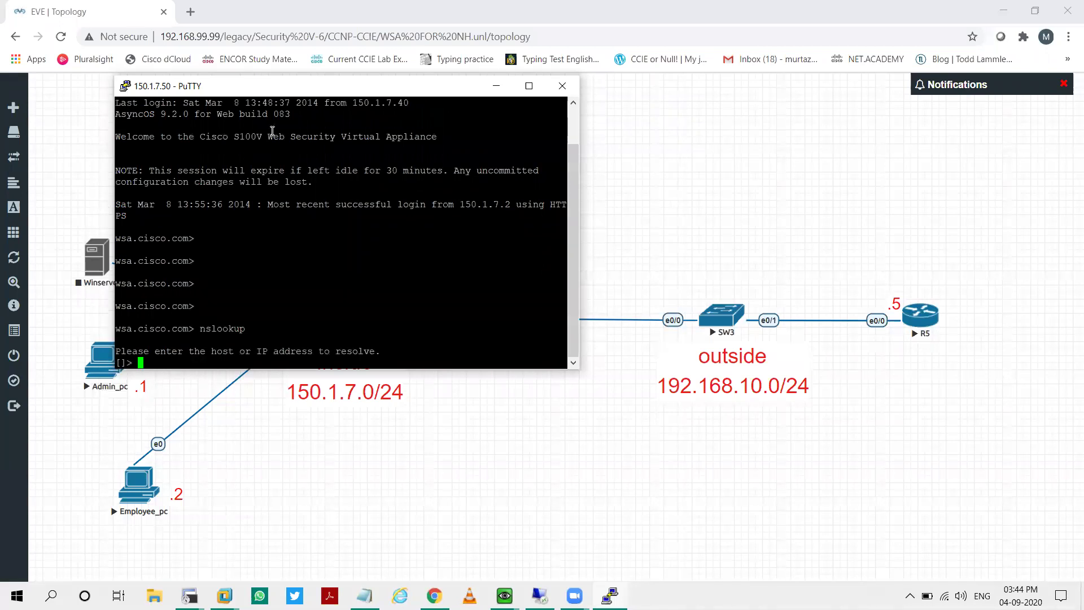
pyautogui.write('www.facebook.com')
pyautogui.press('Return')
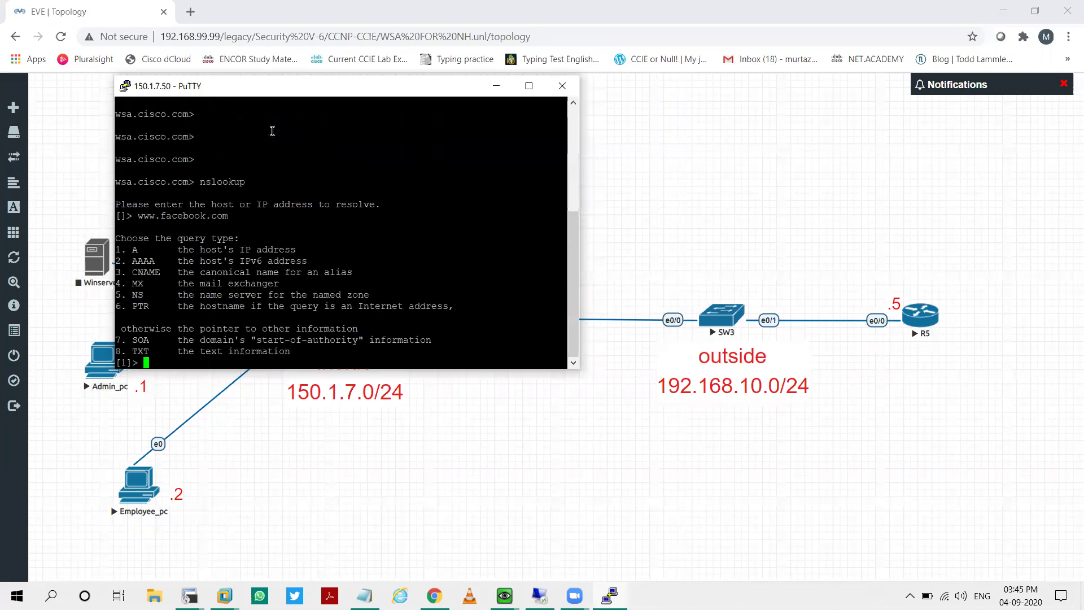
pyautogui.press('Return')
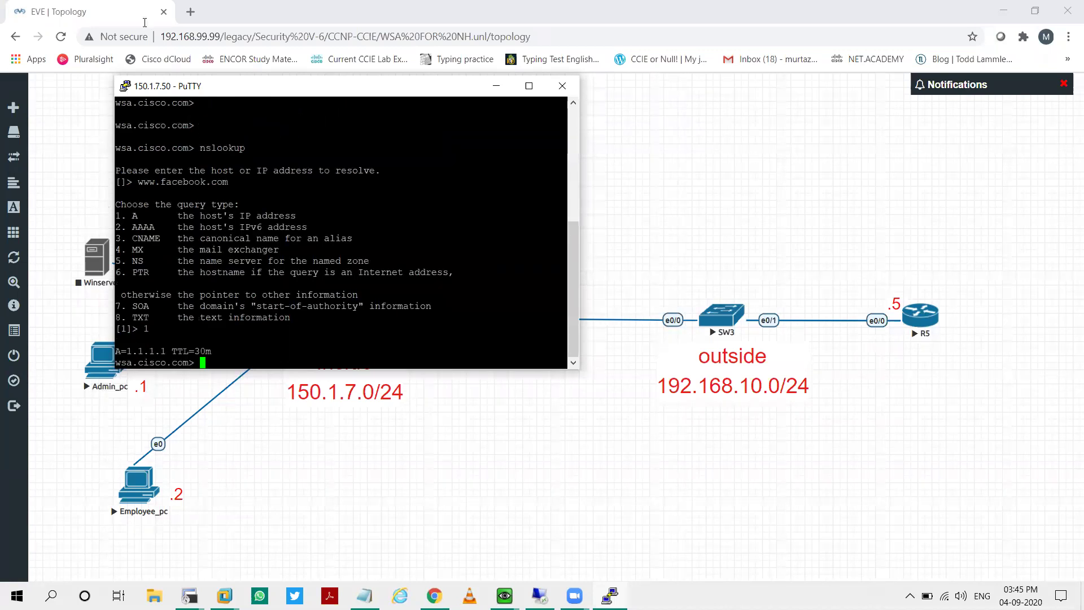
# Step: Highlight the resolved address 1.1.1.1 in the lookup output
pyautogui.rightClick(256, 124)
pyautogui.scroll(5, 152, 285)
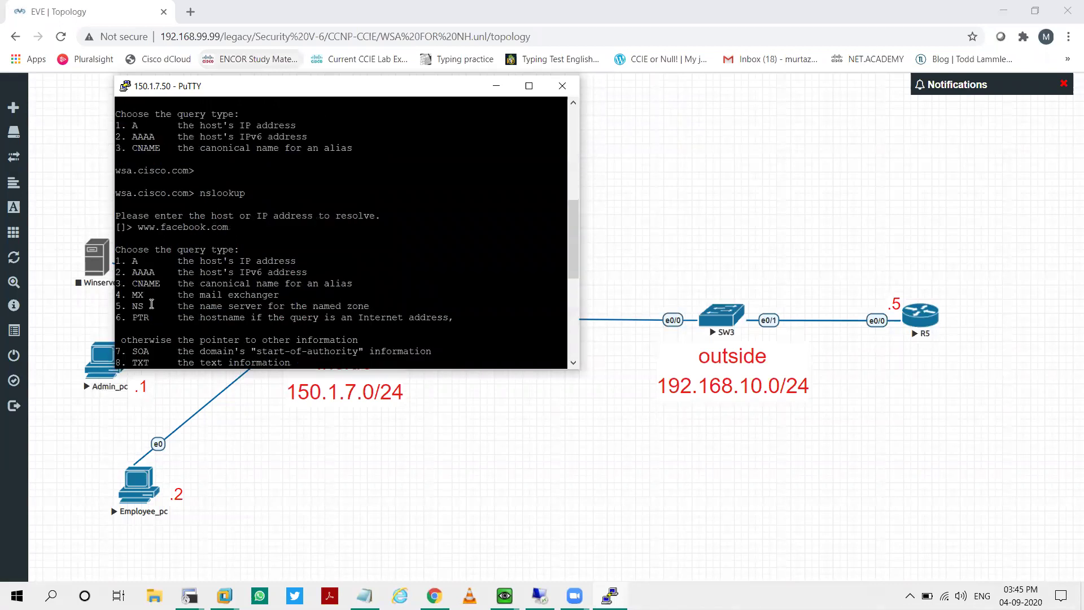
pyautogui.scroll(-2, 164, 305)
pyautogui.scroll(6, 154, 252)
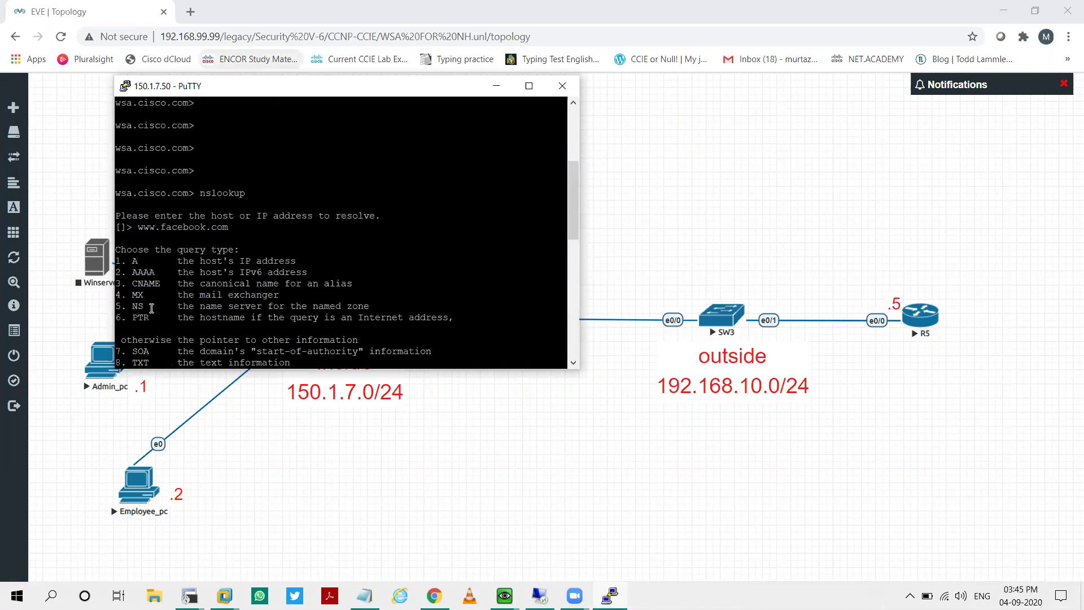
pyautogui.scroll(-4, 141, 273)
pyautogui.moveTo(128, 124); pyautogui.dragTo(180, 125)
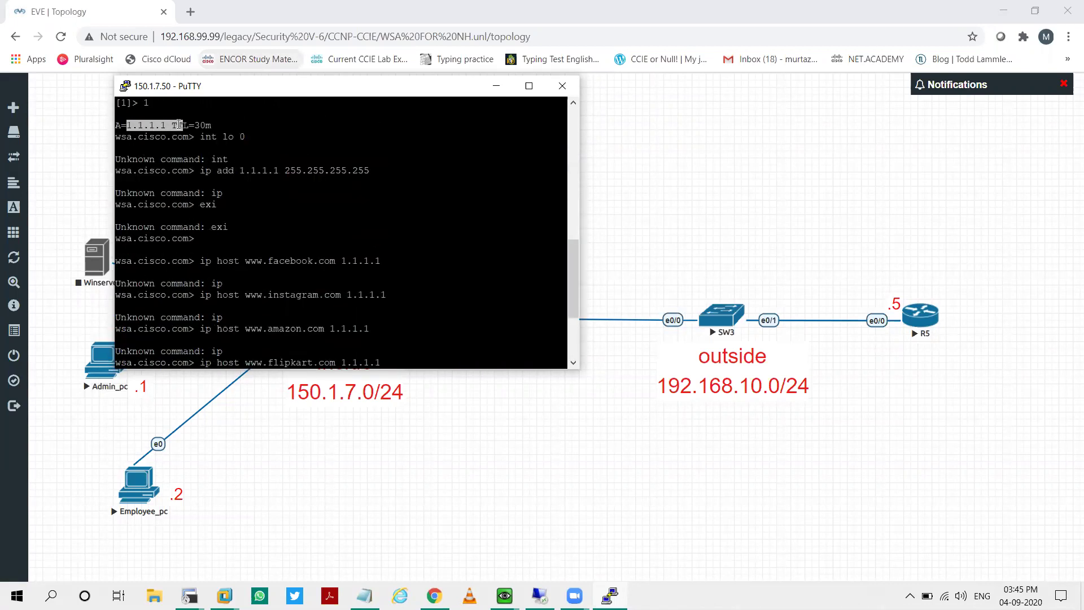
# Step: Return to IE's facebook.com tab, bypass the certificate warning and enter the username admin
pyautogui.click(496, 86)
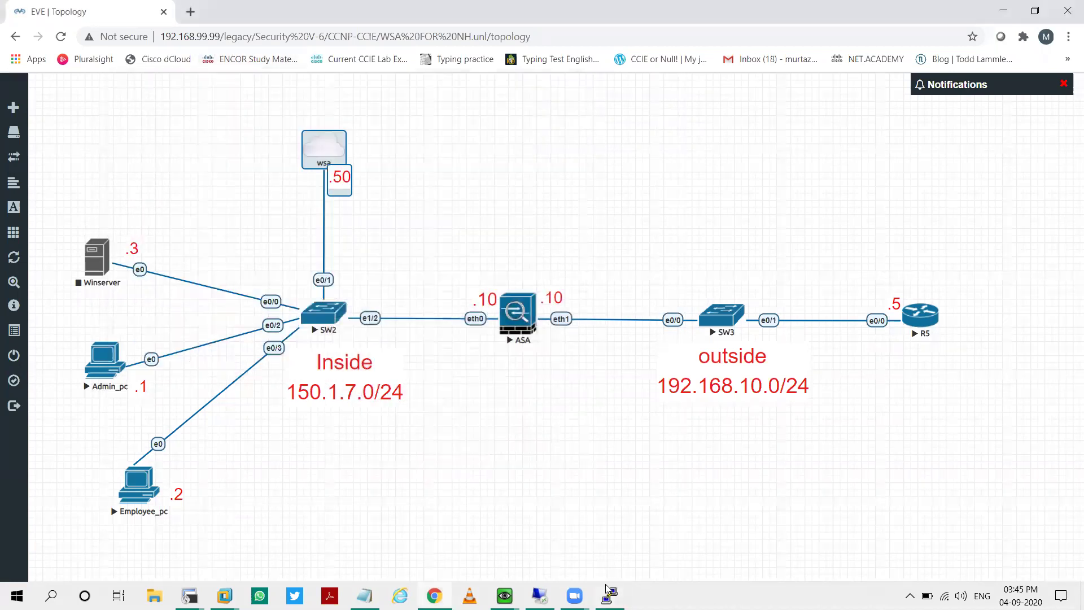
pyautogui.click(550, 590)
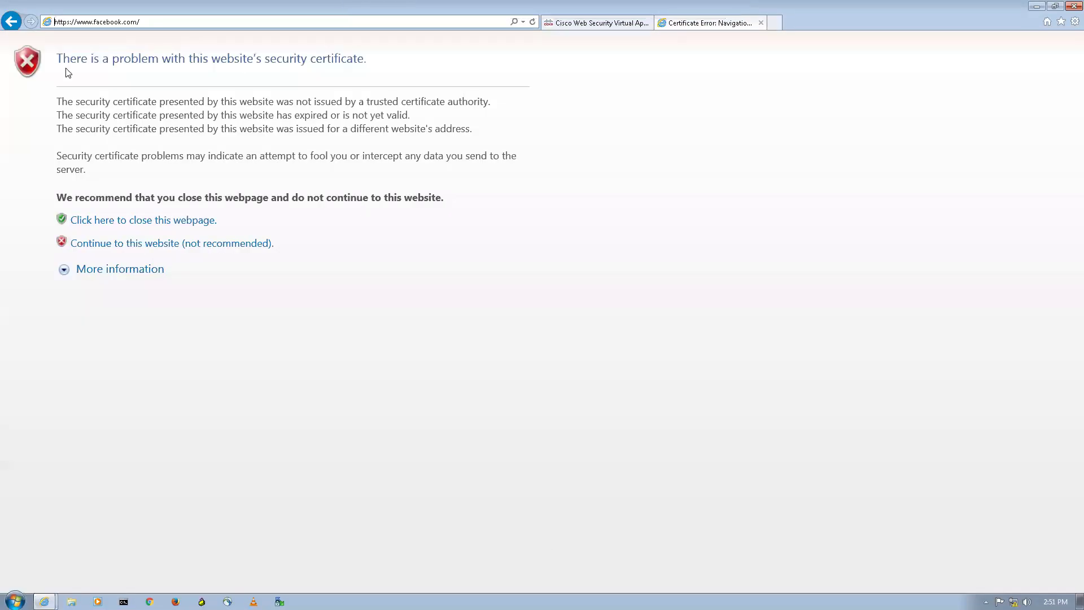
pyautogui.click(210, 246)
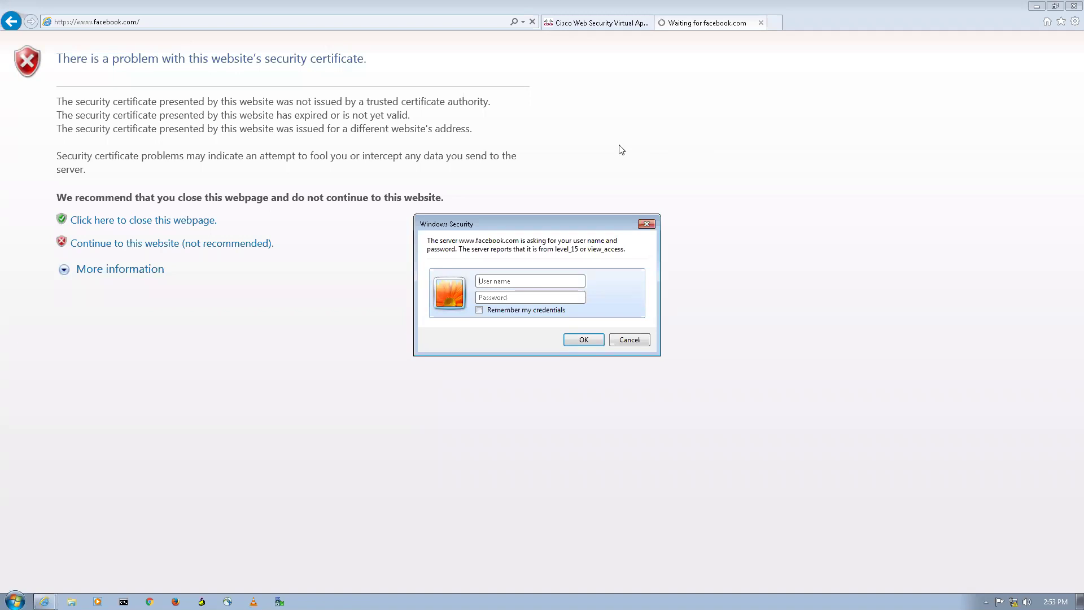
pyautogui.write('admin')
pyautogui.press('Tab')
# Step: Submit the router password and open R5's level 15 exec command page
pyautogui.write('cisco')
pyautogui.press('Return')
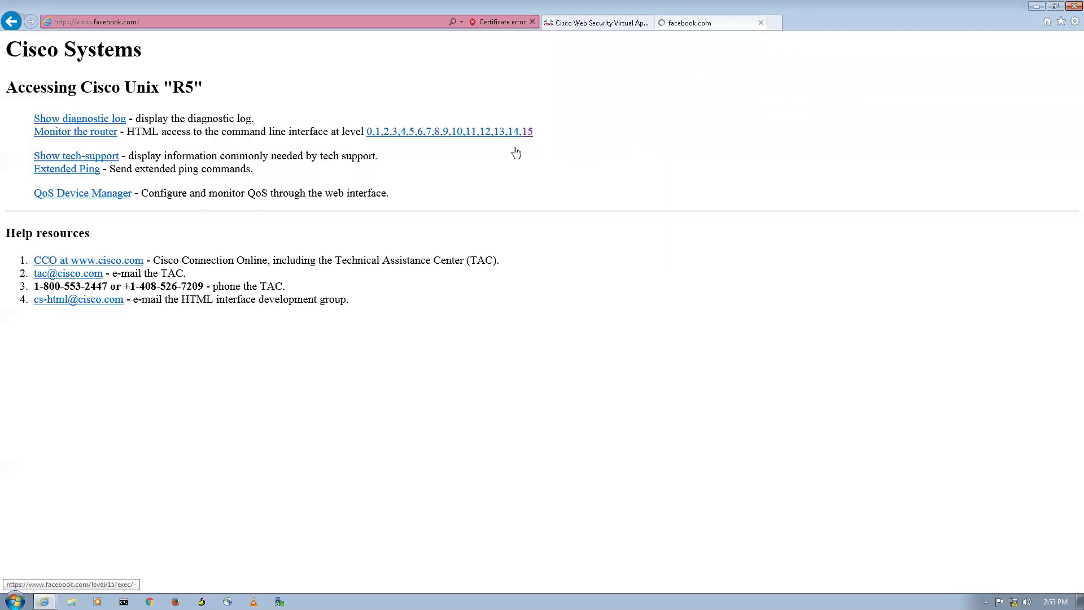
pyautogui.click(156, 124)
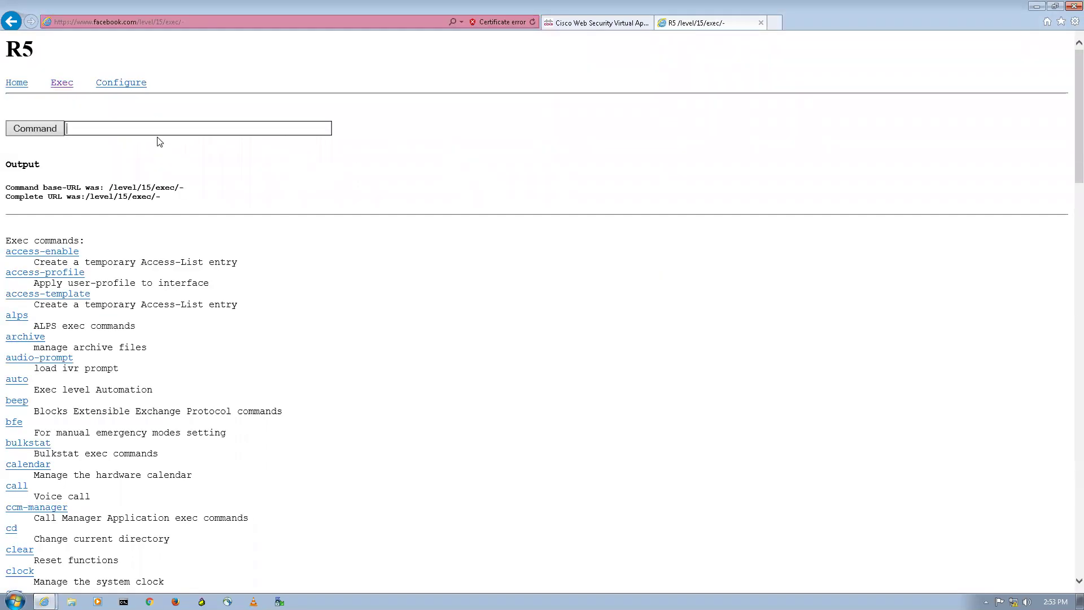
# Step: Run 'sh ip http server hist' to show HTTPS connections from 192.168.10.50, then open a new tab
pyautogui.write('sh ip http ser')
pyautogui.press('BackSpace')
pyautogui.write('er hist')
pyautogui.press('Return')
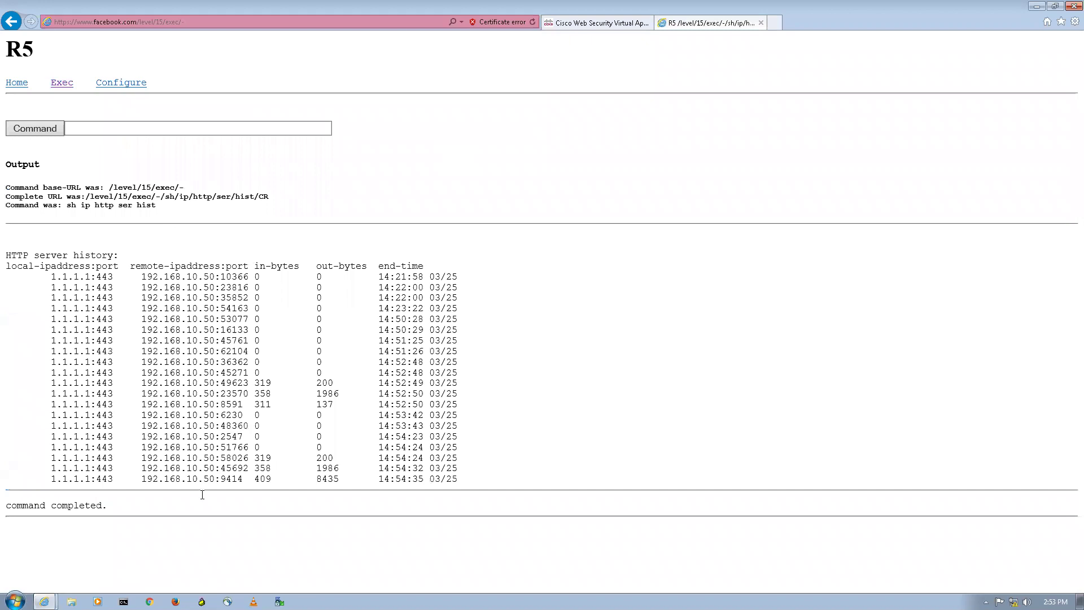
pyautogui.moveTo(141, 478); pyautogui.dragTo(254, 479)
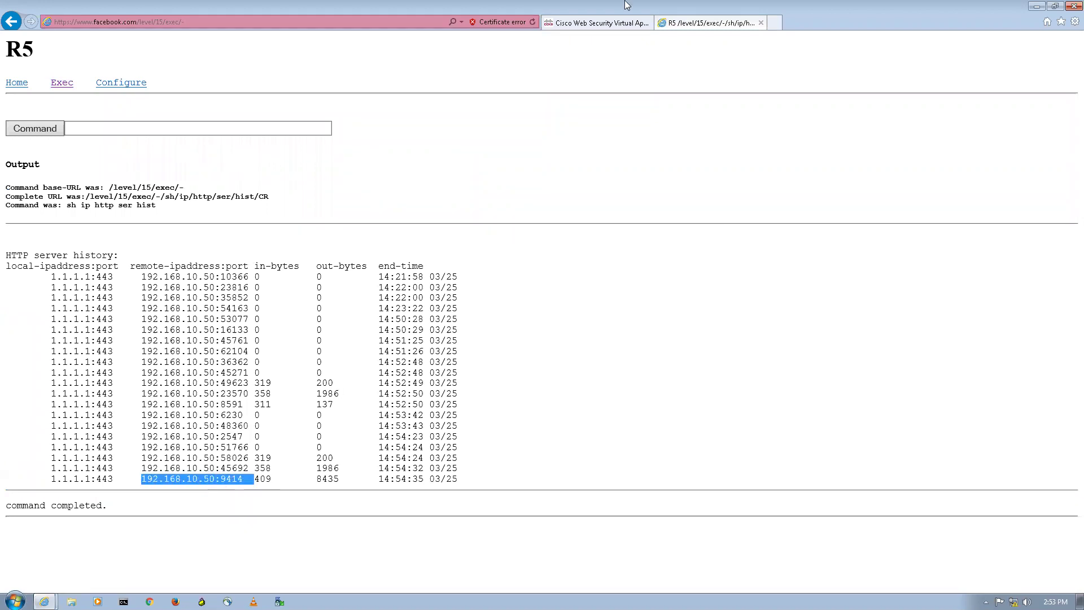
pyautogui.click(1028, 296)
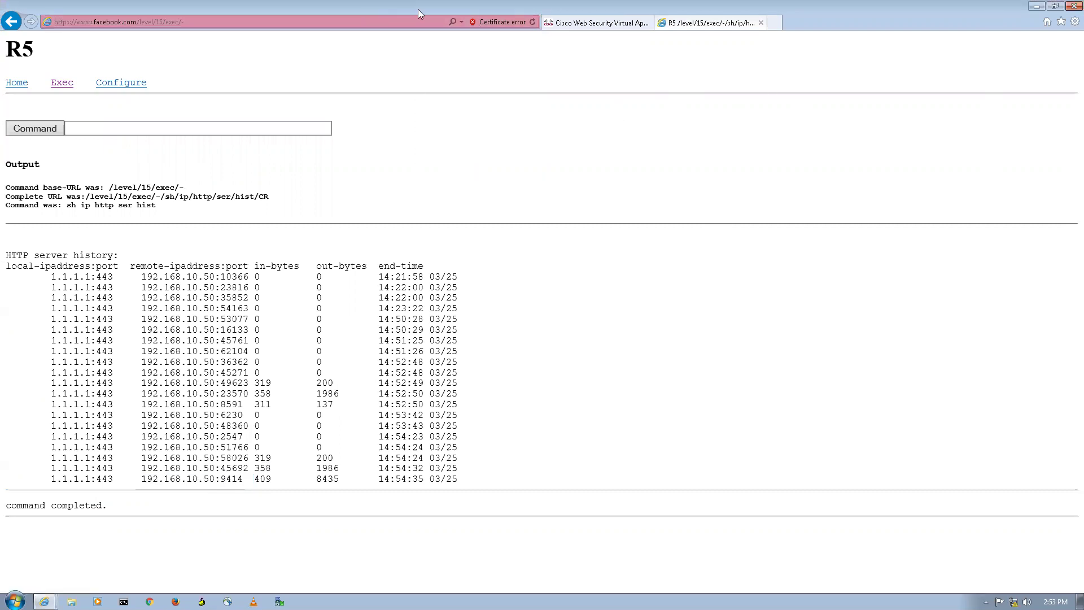
pyautogui.click(775, 23)
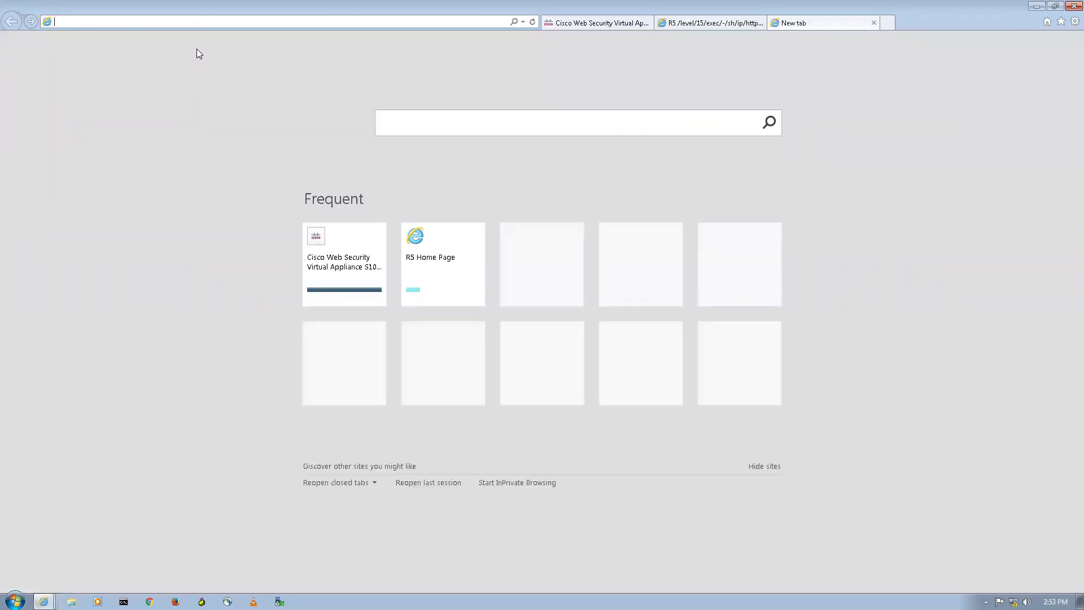
pyautogui.write('https:')
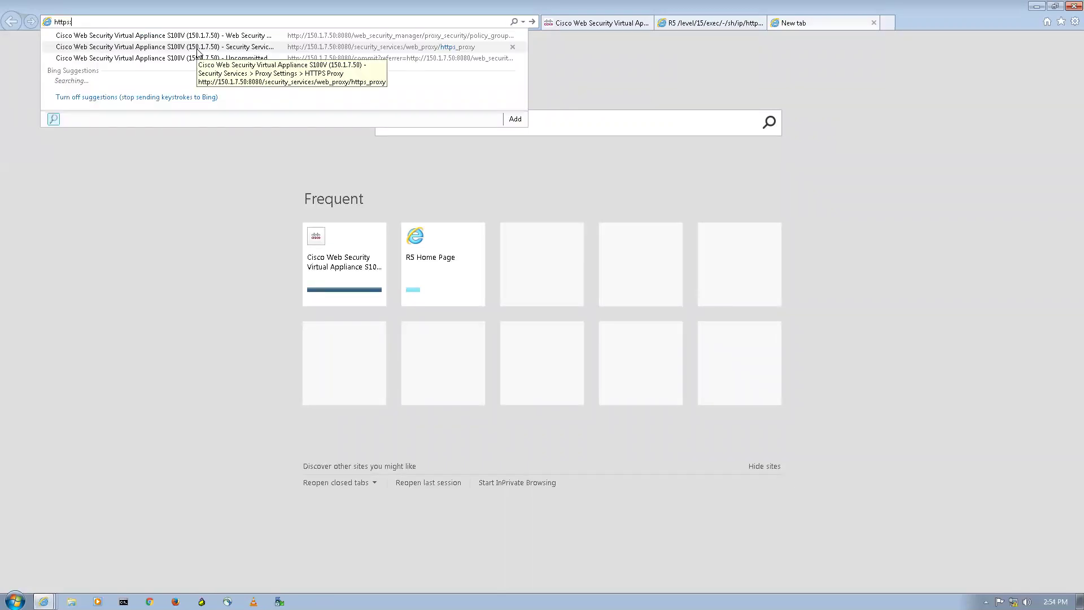
pyautogui.write('//www.')
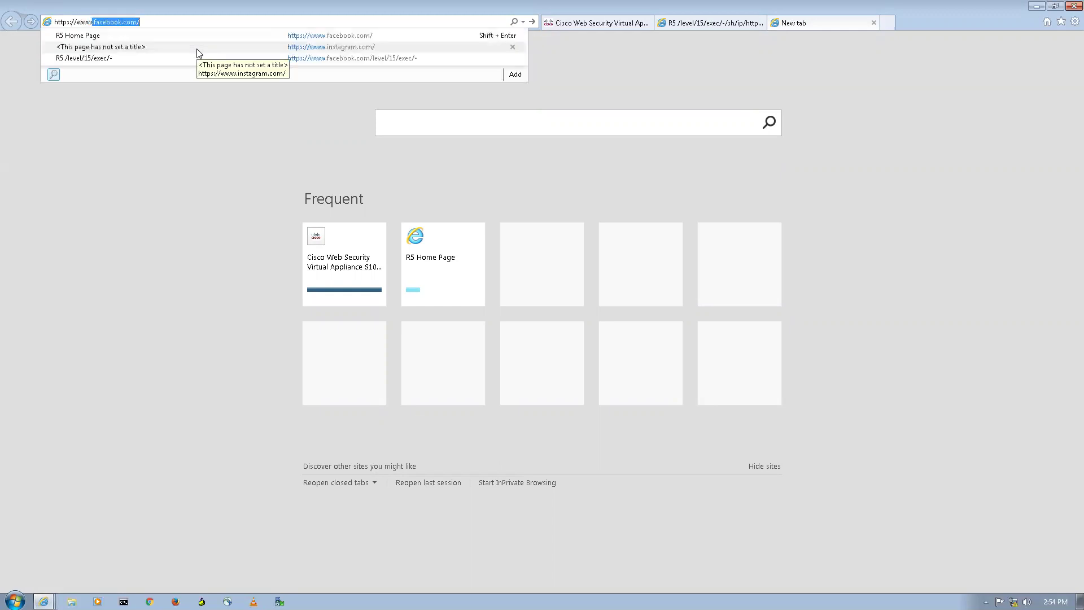
pyautogui.write('instgra')
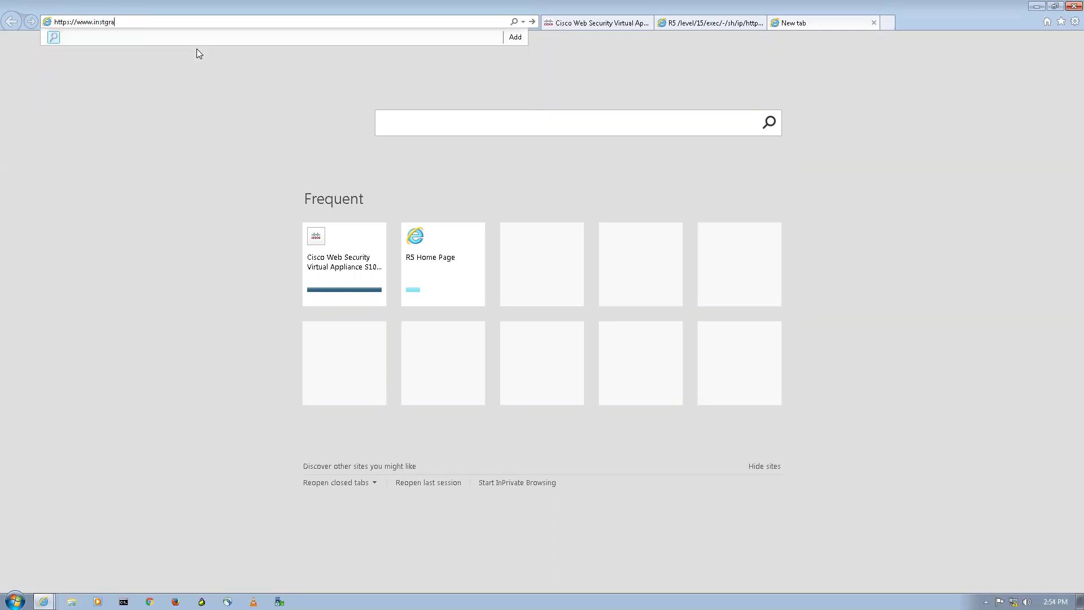
pyautogui.write('m.com')
pyautogui.press('Left')
pyautogui.press('Left')
pyautogui.press('Left')
pyautogui.press('Left')
pyautogui.press('Left')
pyautogui.press('Left')
pyautogui.write('a')
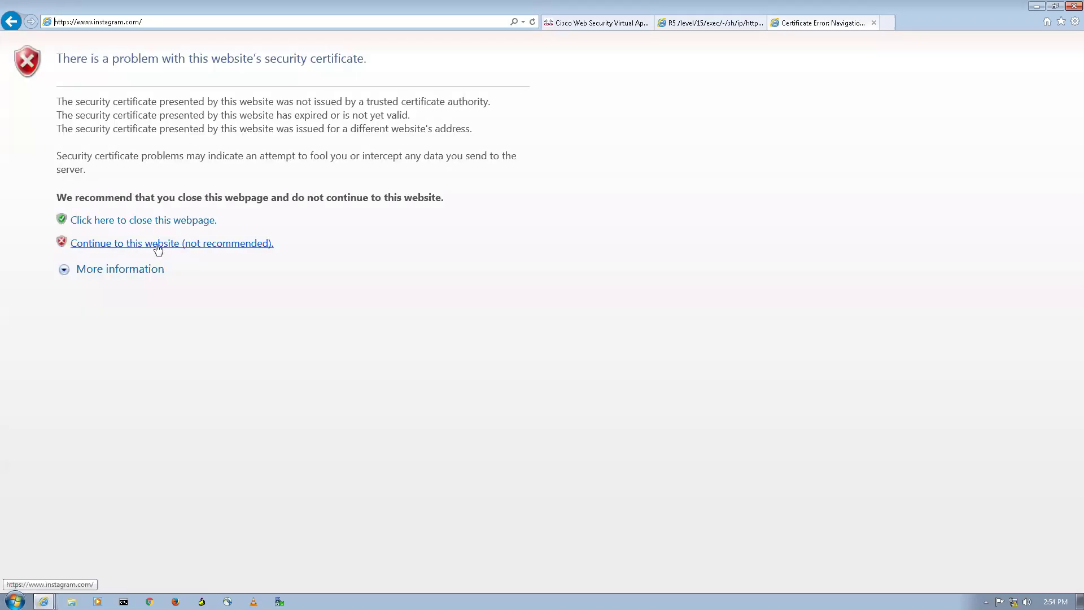
pyautogui.click(158, 244)
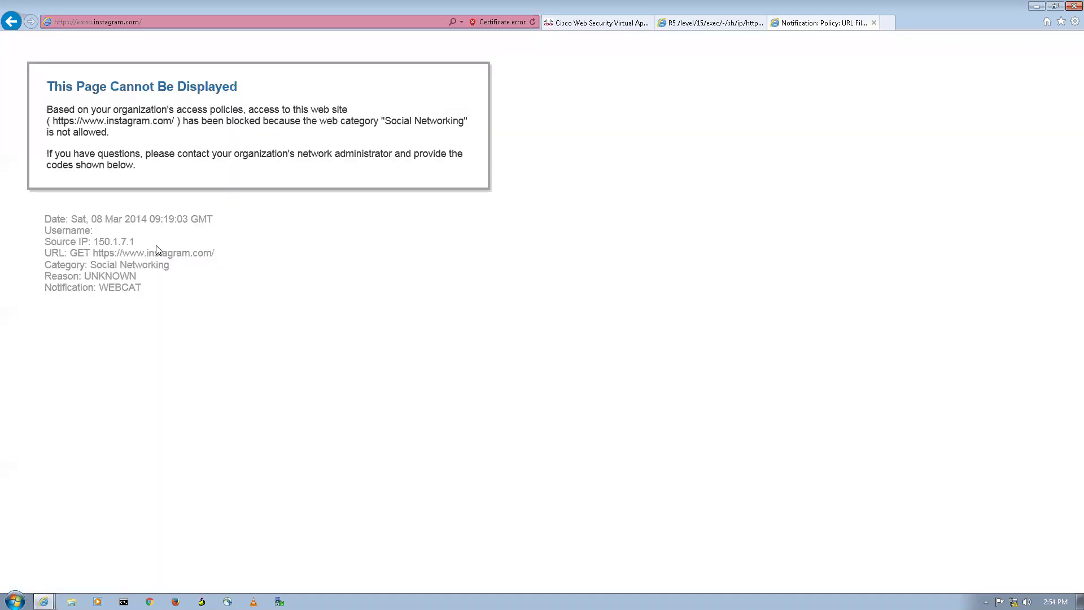
pyautogui.moveTo(51, 113); pyautogui.dragTo(172, 111)
pyautogui.click(243, 106)
pyautogui.moveTo(195, 121); pyautogui.dragTo(264, 121)
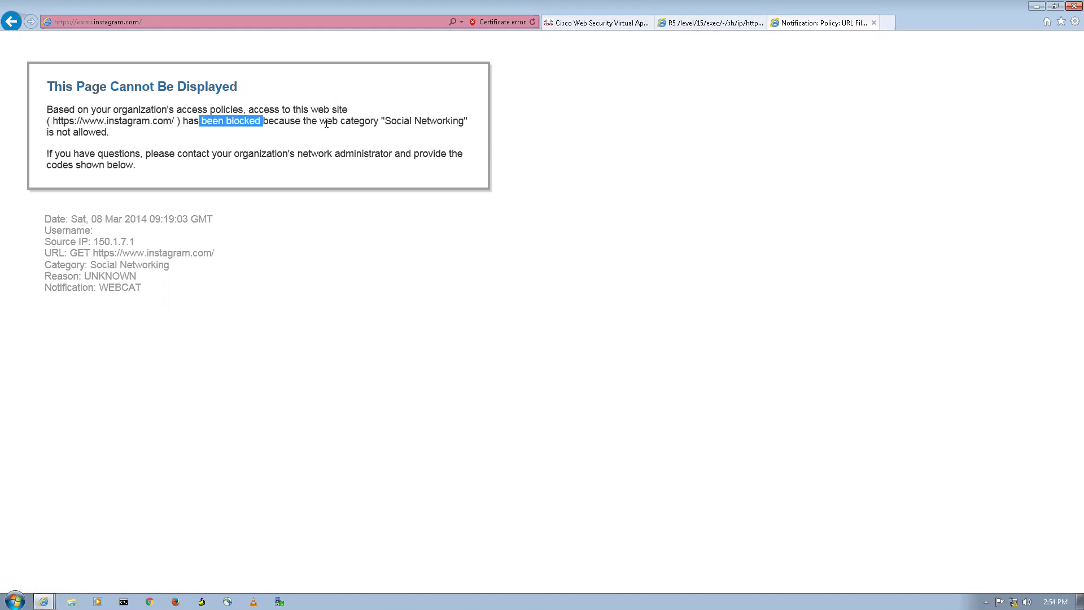
pyautogui.click(365, 124)
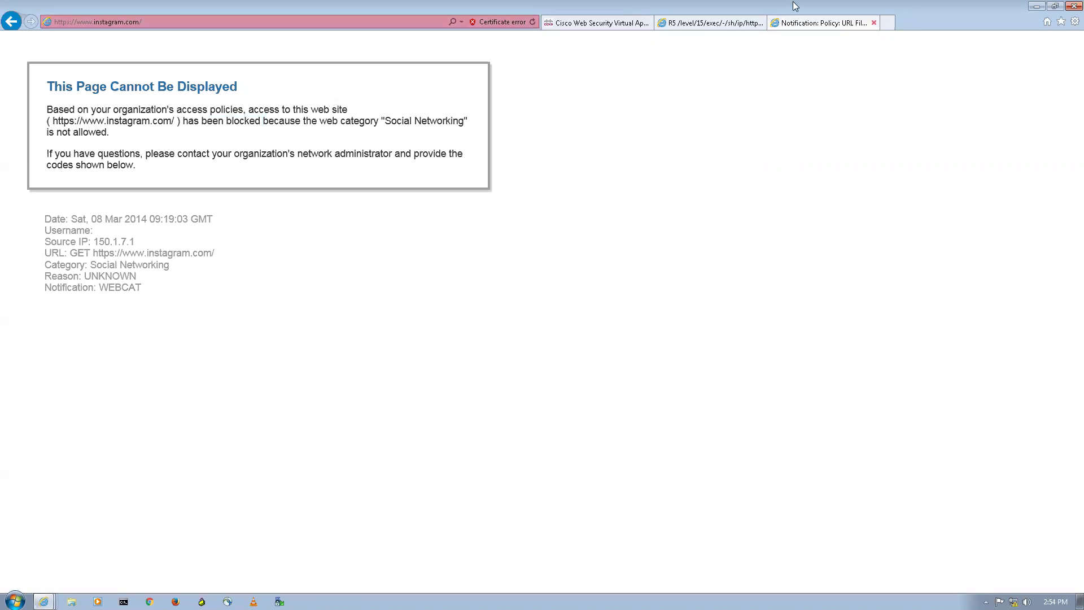
# Step: Close both IE tabs, minimize IE and the RDP session, and open the Employee_pc QEMU console
pyautogui.click(873, 23)
pyautogui.click(874, 23)
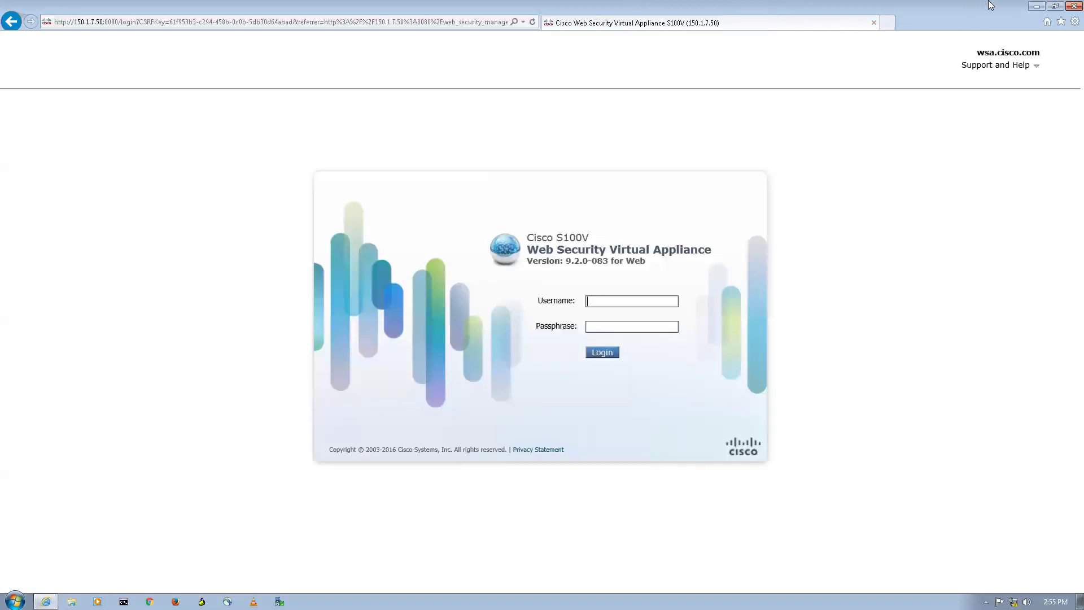
pyautogui.click(1037, 5)
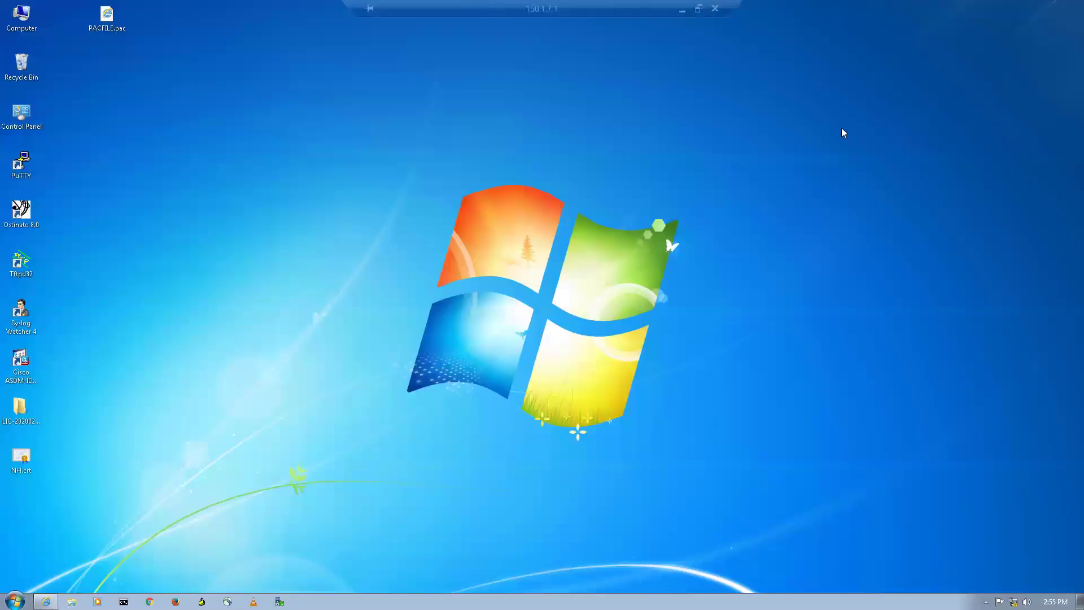
pyautogui.click(683, 8)
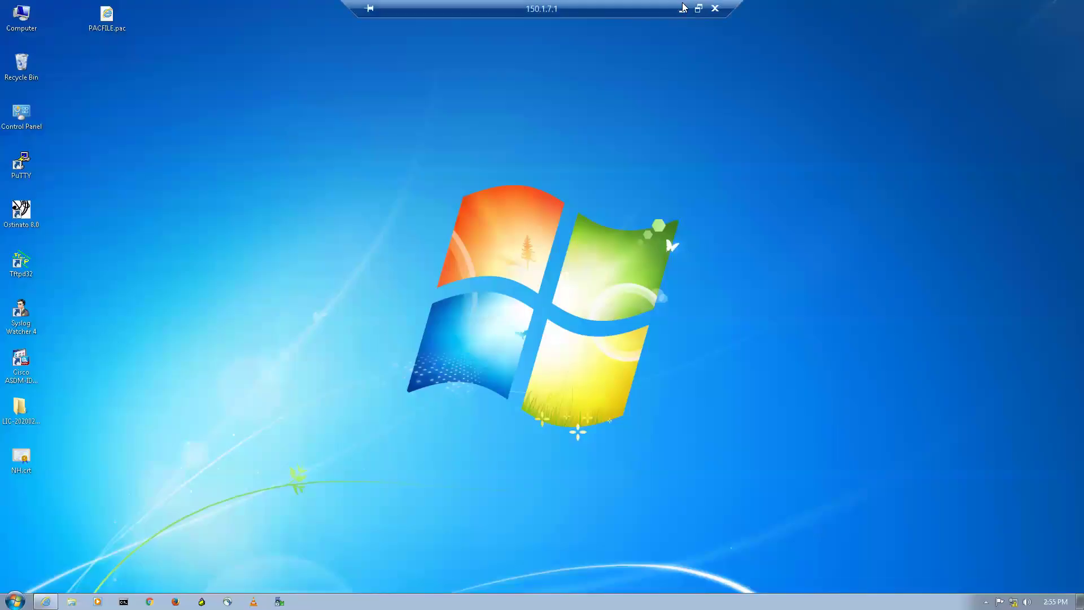
pyautogui.click(681, 8)
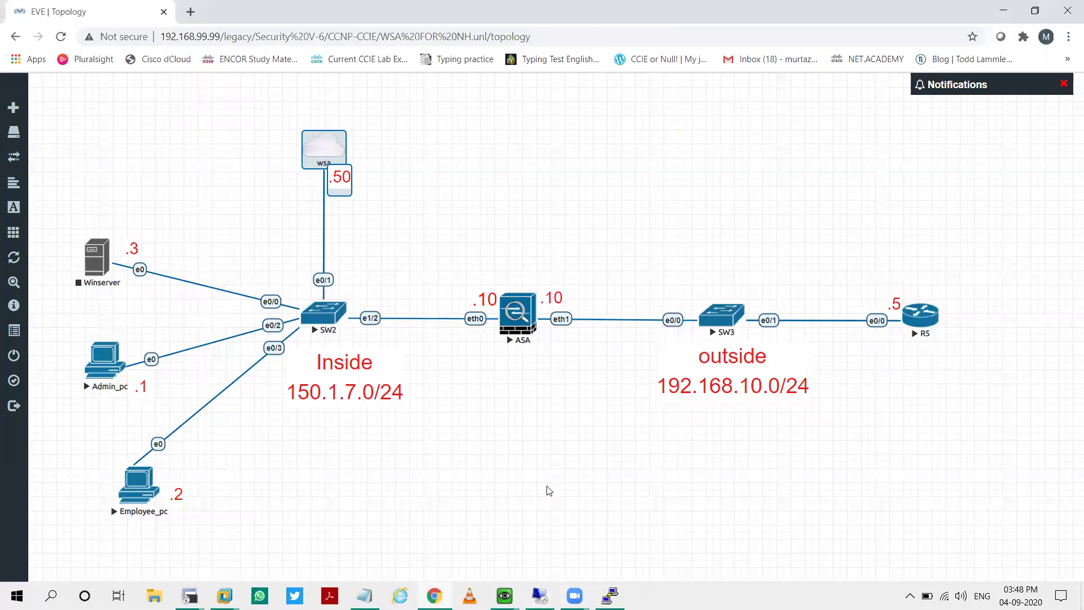
pyautogui.moveTo(504, 595)
pyautogui.click(559, 536)
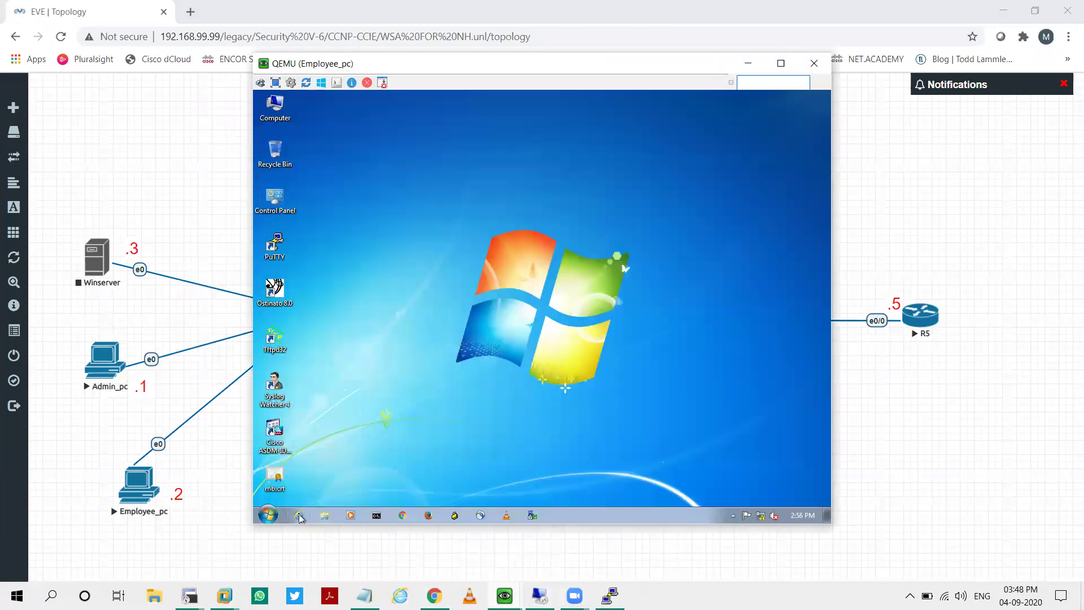
pyautogui.click(299, 515)
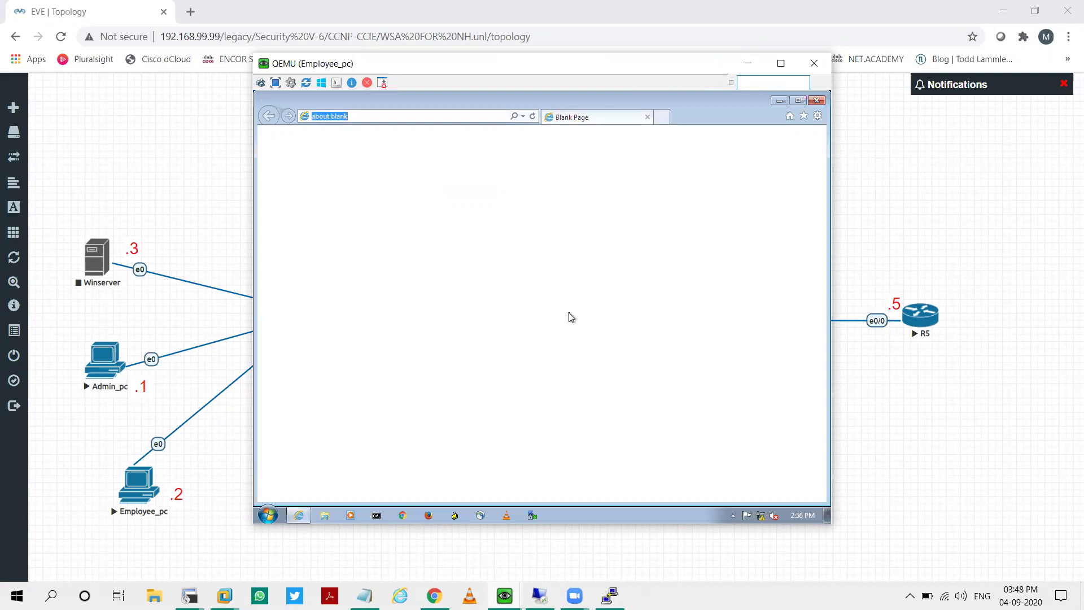
pyautogui.write('https://www.')
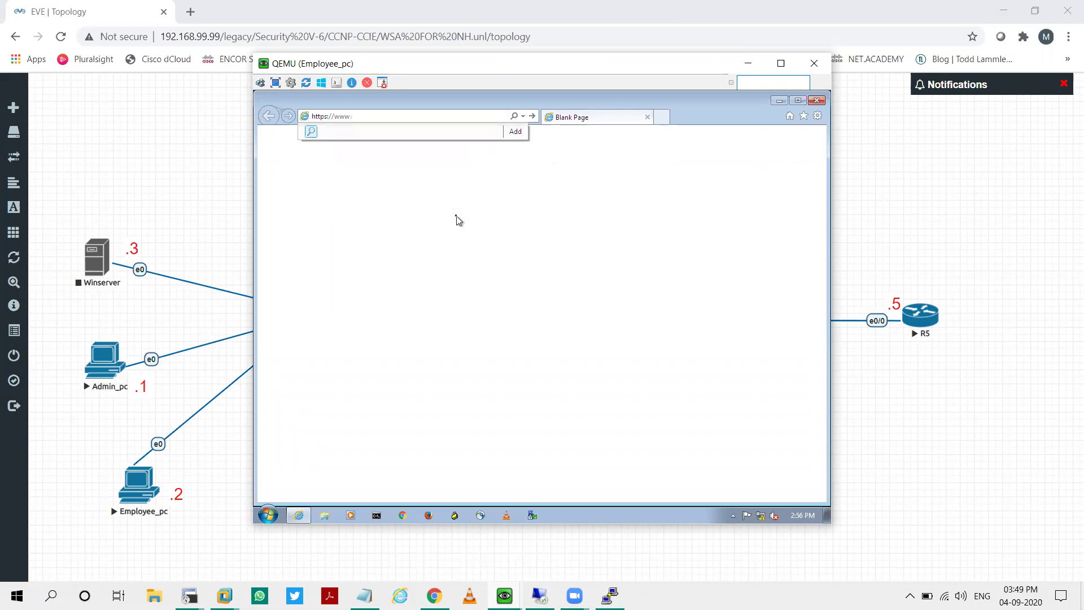
pyautogui.press('BackSpace')
pyautogui.press('BackSpace')
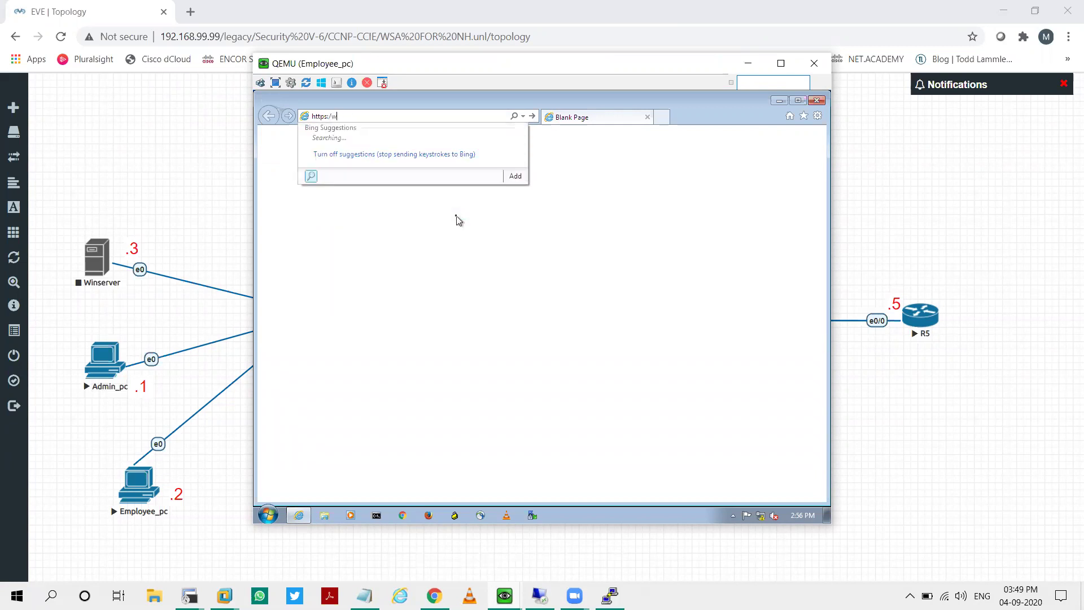
pyautogui.write('/150.1.7.50:8443/')
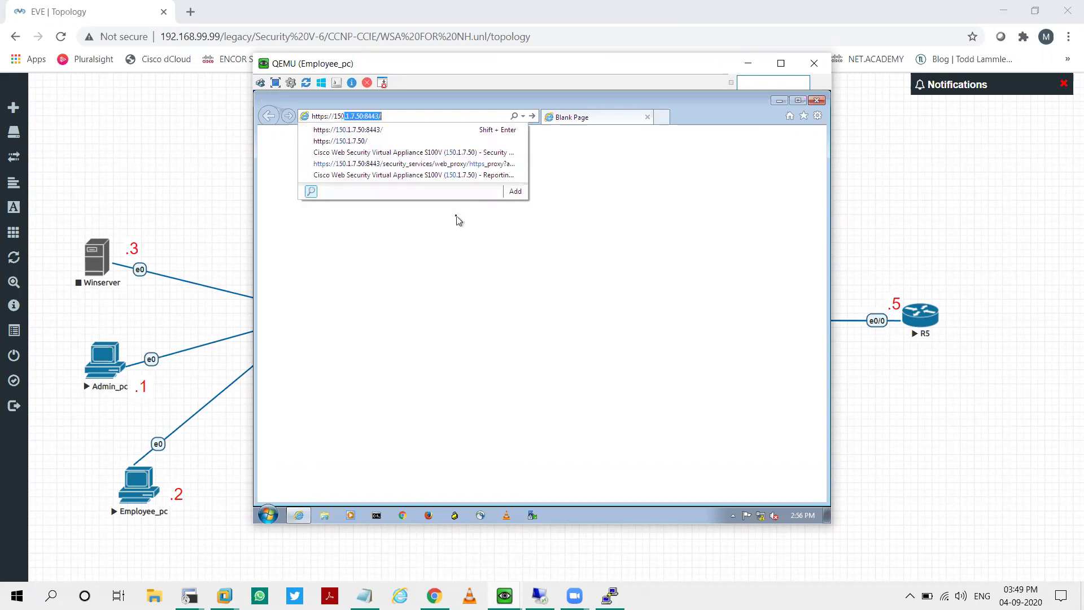
pyautogui.press('Return')
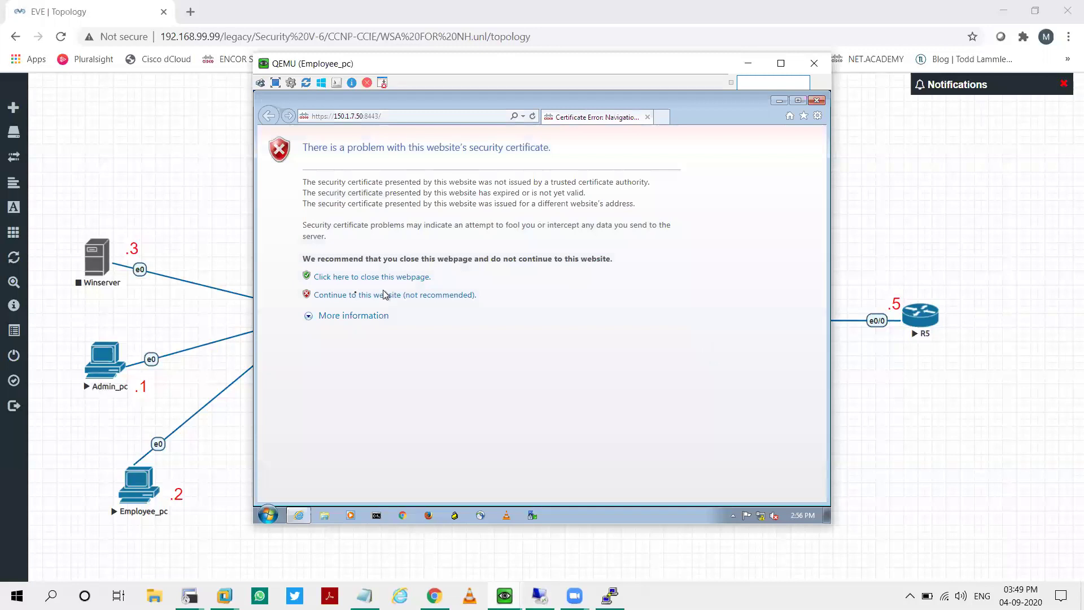
# Step: Bypass the certificate warning and log in to the WSA with the admin password
pyautogui.click(367, 295)
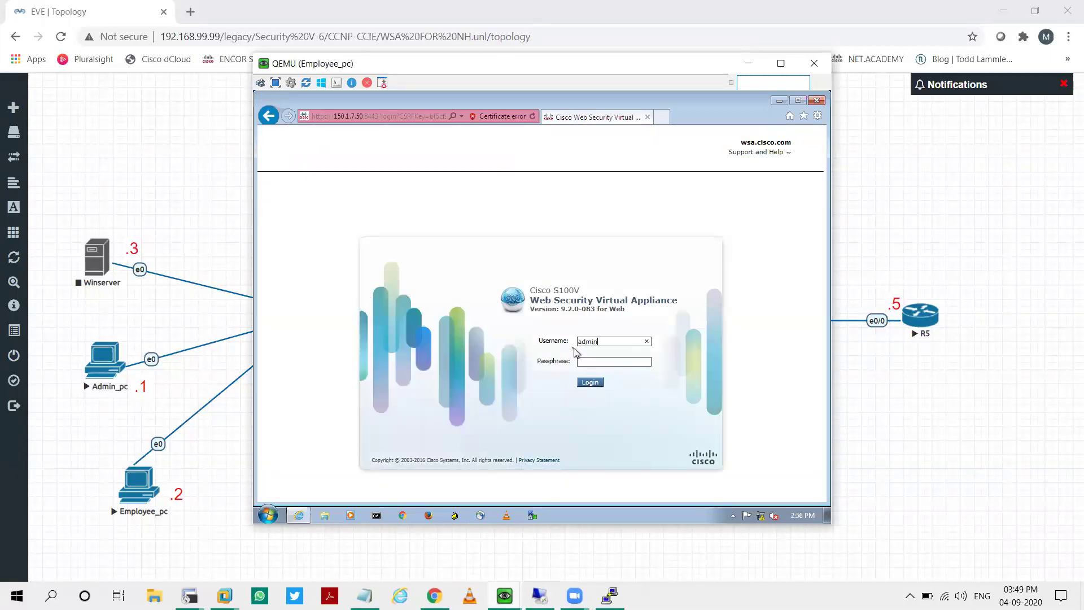
pyautogui.write('irot')
pyautogui.press('Return')
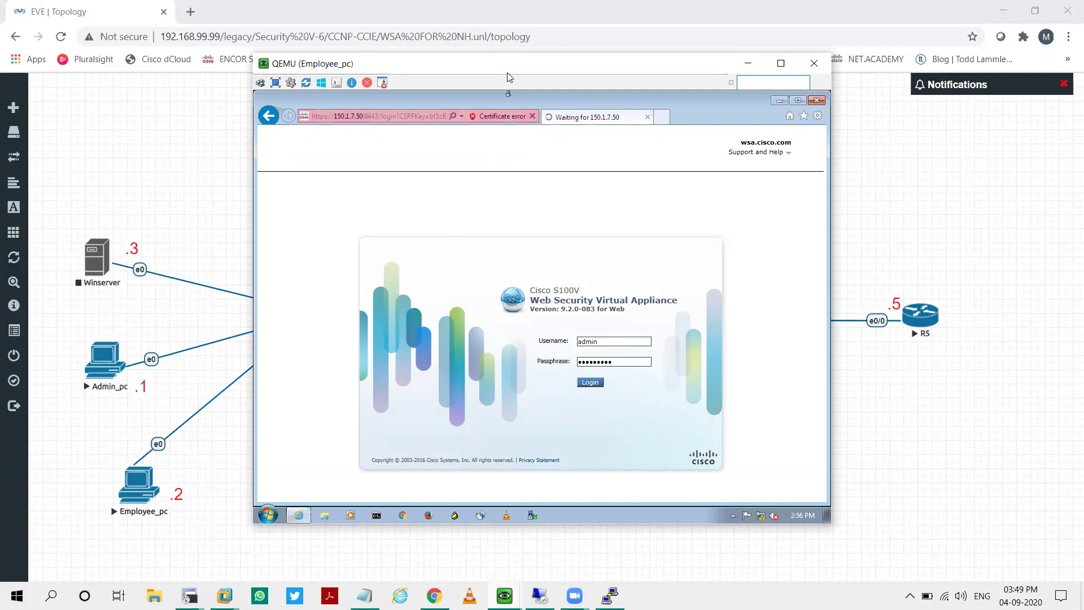
pyautogui.moveTo(508, 74); pyautogui.dragTo(461, 54)
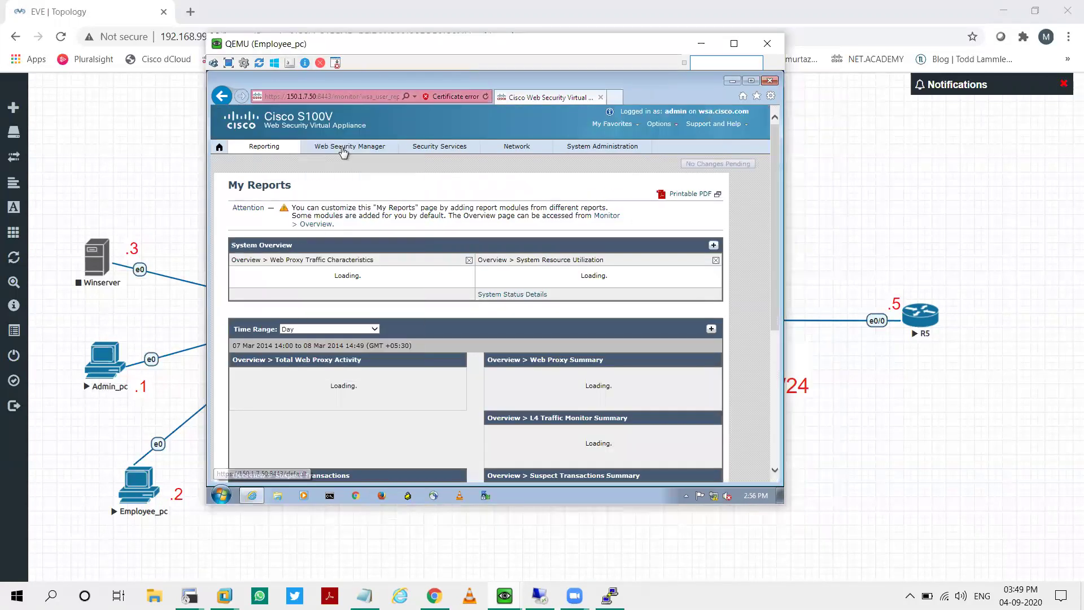
# Step: Go to Security Services > HTTPS Proxy in the WSA web GUI
pyautogui.moveTo(343, 152)
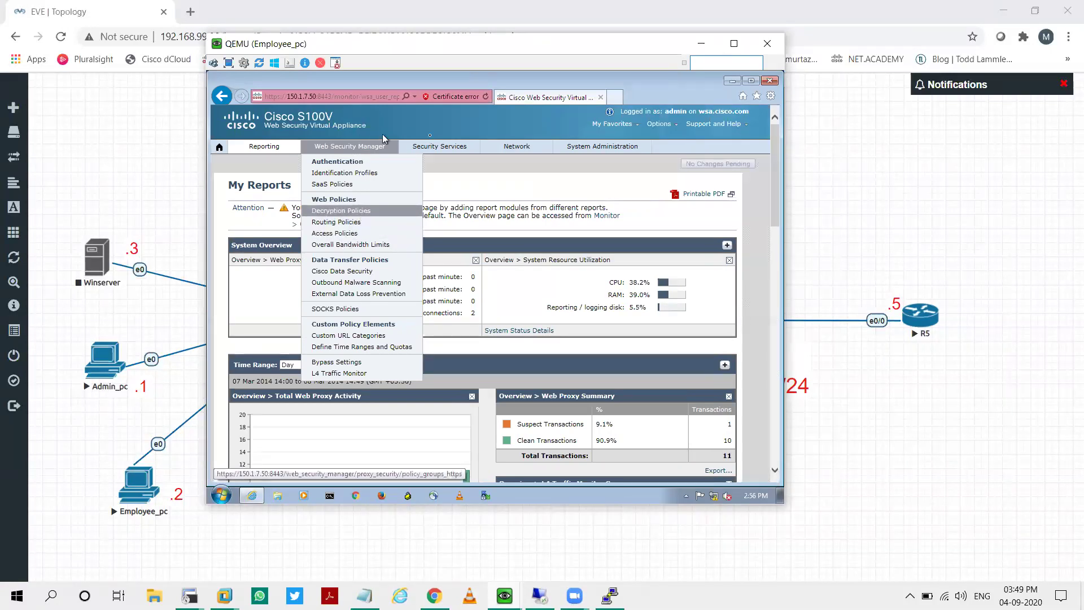
pyautogui.moveTo(439, 148)
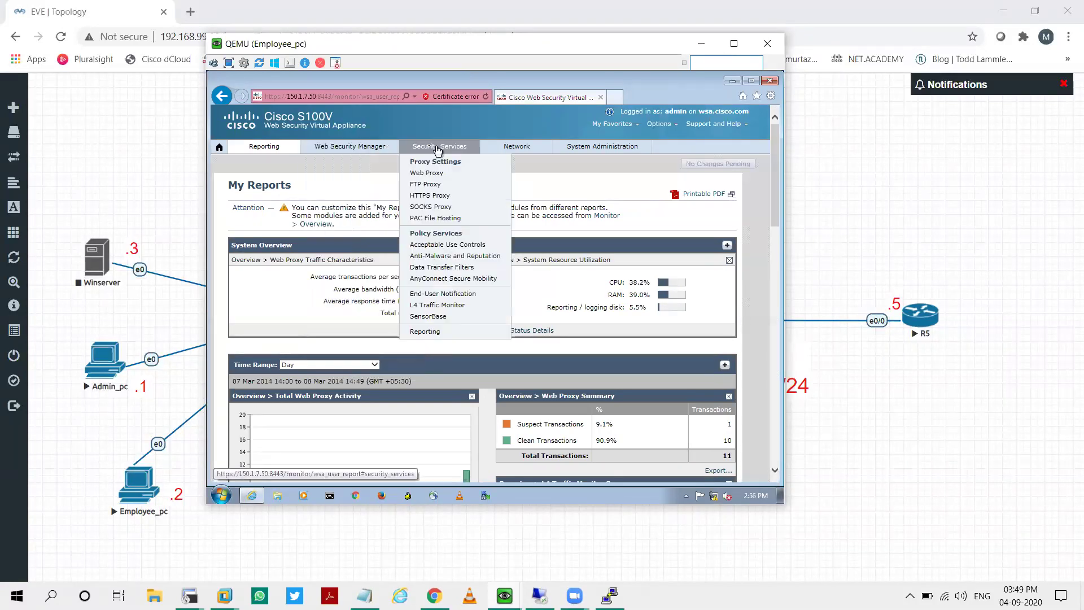
pyautogui.click(444, 197)
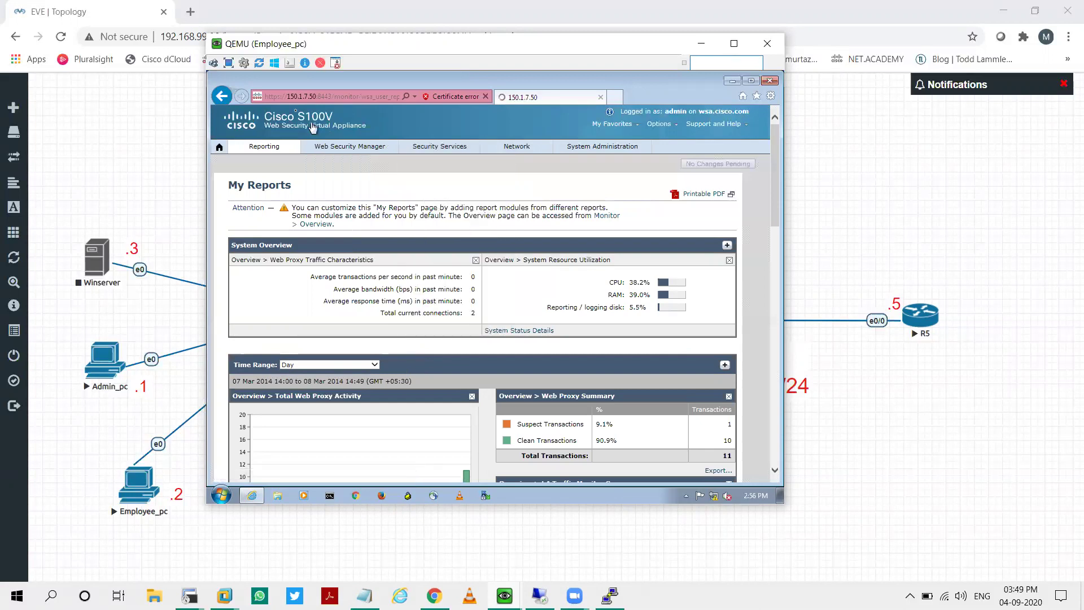
# Step: Set the QEMU viewer scale to 125% in Connection Options
pyautogui.click(244, 62)
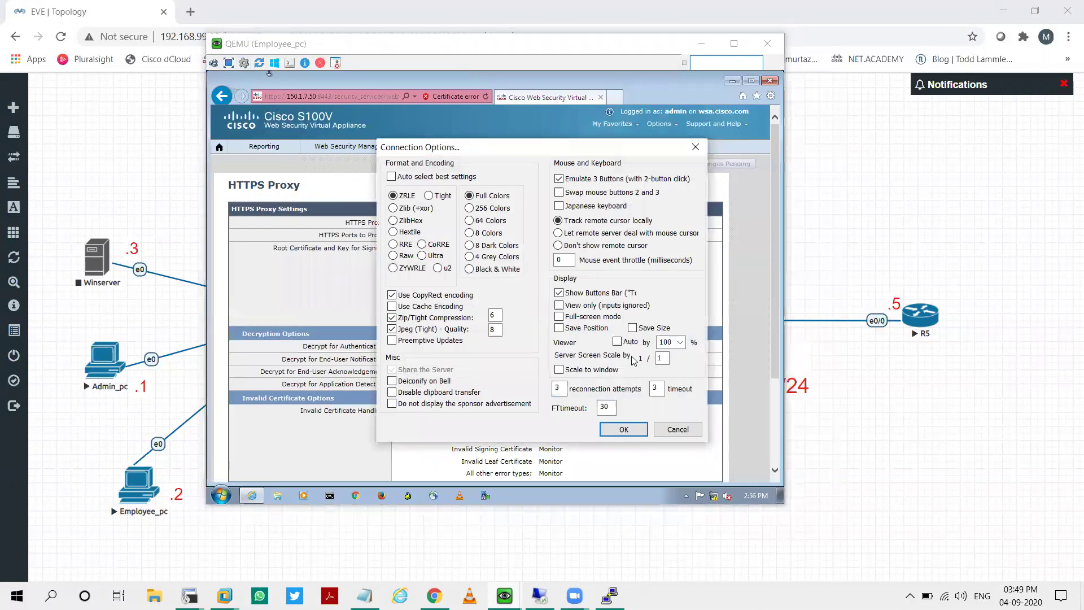
pyautogui.click(680, 343)
pyautogui.click(683, 430)
pyautogui.click(624, 429)
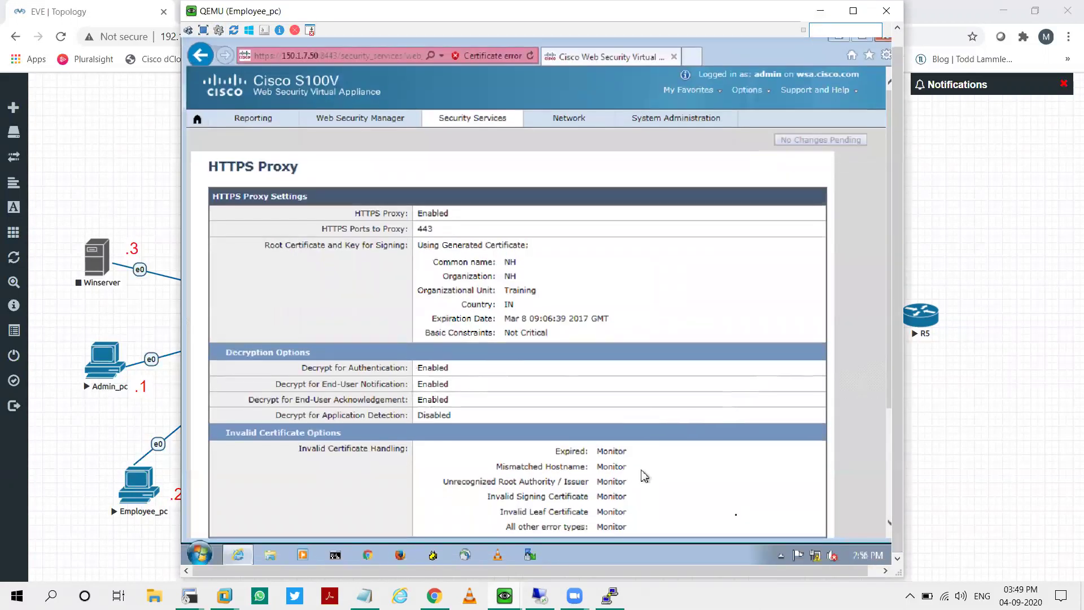
pyautogui.scroll(-3, 737, 467)
# Step: From the HTTPS Proxy edit settings, download and save the generated root certificate cert.pem
pyautogui.click(791, 459)
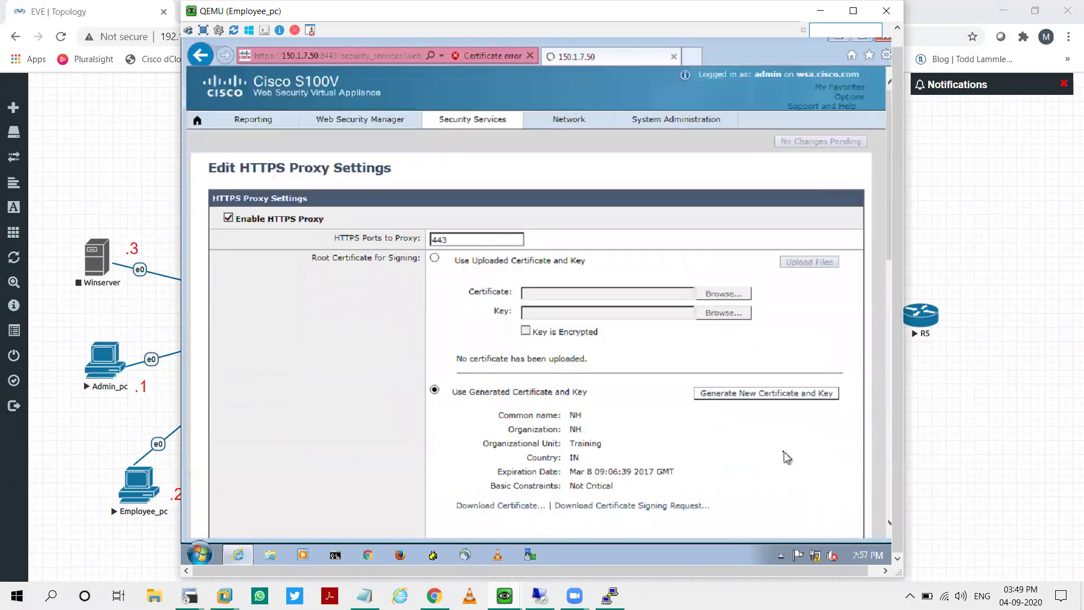
pyautogui.scroll(-5, 624, 405)
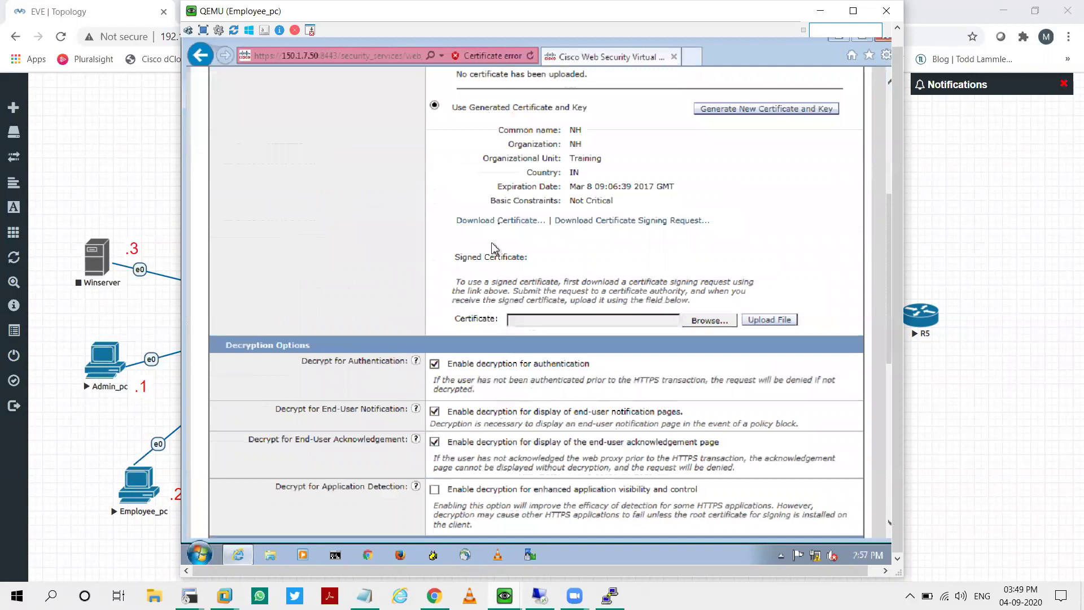
pyautogui.click(501, 223)
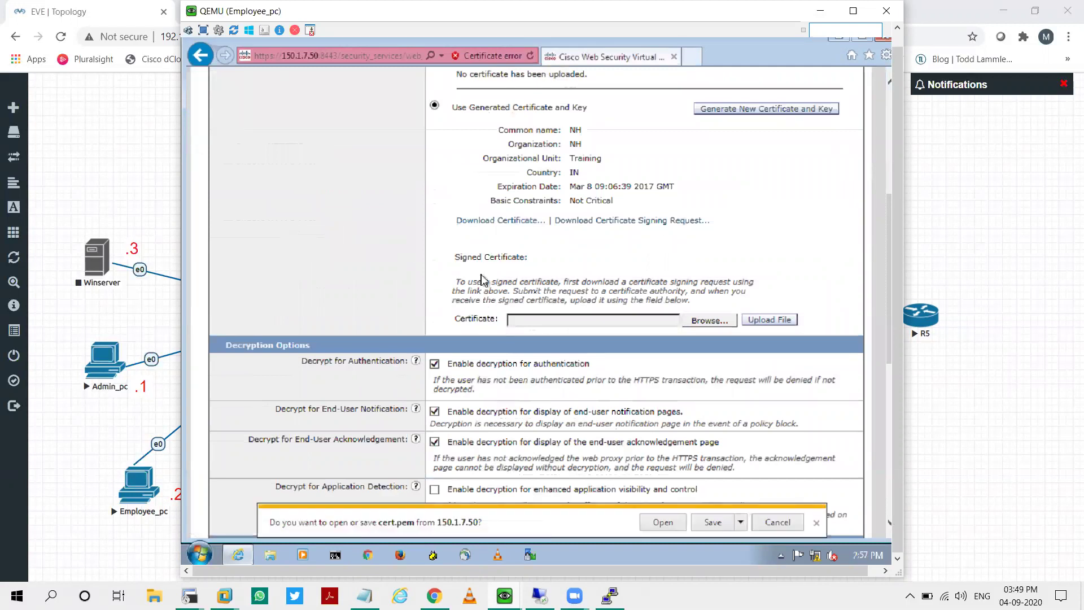
pyautogui.click(723, 524)
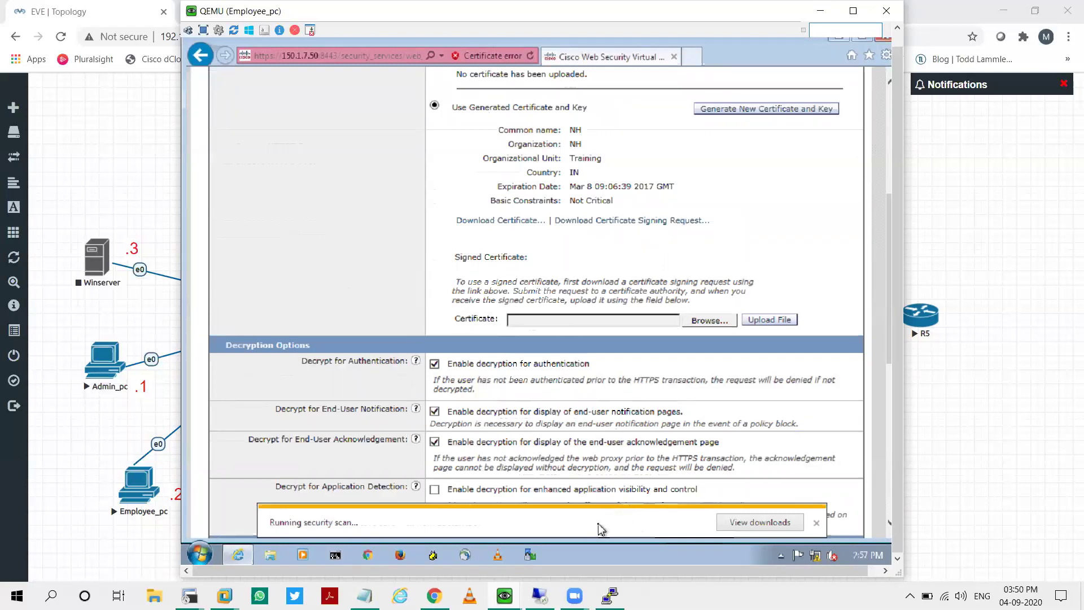
# Step: Rename the downloaded cert.pem to NH.crt, accepting the extension change
pyautogui.click(678, 523)
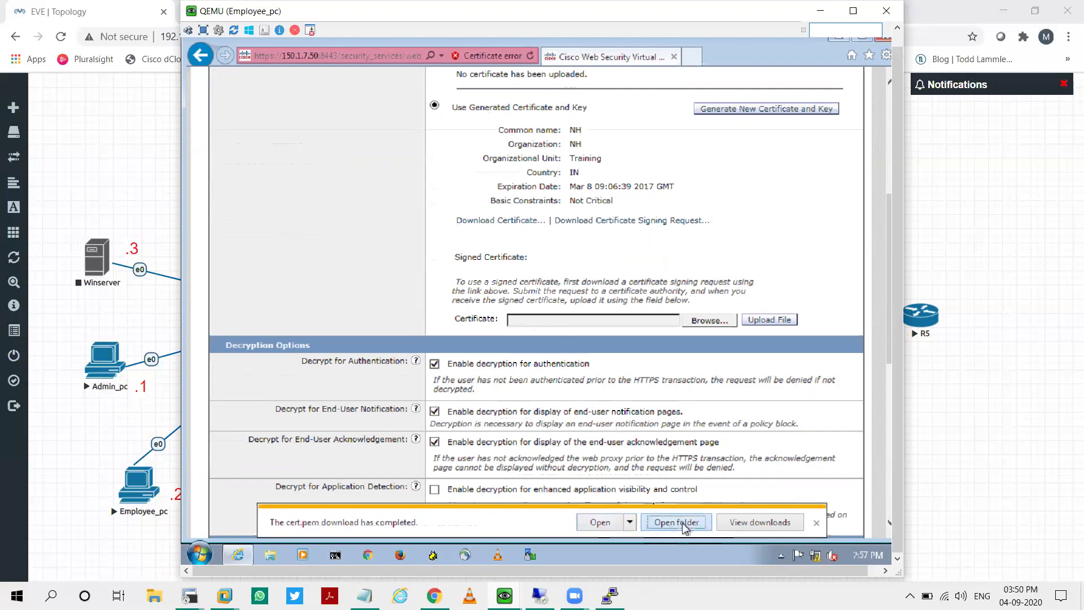
pyautogui.rightClick(438, 178)
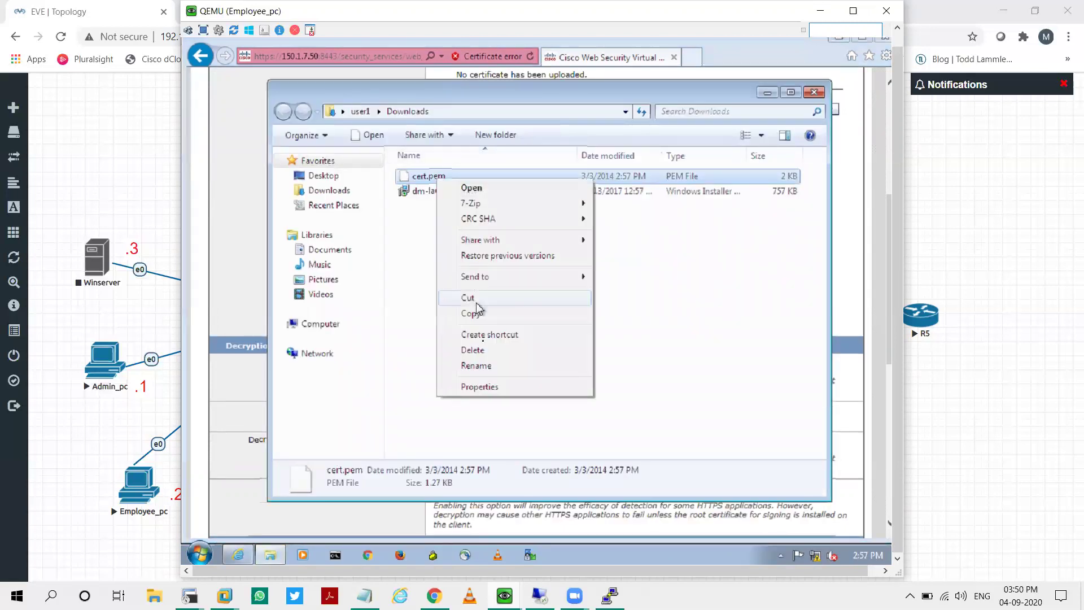
pyautogui.click(486, 366)
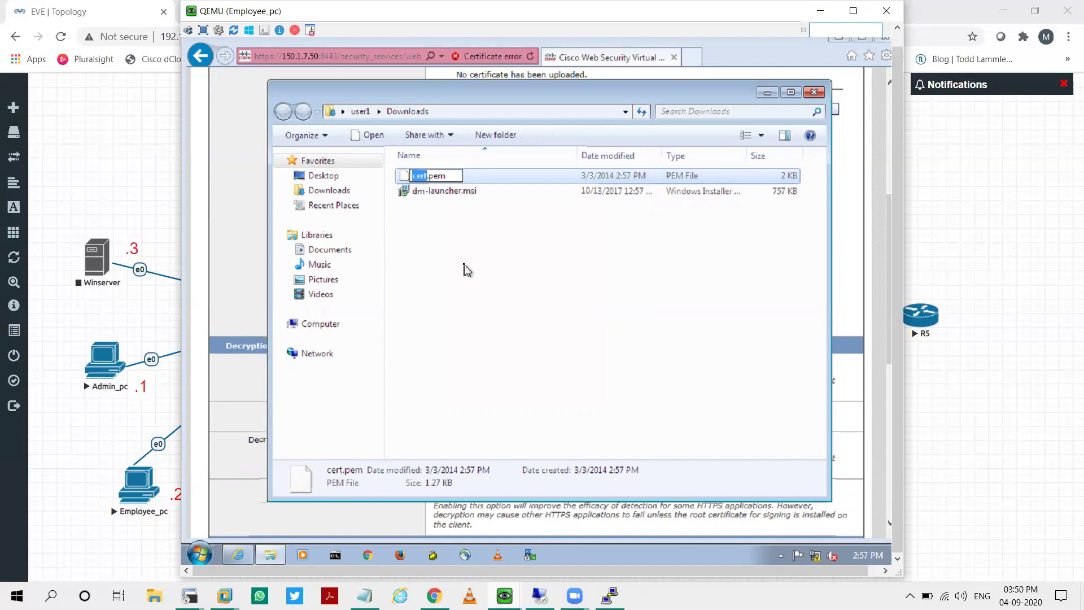
pyautogui.hotkey('ctrl', 'a')
pyautogui.write('NH.crt')
pyautogui.press('Return')
pyautogui.click(595, 297)
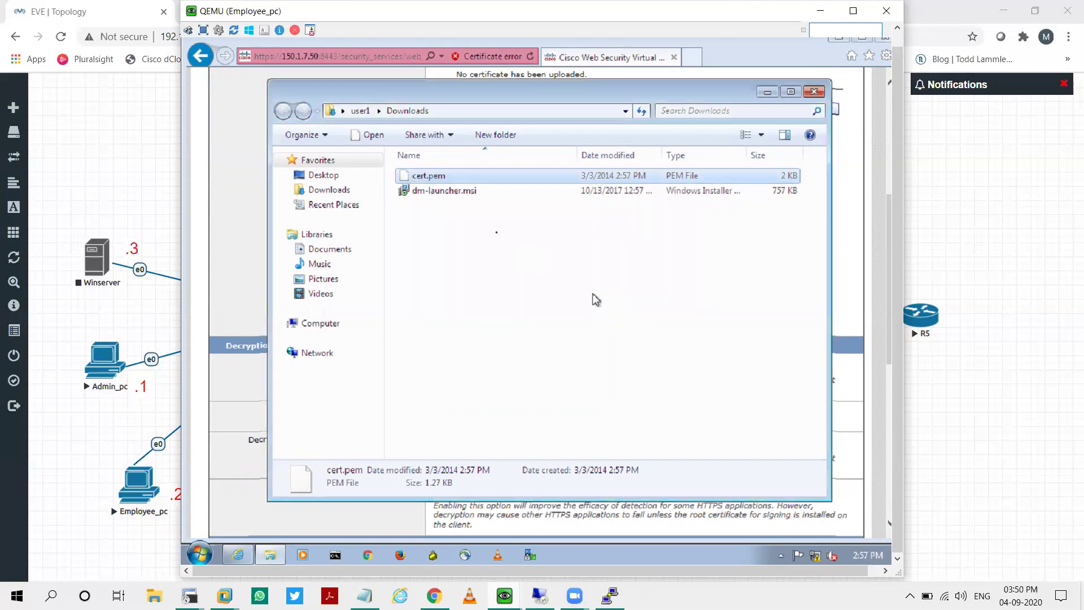
# Step: Move NH.crt to the Desktop and close the Downloads window
pyautogui.moveTo(475, 193); pyautogui.dragTo(340, 184)
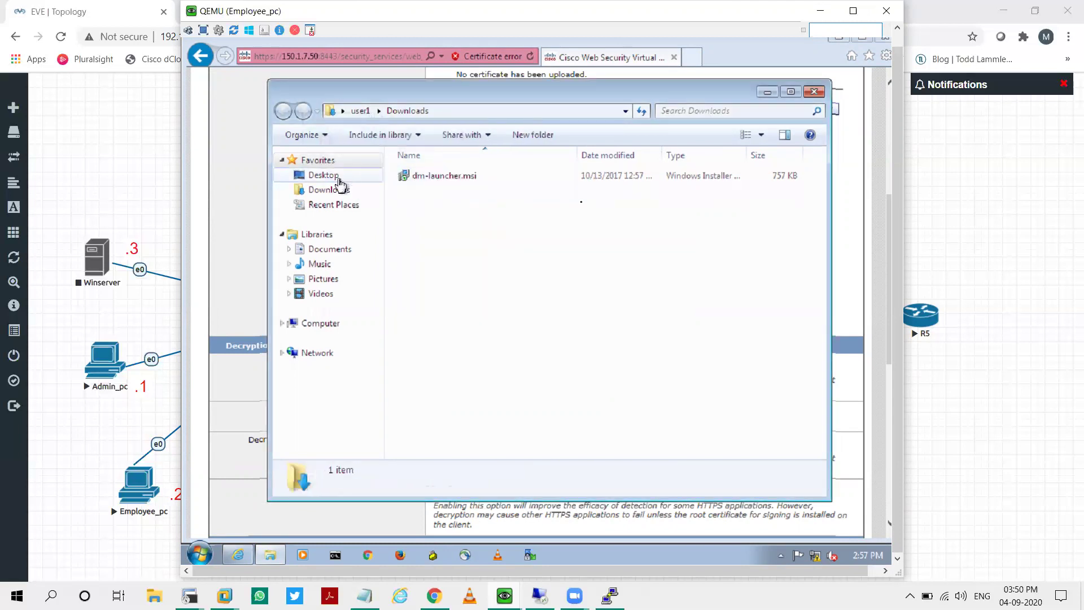
pyautogui.click(815, 92)
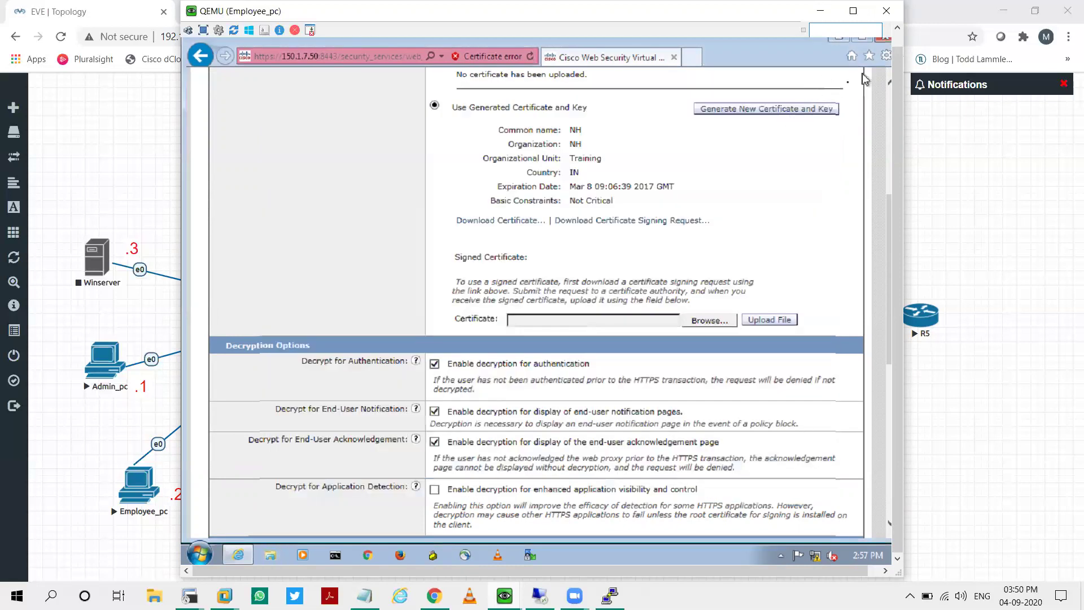
pyautogui.scroll(1, 894, 92)
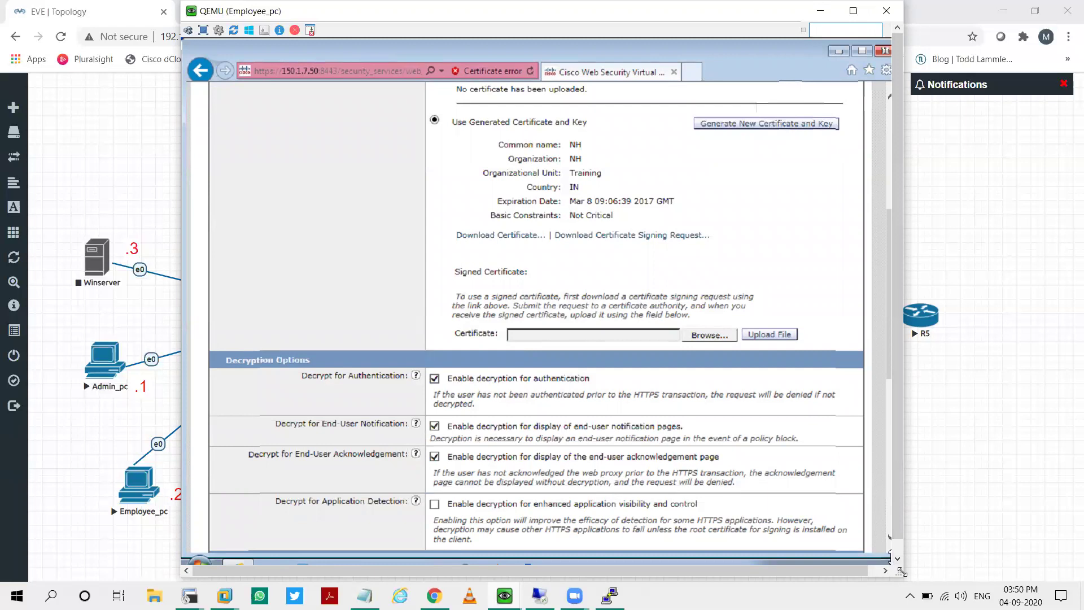
pyautogui.moveTo(902, 572); pyautogui.dragTo(915, 565)
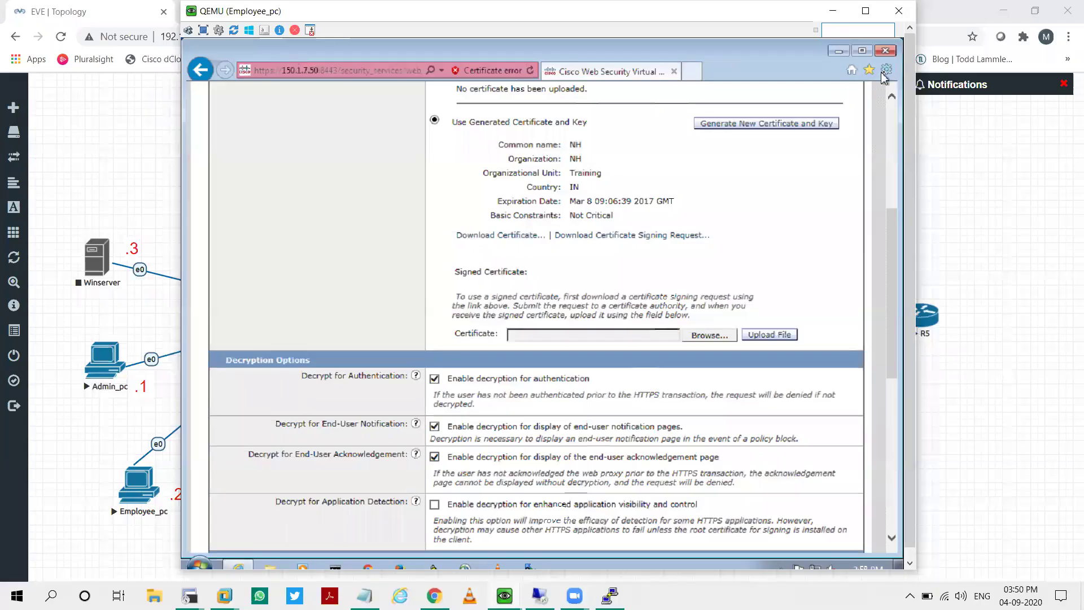
# Step: Open the Trusted Root Certification Authorities tab in Internet Options' certificate manager
pyautogui.click(886, 69)
pyautogui.click(763, 254)
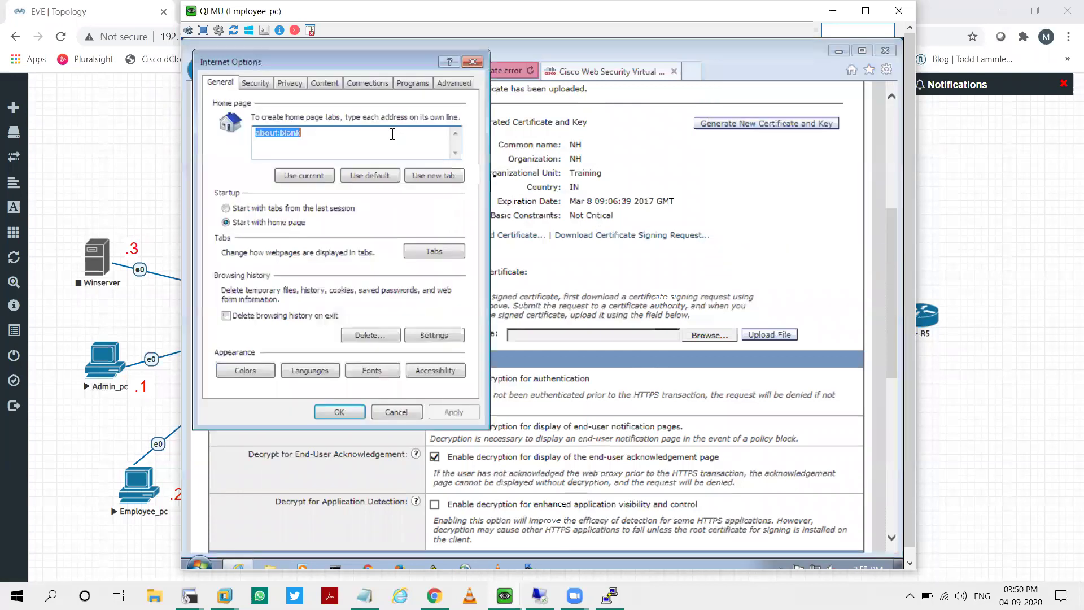
pyautogui.click(329, 89)
pyautogui.click(347, 196)
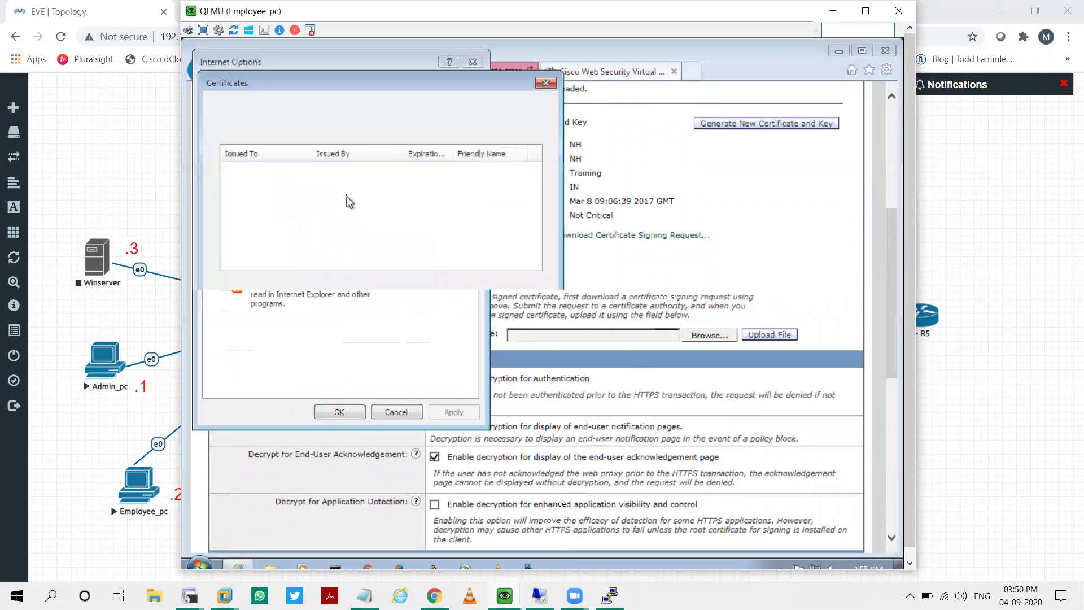
pyautogui.click(480, 127)
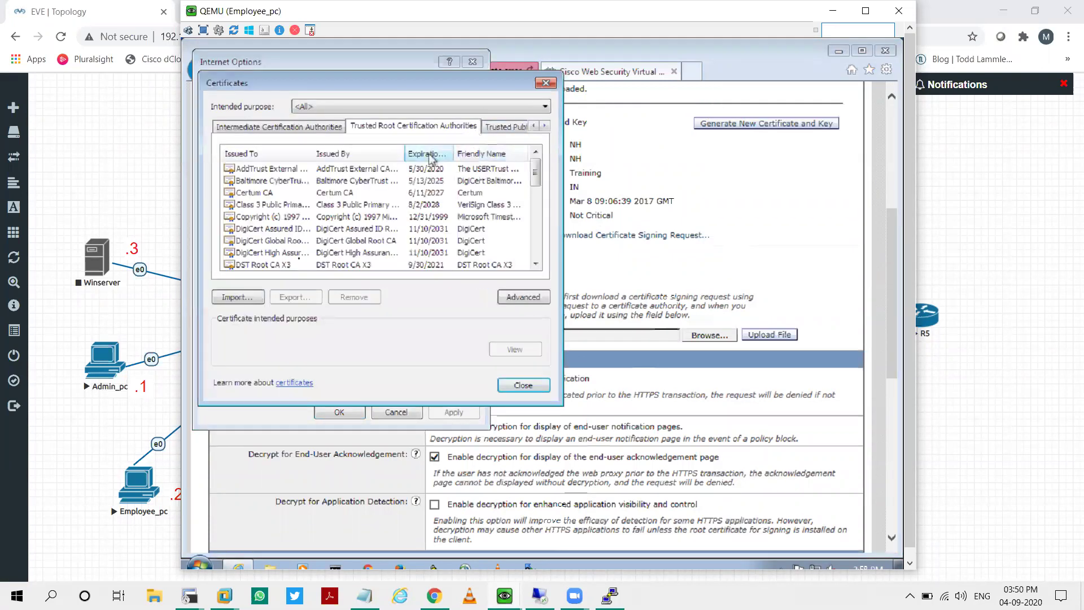
# Step: Import Desktop\NH.crt into Trusted Root Certification Authorities, confirm installation, and close Certificates
pyautogui.click(254, 298)
pyautogui.click(471, 389)
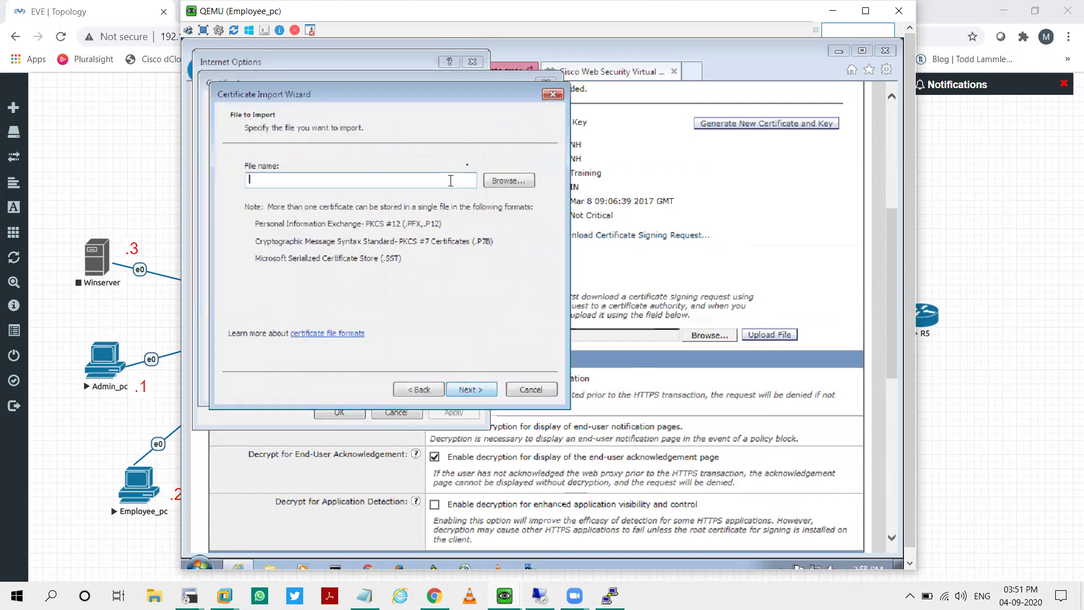
pyautogui.click(493, 183)
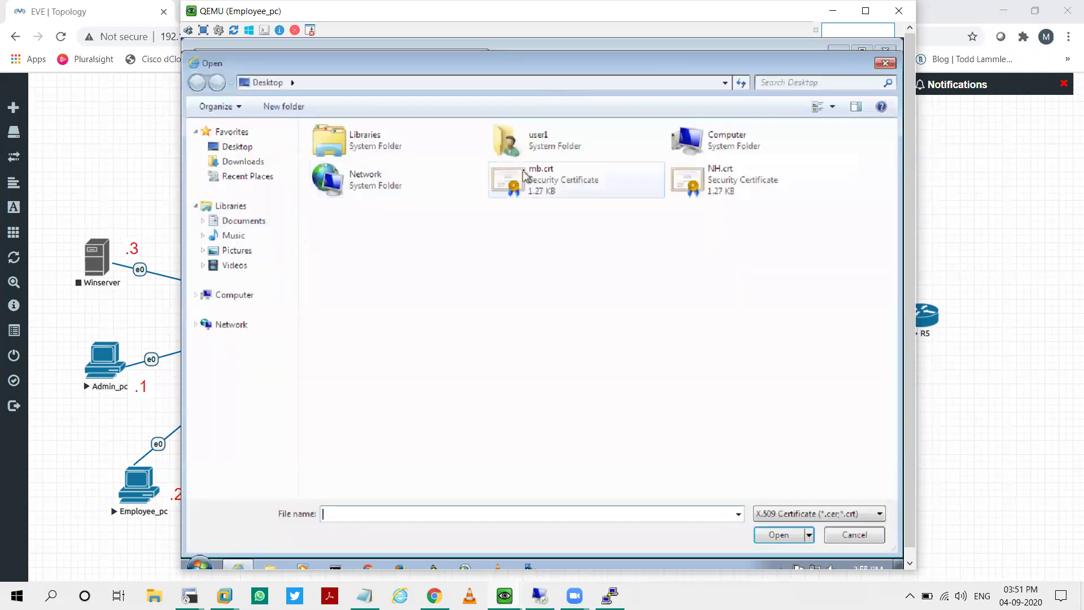
pyautogui.click(713, 185)
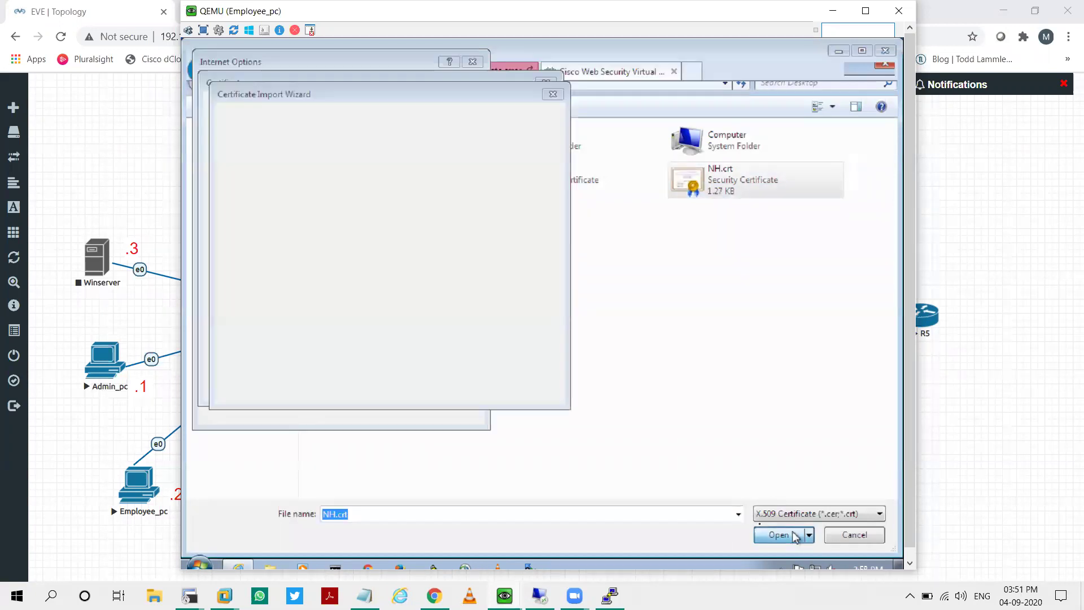
pyautogui.click(779, 534)
pyautogui.click(478, 396)
pyautogui.click(477, 395)
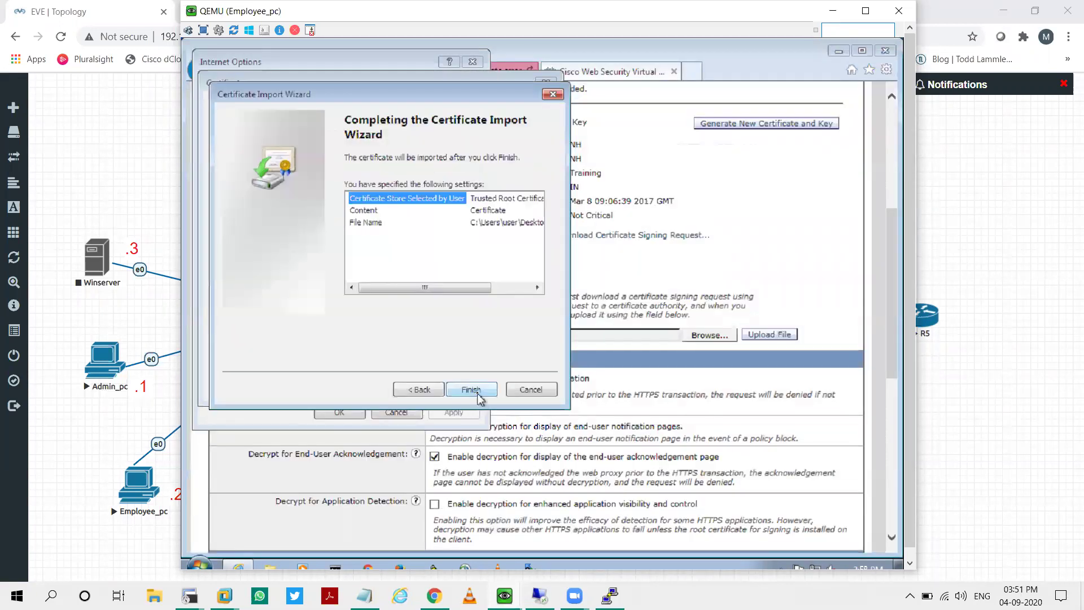
pyautogui.click(471, 390)
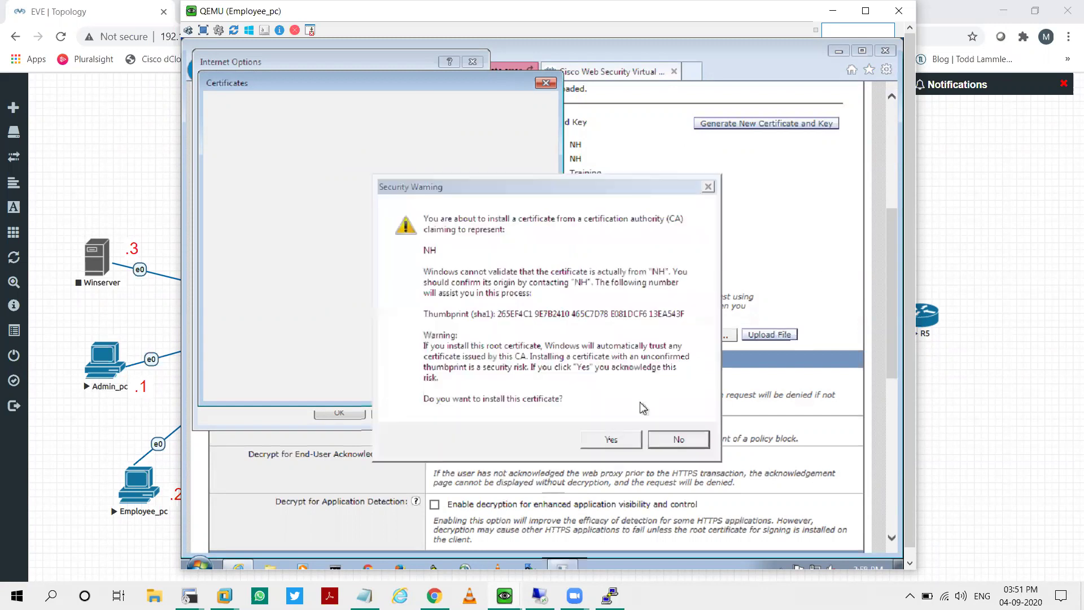
pyautogui.click(612, 441)
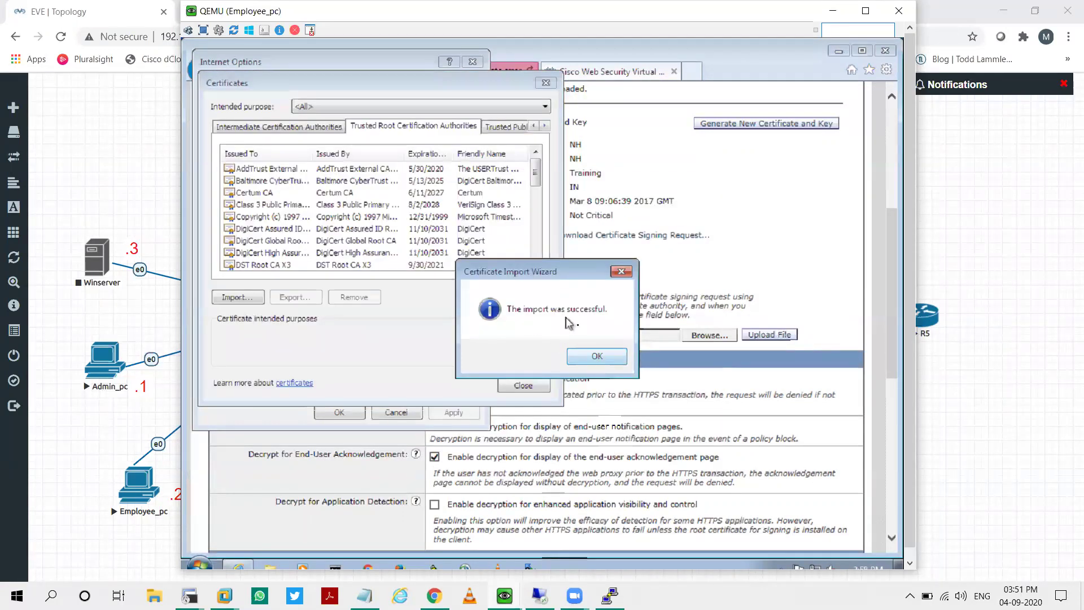
pyautogui.click(593, 359)
pyautogui.click(523, 385)
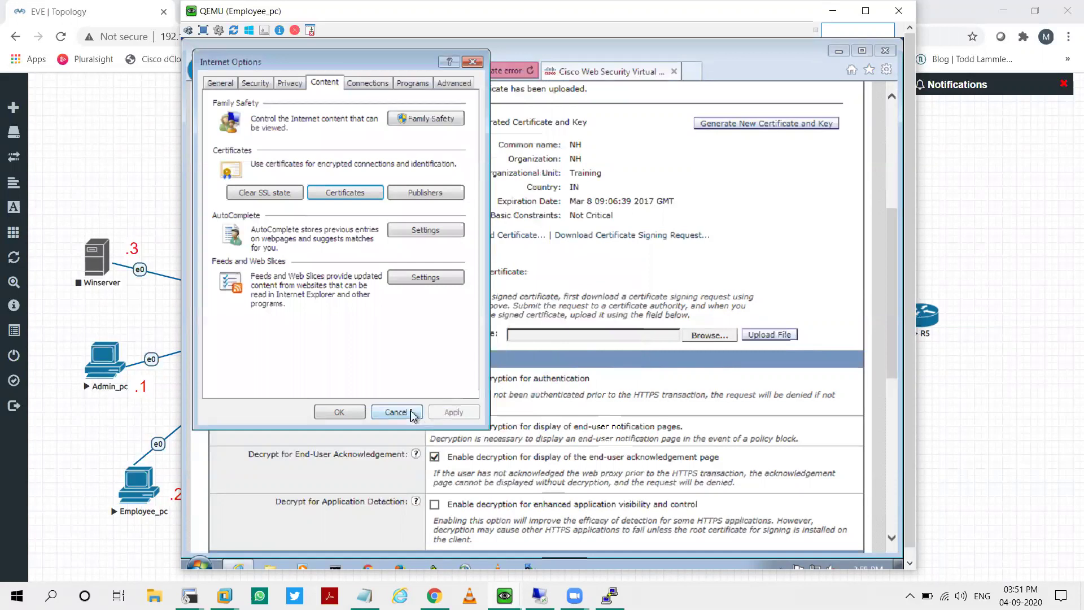
# Step: Close Internet Options and the Cisco Web Security tab, keeping a new tab open
pyautogui.click(415, 413)
pyautogui.click(694, 72)
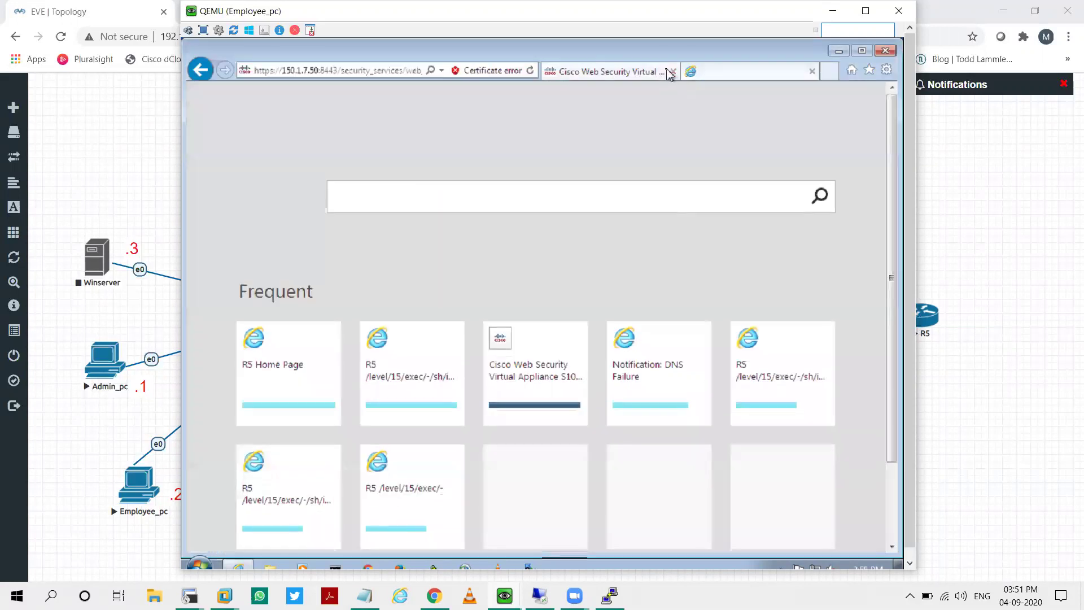
pyautogui.click(607, 72)
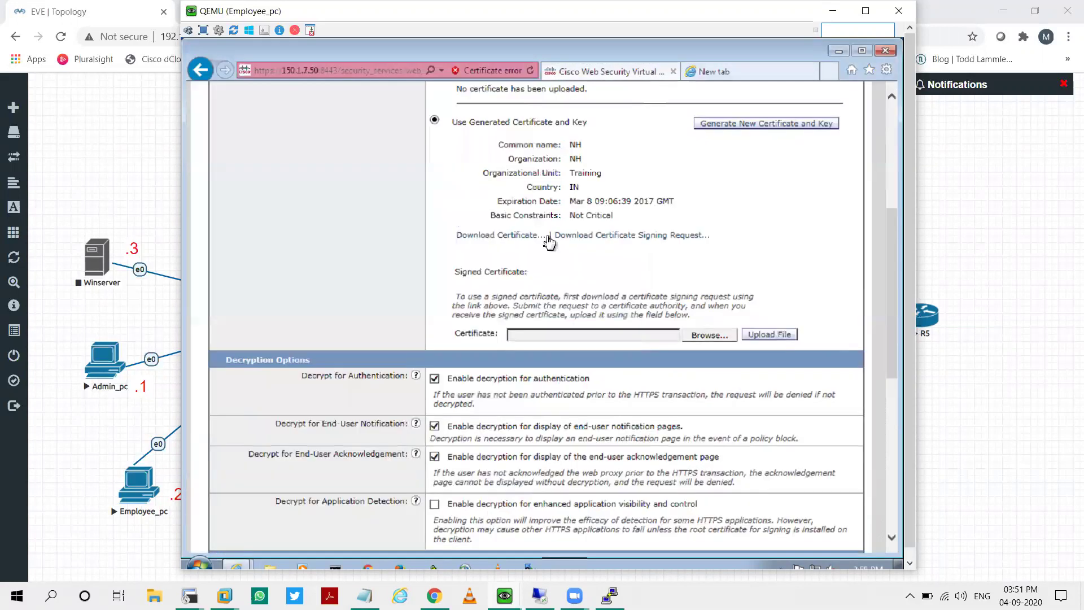
pyautogui.click(673, 71)
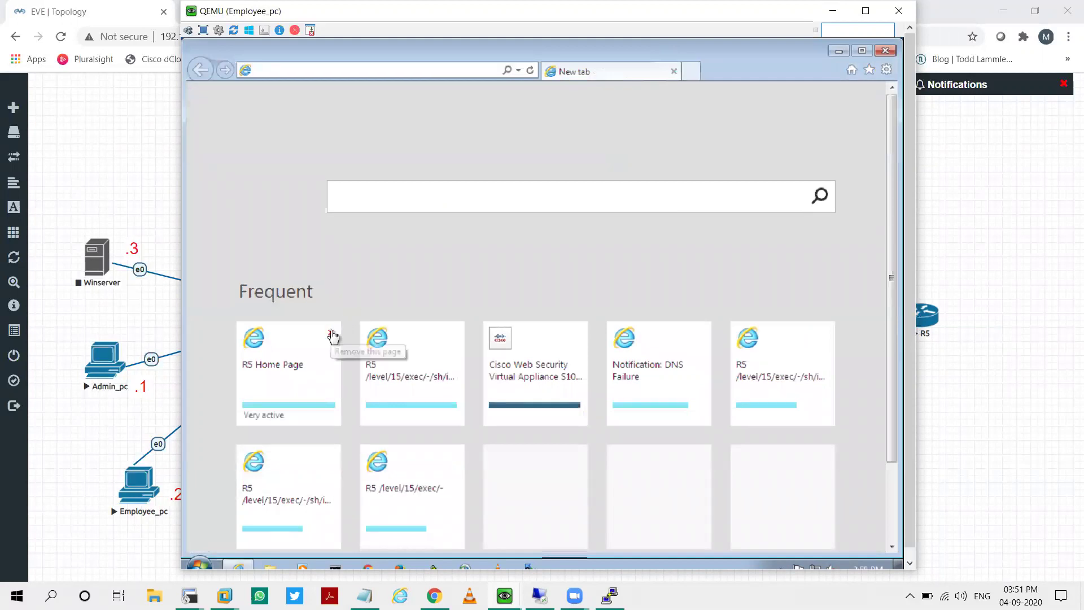
# Step: Enter flipkart.com, then close Internet Explorer and relaunch it from the taskbar
pyautogui.write('flipkart.com')
pyautogui.press('Return')
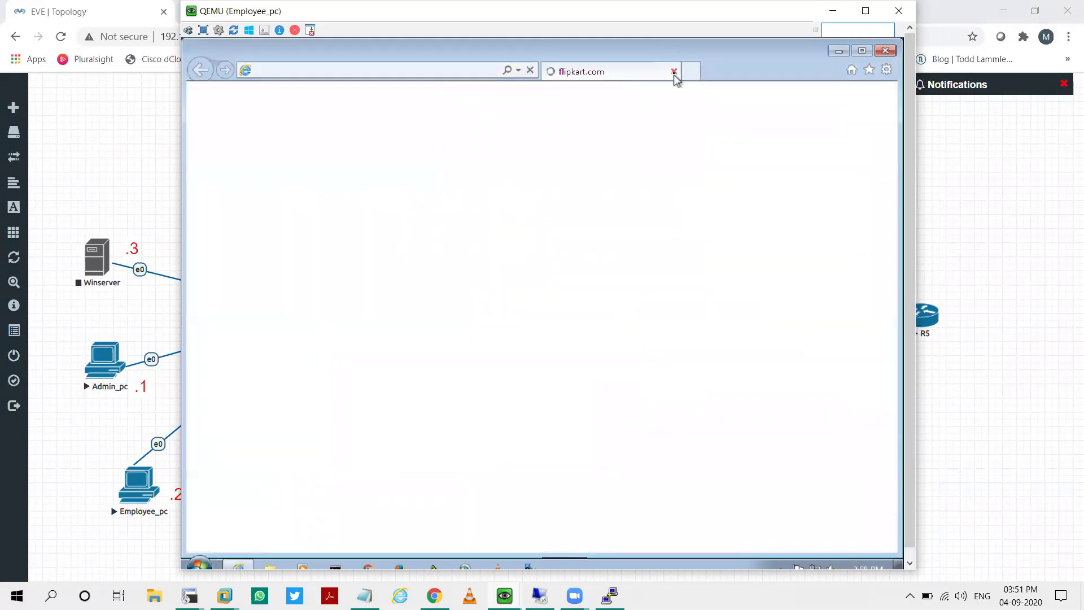
pyautogui.click(674, 72)
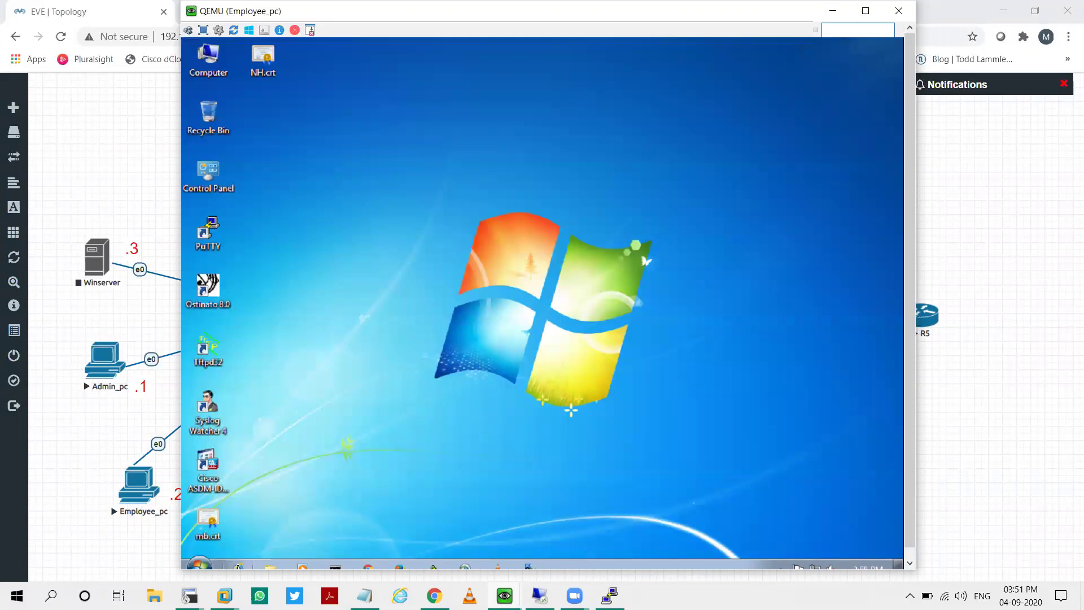
pyautogui.click(239, 565)
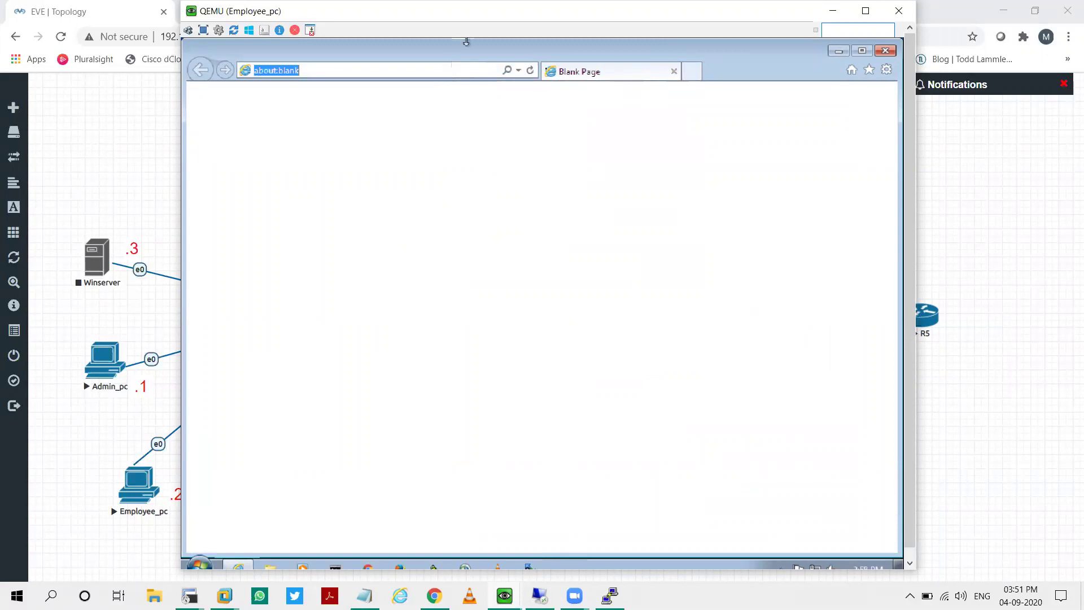
pyautogui.write('h')
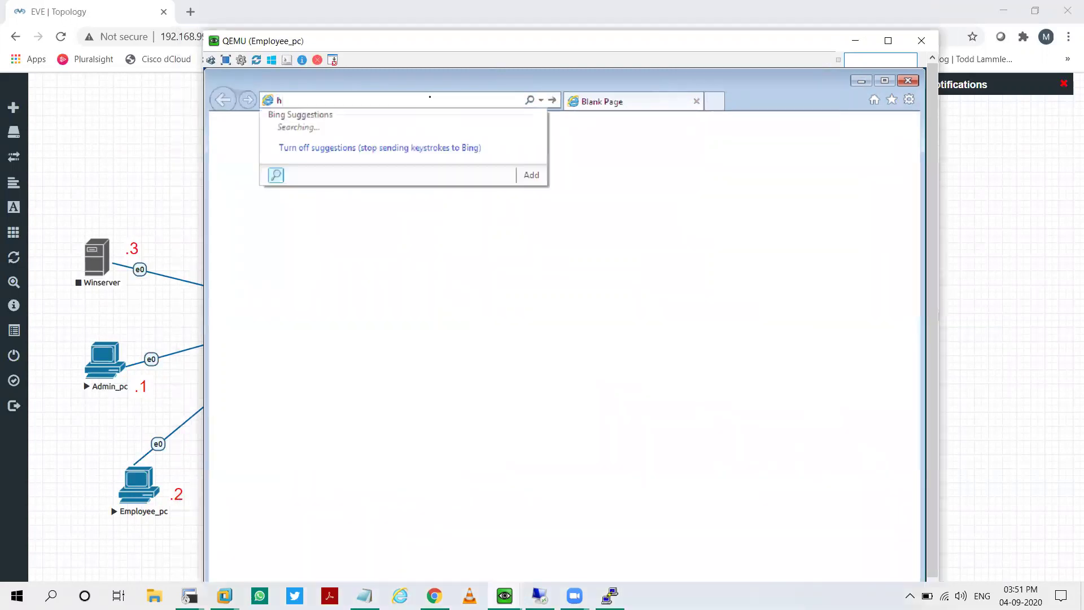
pyautogui.write('ttpp')
pyautogui.press('BackSpace')
pyautogui.press('BackSpace')
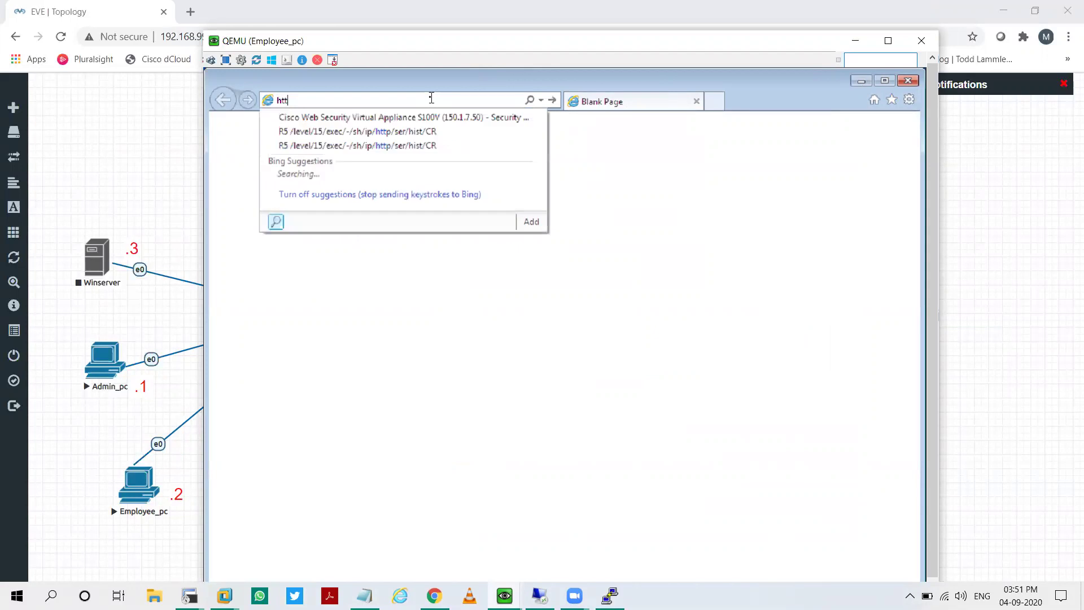
pyautogui.write('ps://www')
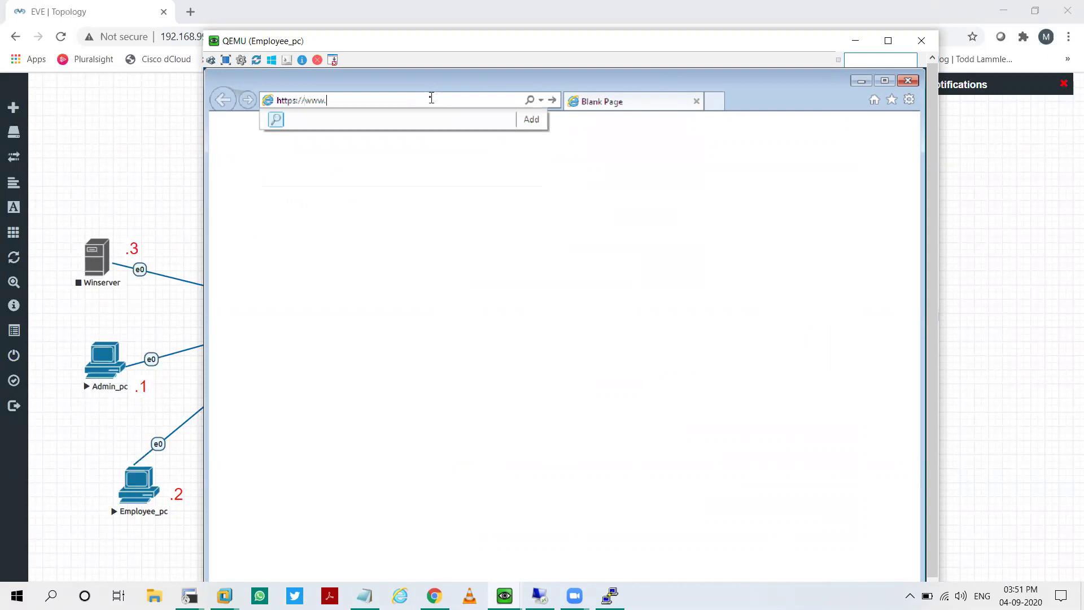
pyautogui.write('.amazon.com/')
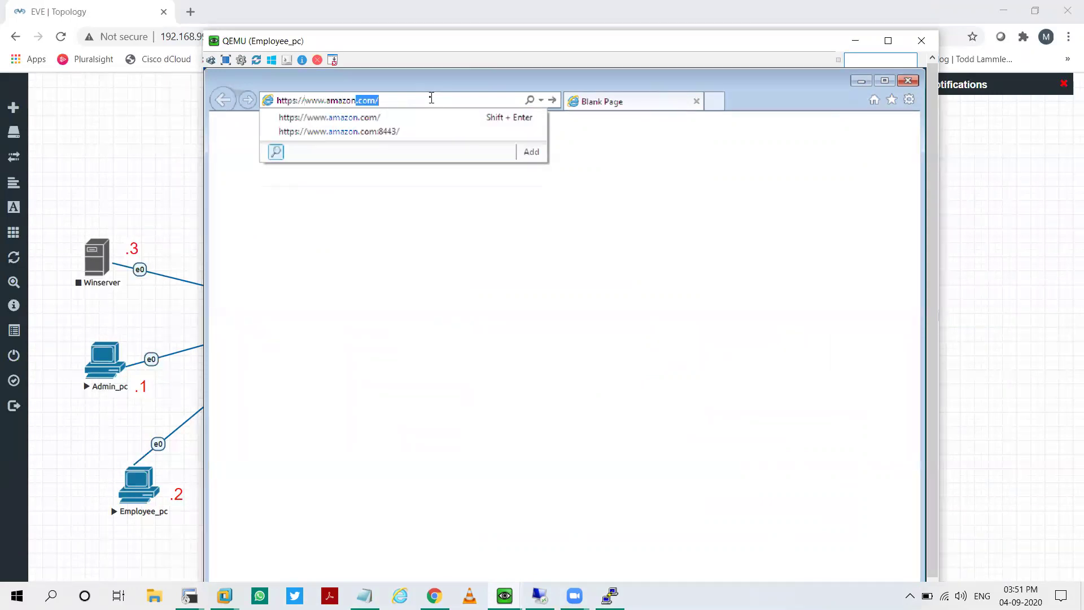
pyautogui.press('Return')
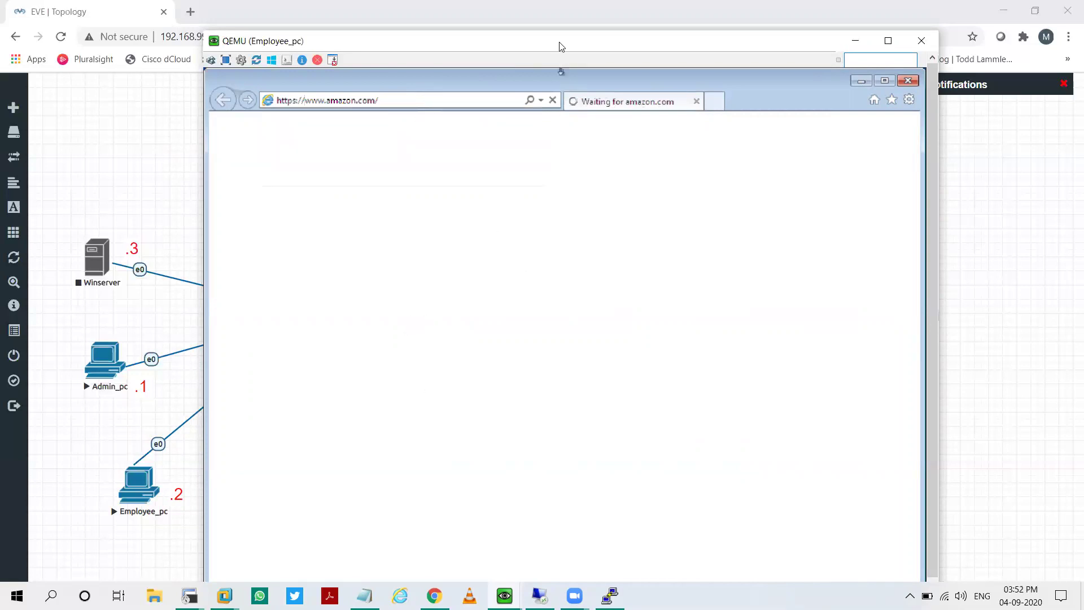
pyautogui.moveTo(559, 41); pyautogui.dragTo(554, 19)
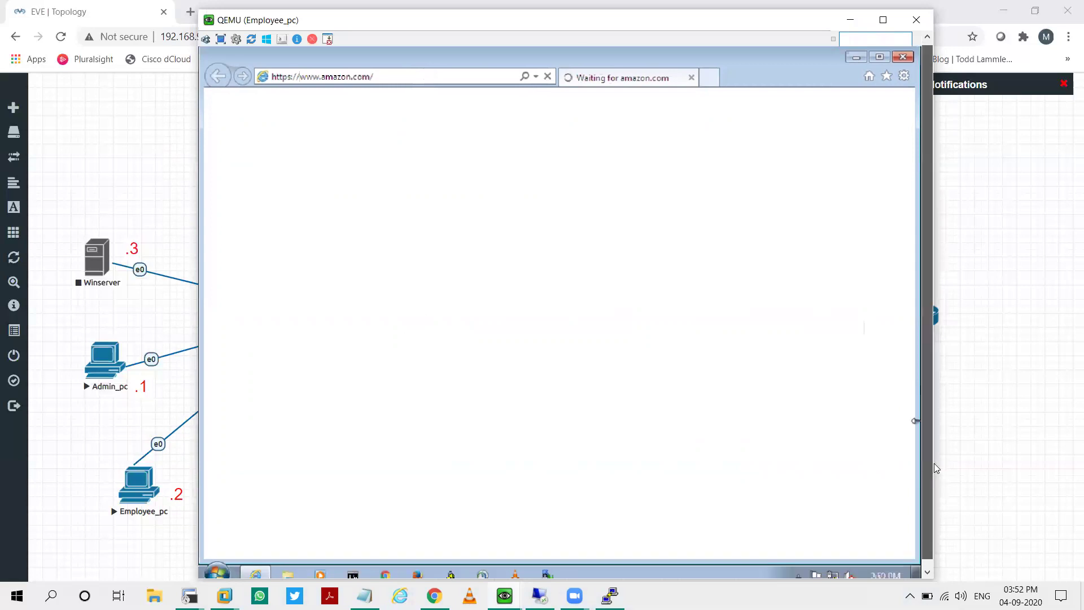
pyautogui.moveTo(931, 463); pyautogui.dragTo(931, 472)
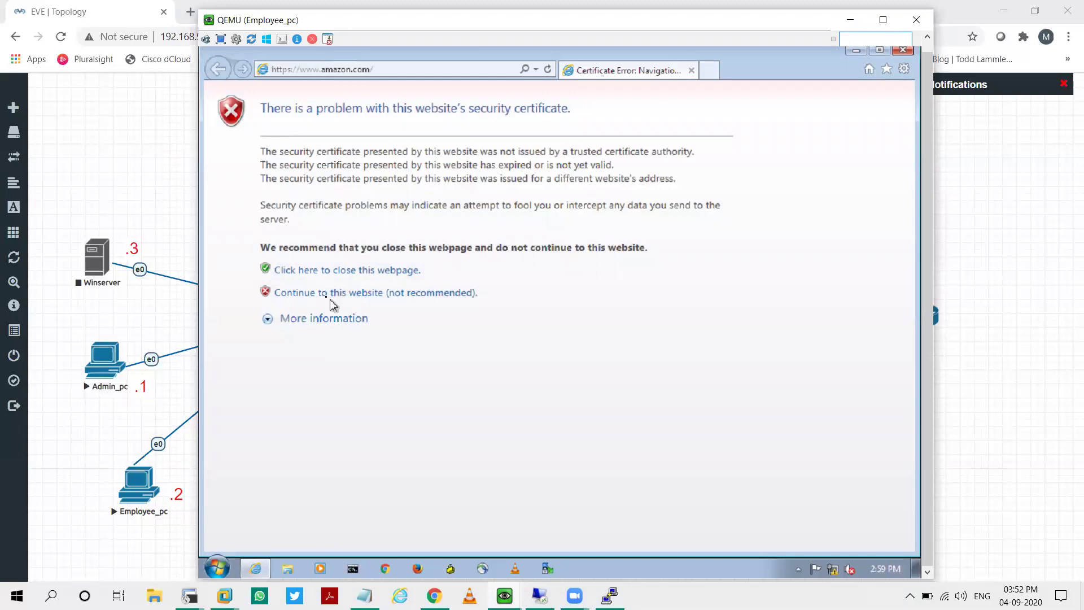
# Step: Continue past amazon.com's certificate warning and sign in with the router username and password
pyautogui.click(382, 294)
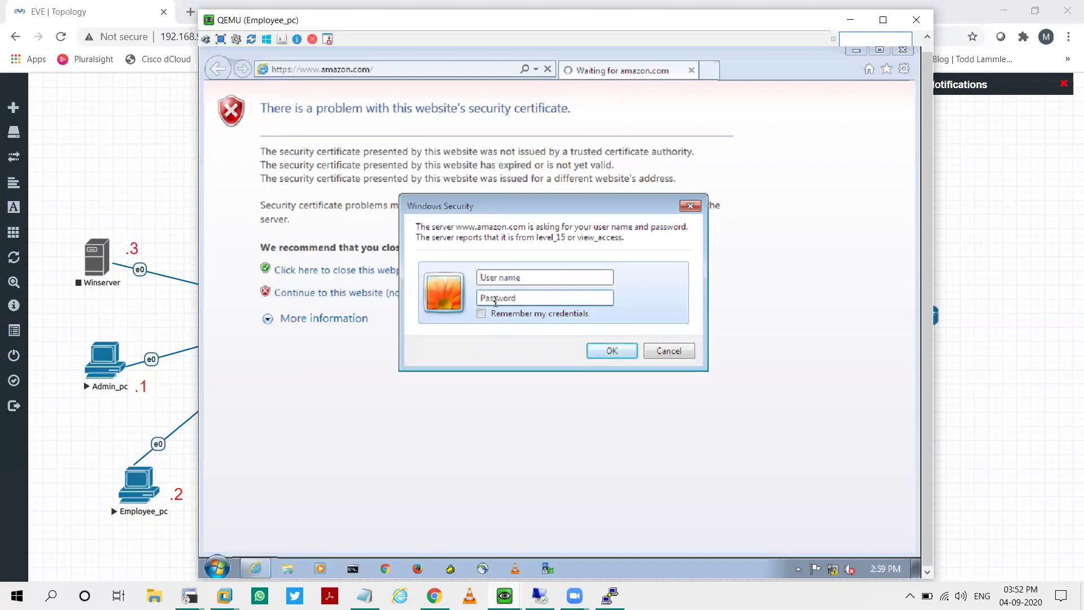
pyautogui.write('af')
pyautogui.press('BackSpace')
pyautogui.press('BackSpace')
pyautogui.write('admin')
pyautogui.press('Tab')
pyautogui.write('admin')
pyautogui.press('Return')
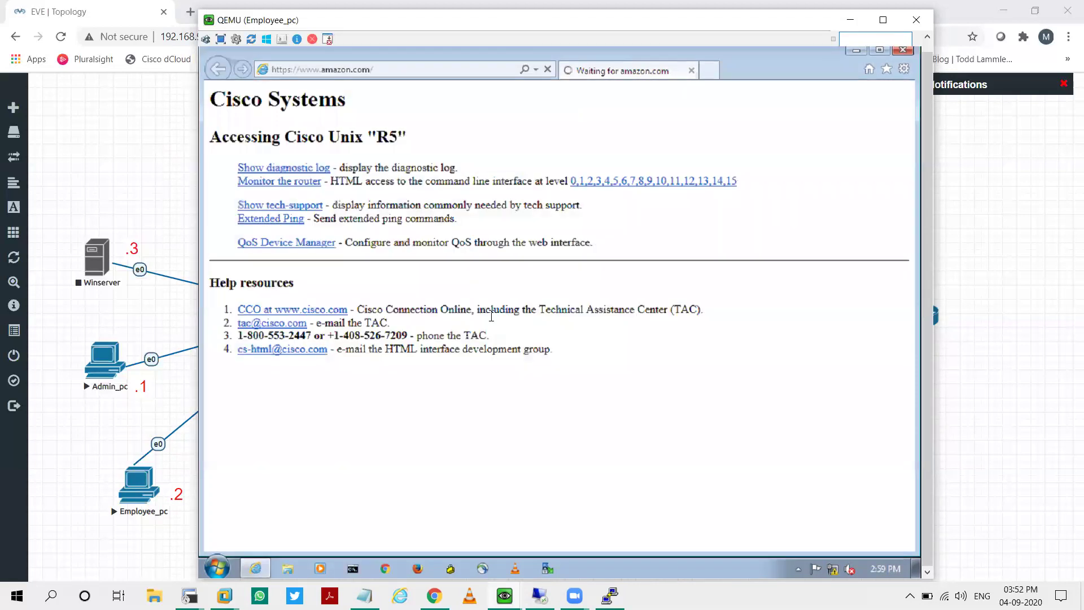
# Step: At level 15, run 'sh ip http ser hist' on R5, review the output, and open a new tab
pyautogui.click(723, 182)
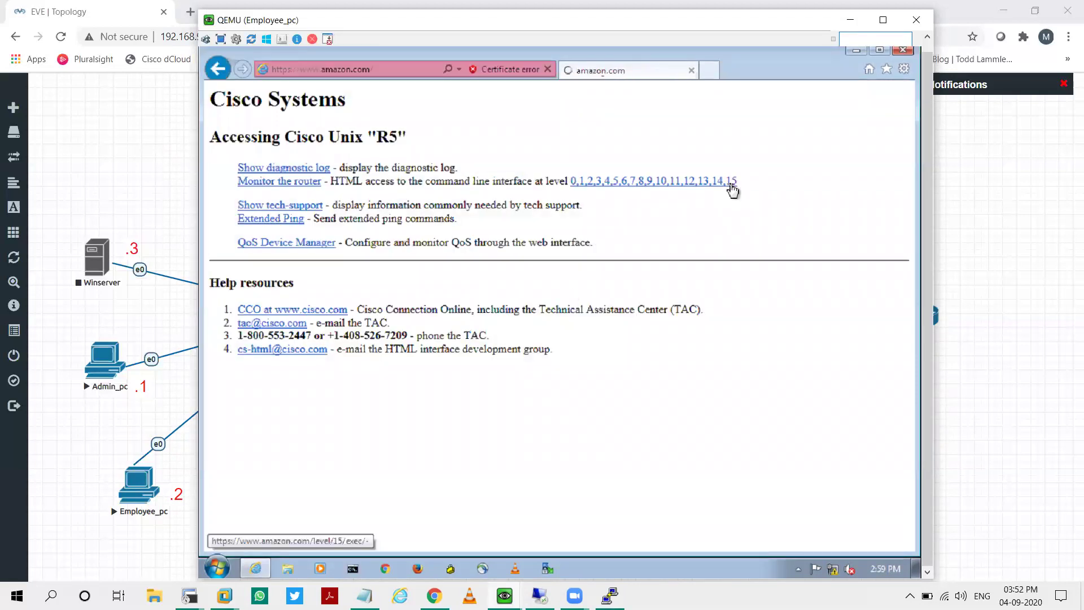
pyautogui.click(378, 178)
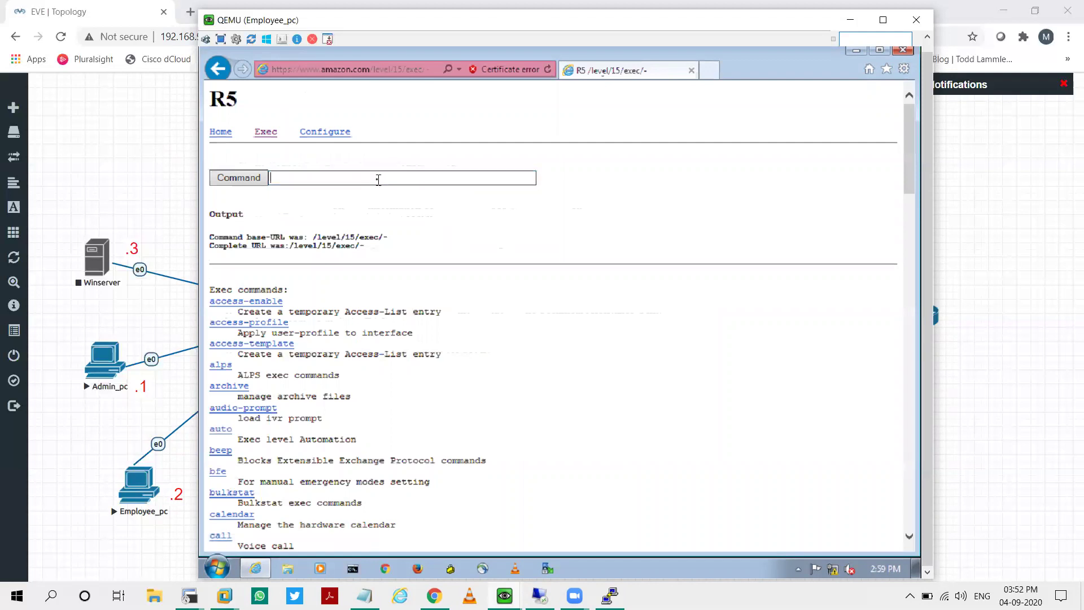
pyautogui.write('sh ip http ser hist')
pyautogui.press('Return')
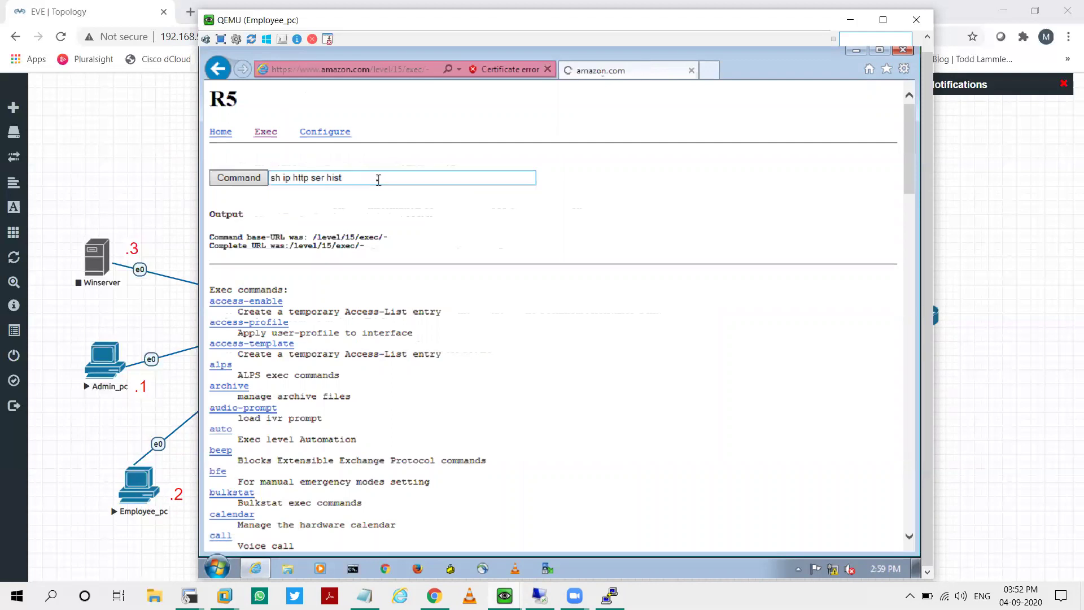
pyautogui.scroll(-2, 389, 328)
pyautogui.doubleClick(375, 462)
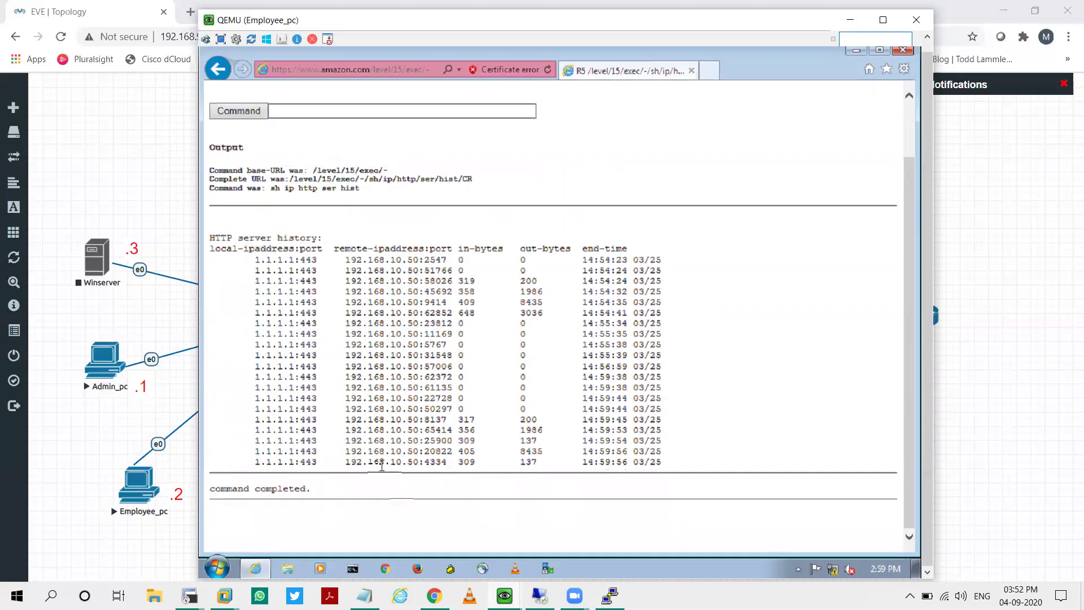
pyautogui.click(709, 70)
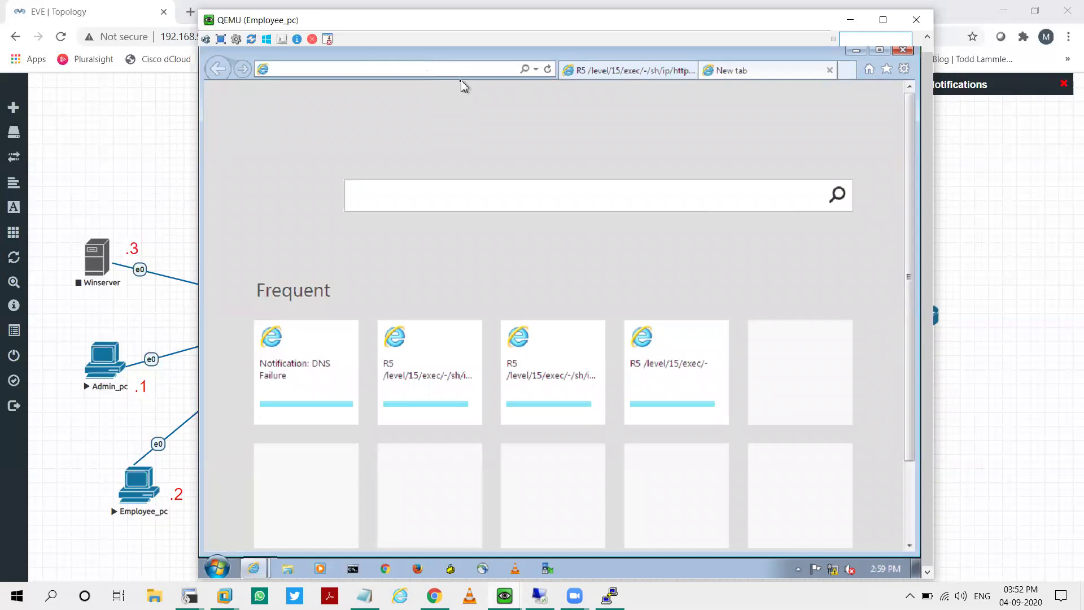
pyautogui.write('http')
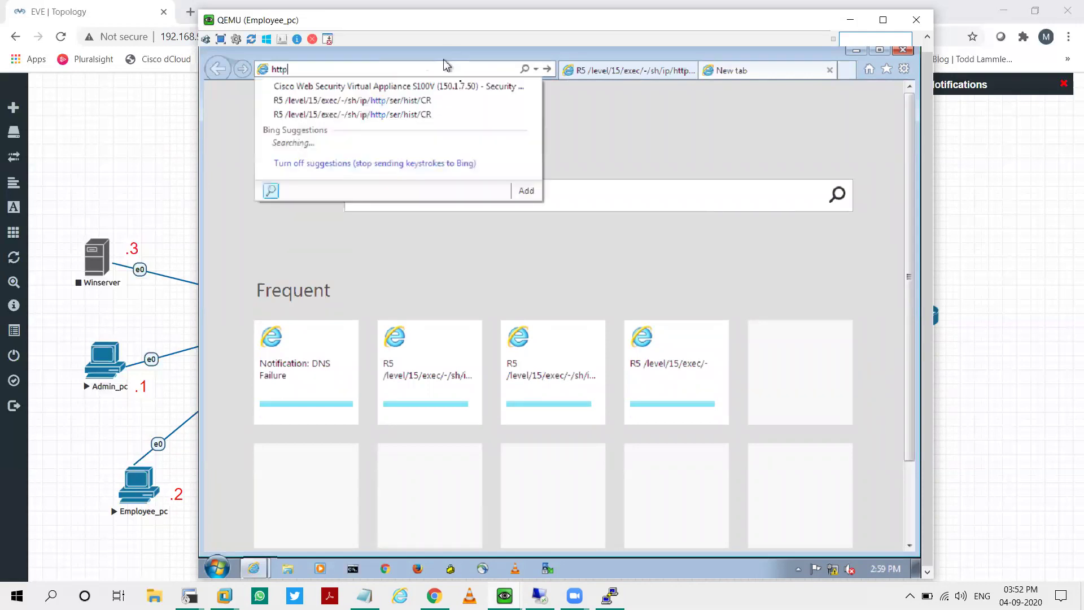
pyautogui.press('BackSpace')
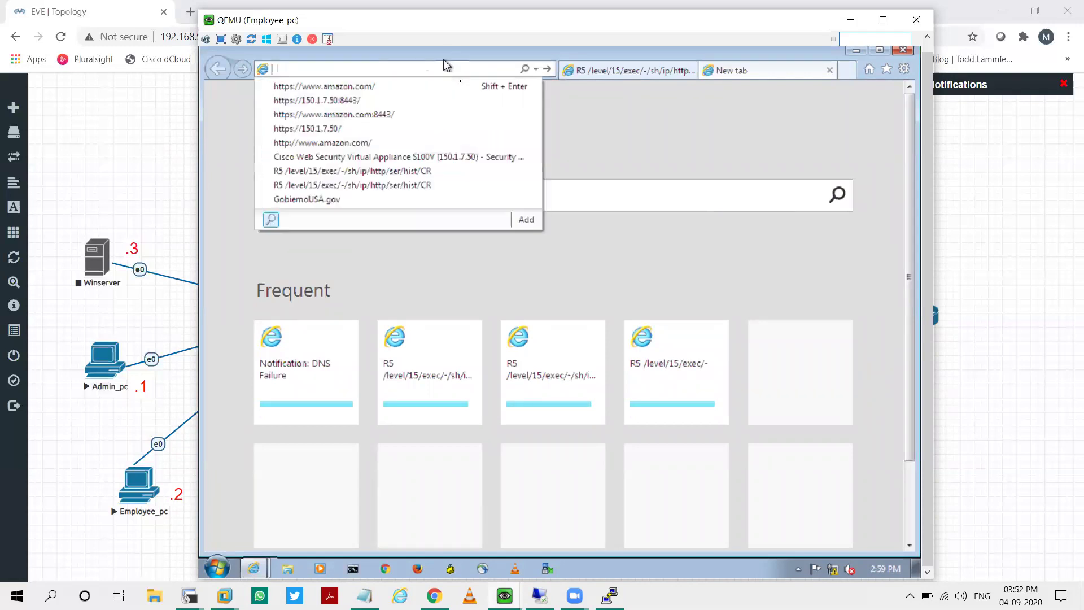
pyautogui.write('ps://')
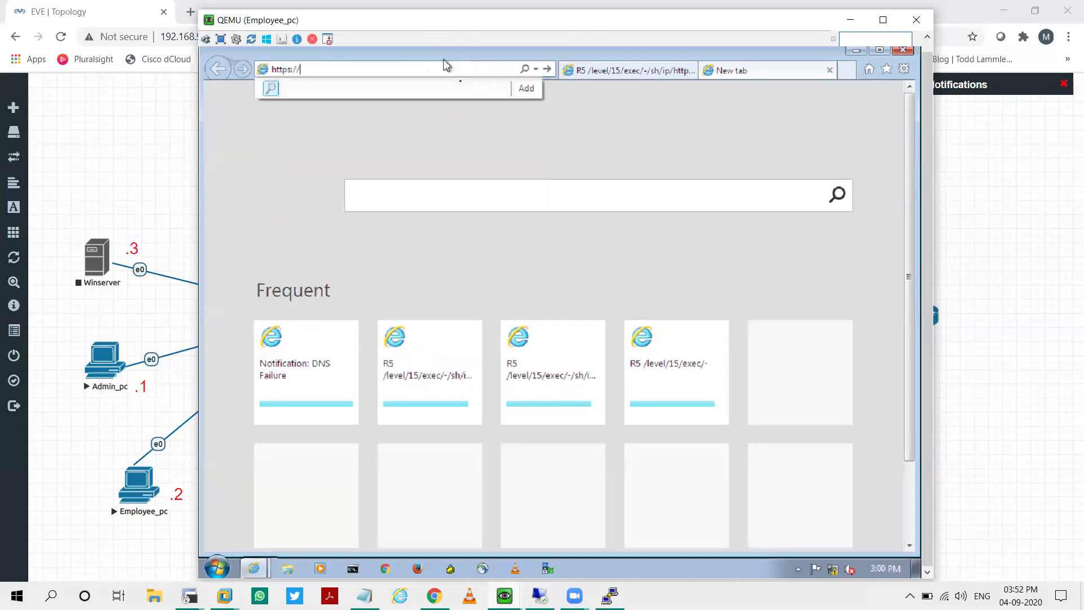
pyautogui.write('ww.')
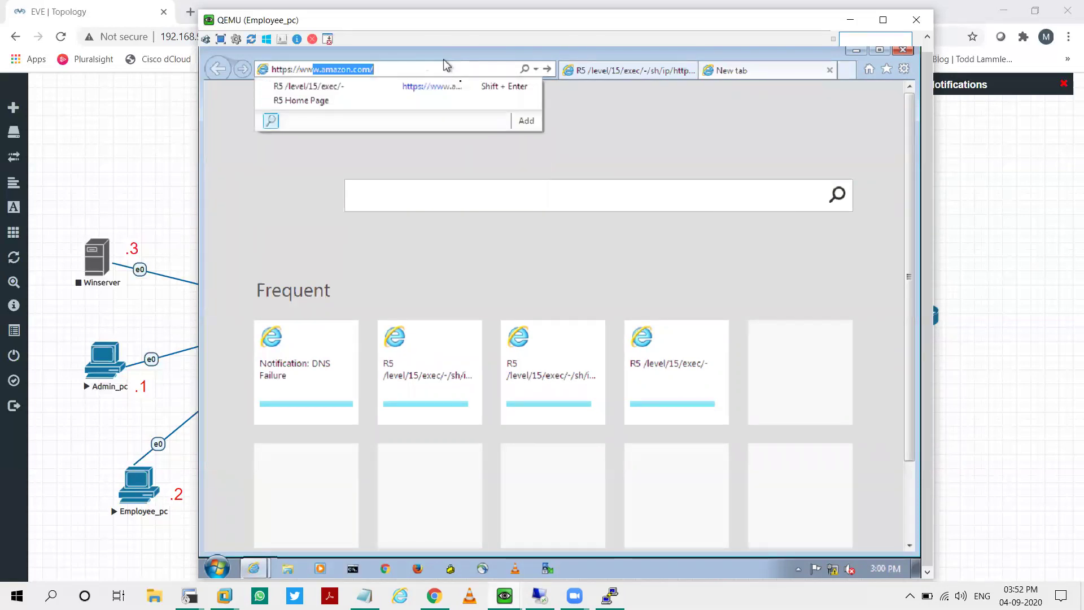
pyautogui.write('fli')
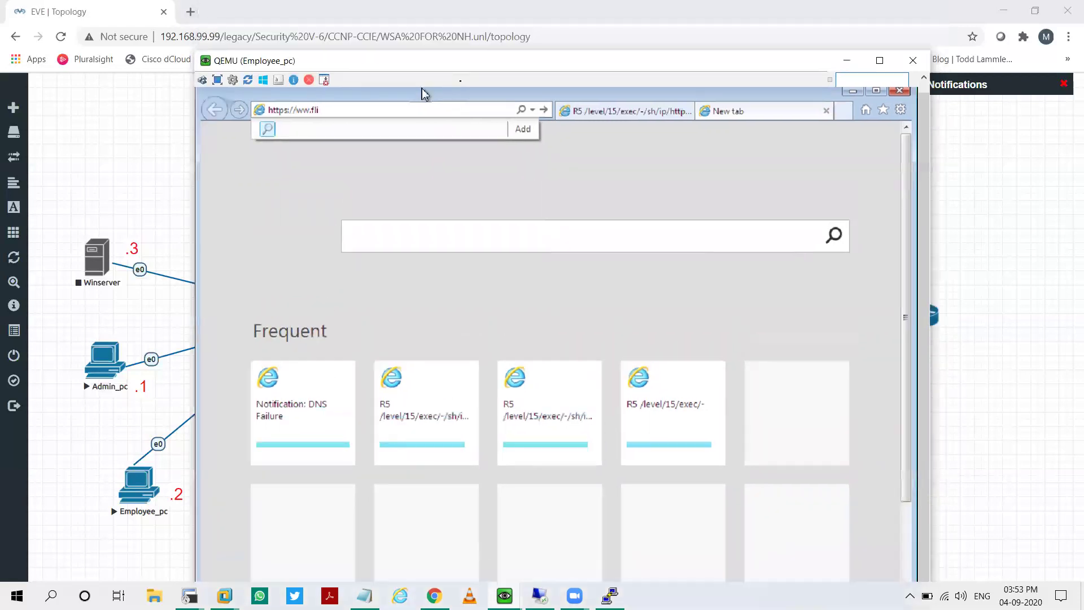
pyautogui.write('pkartt')
pyautogui.press('BackSpace')
pyautogui.write('.com')
pyautogui.press('Left')
pyautogui.press('Left')
pyautogui.press('Left')
pyautogui.press('Left')
pyautogui.press('Left')
pyautogui.press('Left')
pyautogui.press('Left')
pyautogui.press('Left')
pyautogui.press('Left')
pyautogui.write('w')
pyautogui.press('Return')
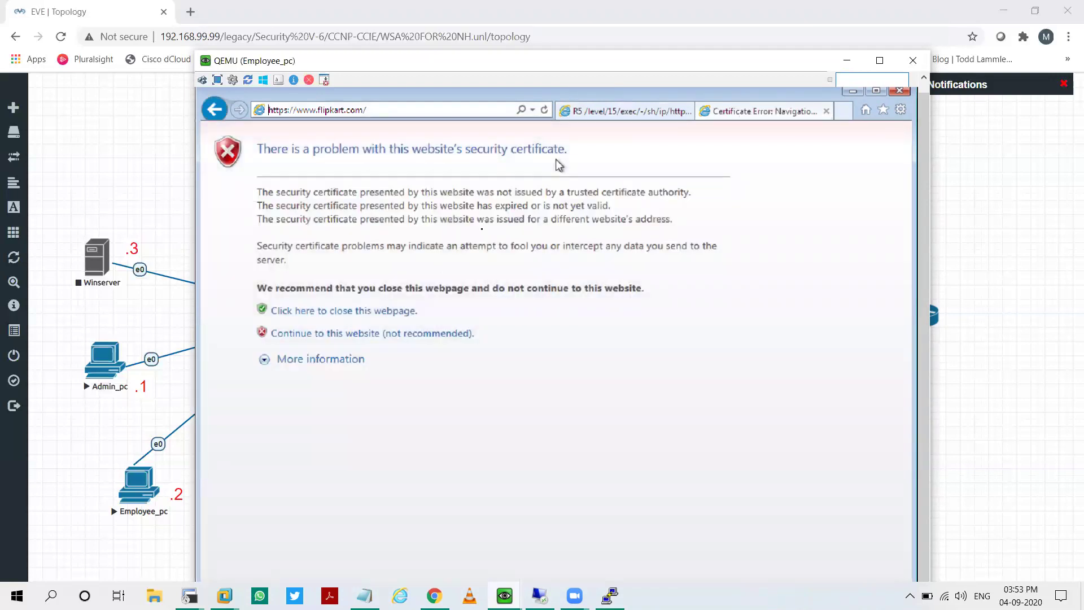
# Step: Continue to flipkart.com, review its Shopping web category block message, then close all IE tabs
pyautogui.click(417, 335)
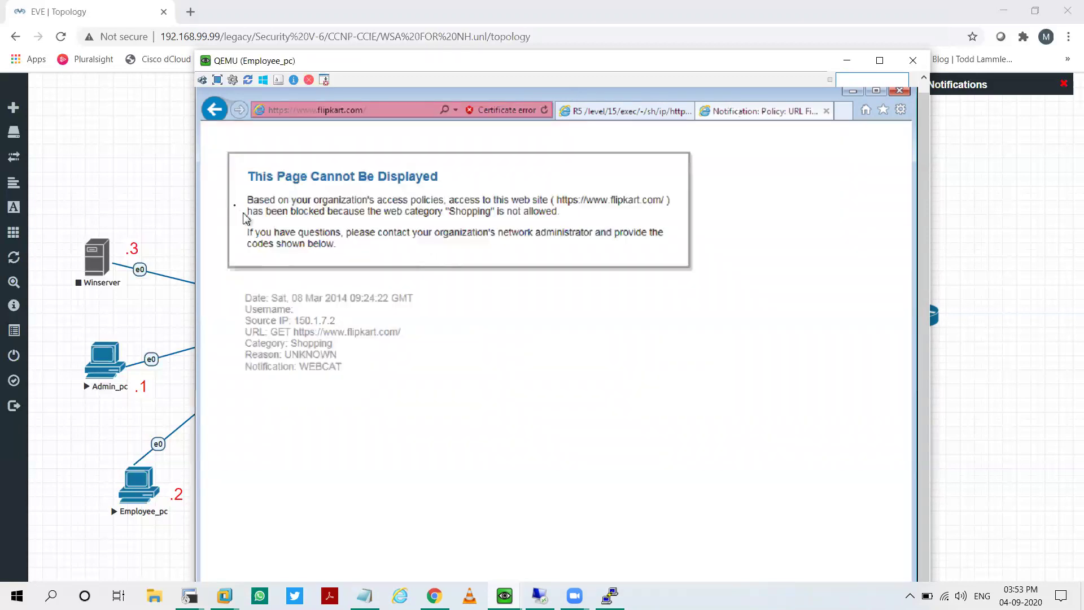
pyautogui.moveTo(249, 204); pyautogui.dragTo(535, 208)
pyautogui.click(480, 217)
pyautogui.doubleClick(477, 215)
pyautogui.click(531, 223)
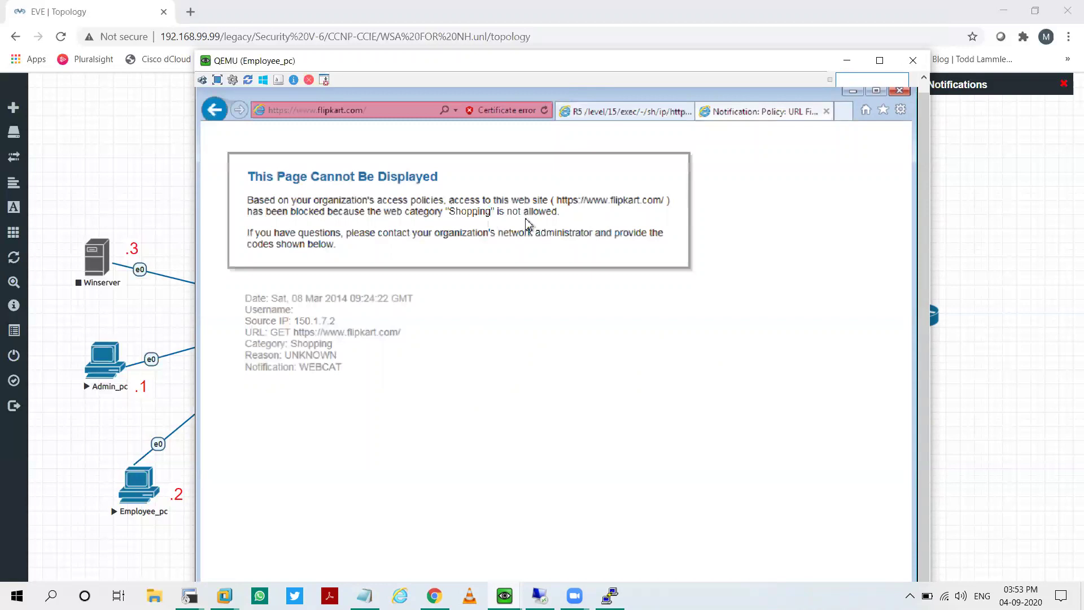
pyautogui.moveTo(384, 212); pyautogui.dragTo(431, 222)
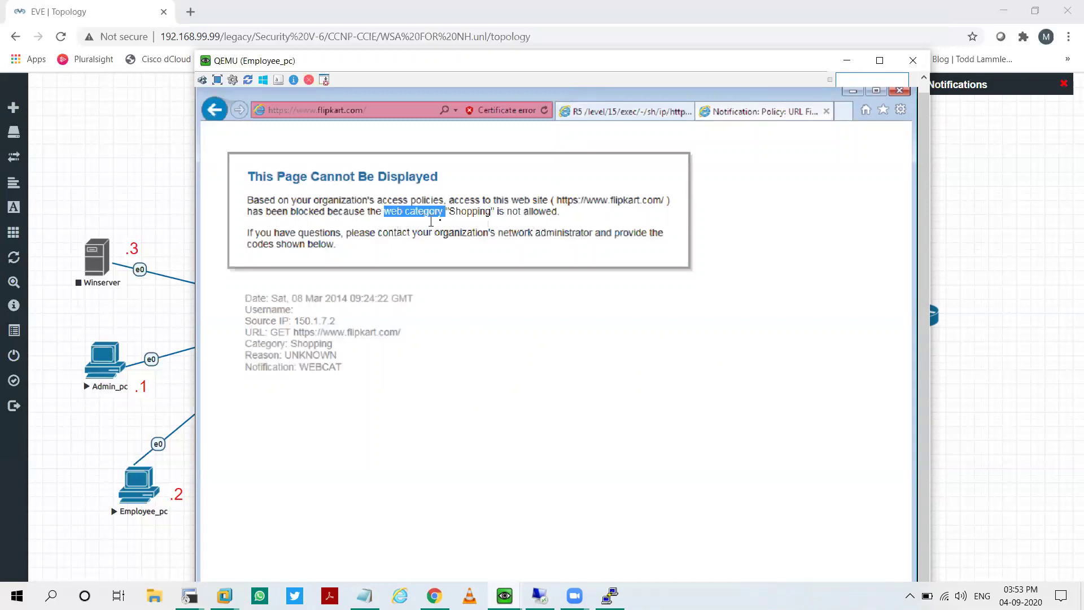
pyautogui.click(472, 216)
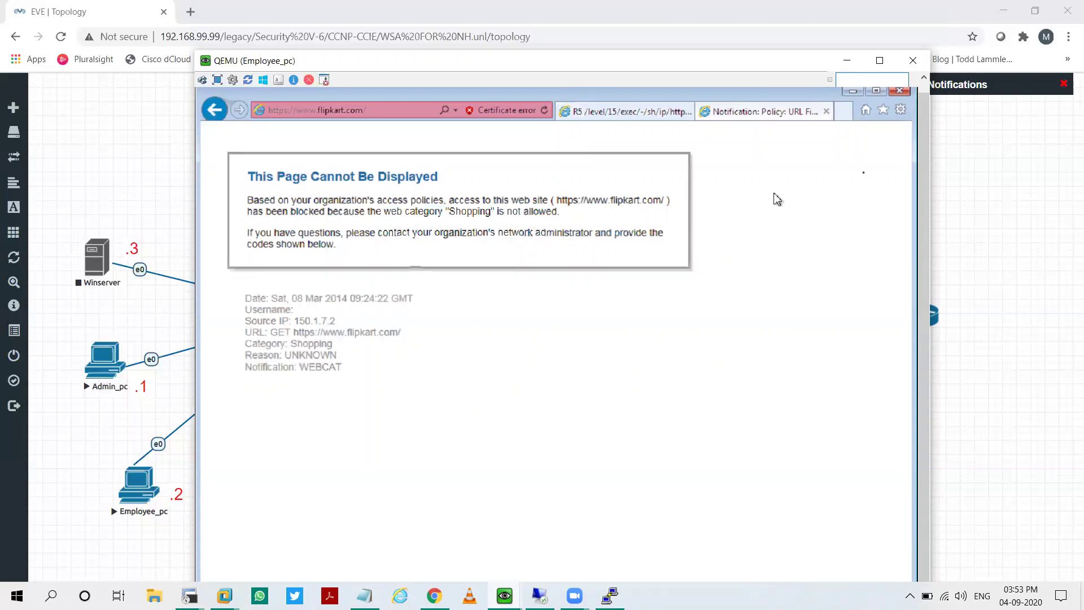
pyautogui.click(900, 90)
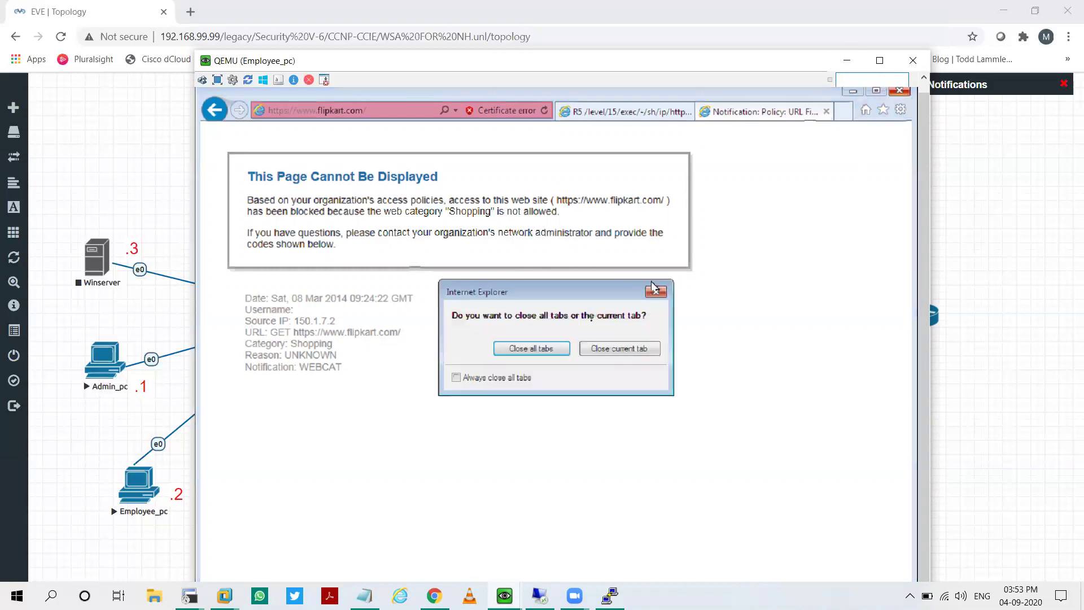
pyautogui.click(531, 349)
# Step: Close the Employee_pc console and minimize the EVE topology Chrome window to reveal the desktop
pyautogui.click(913, 60)
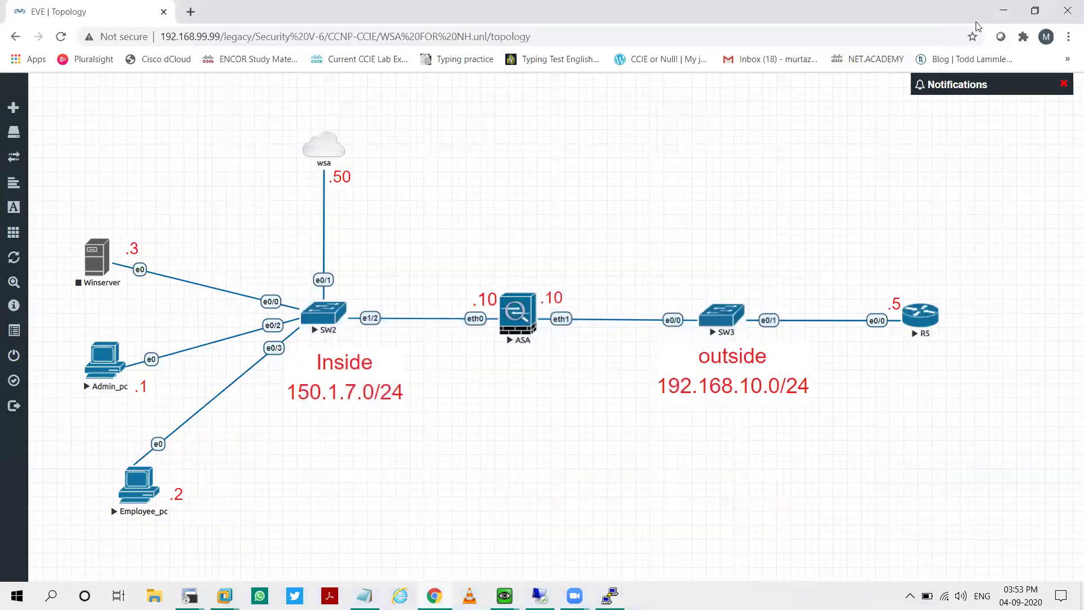
pyautogui.click(994, 11)
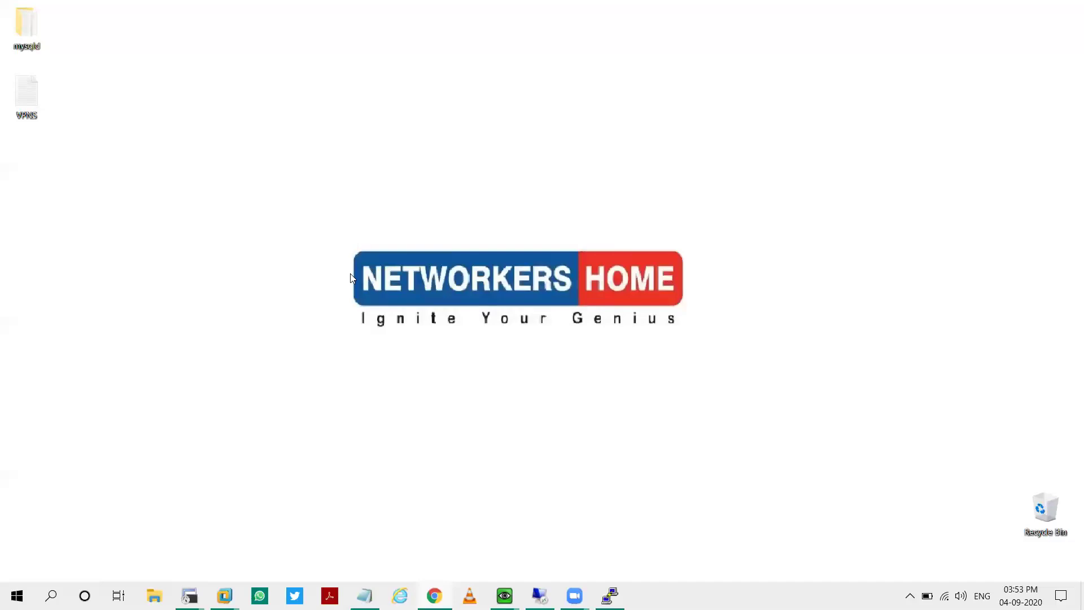